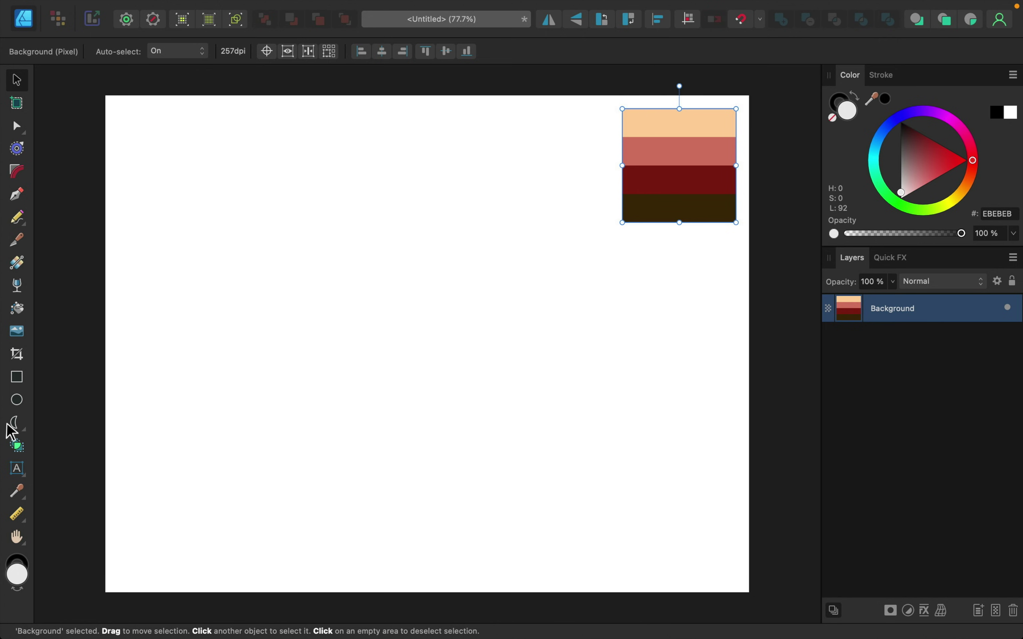
Draw a tall rounded rectangle near the middle of the page as the head and fill it with the palette's peach, FFD2A0.
{"action": "left_click", "coordinate": [24, 431]}
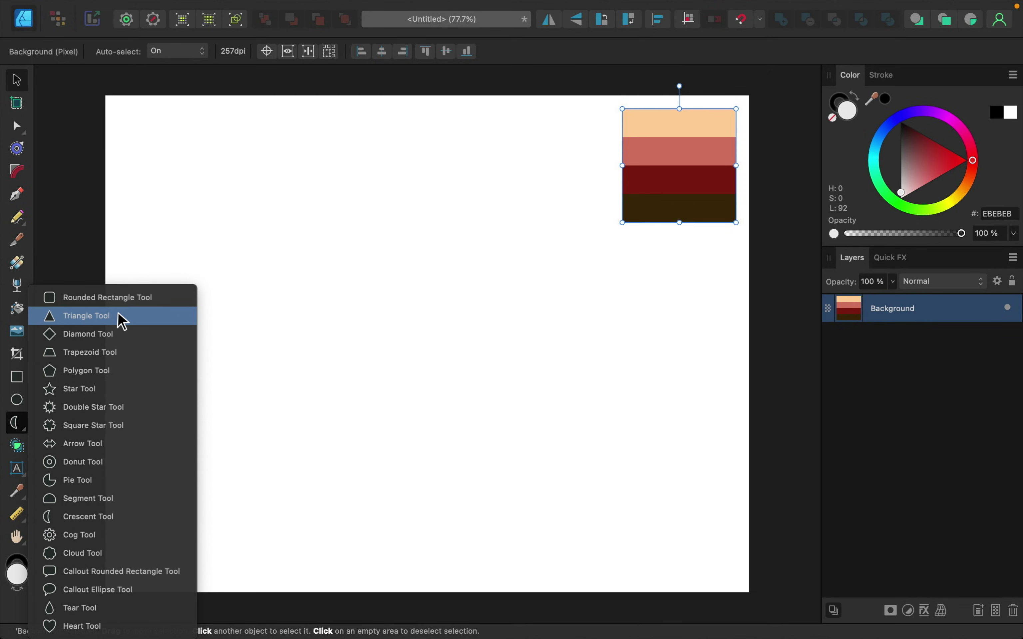
{"action": "left_click", "coordinate": [125, 298]}
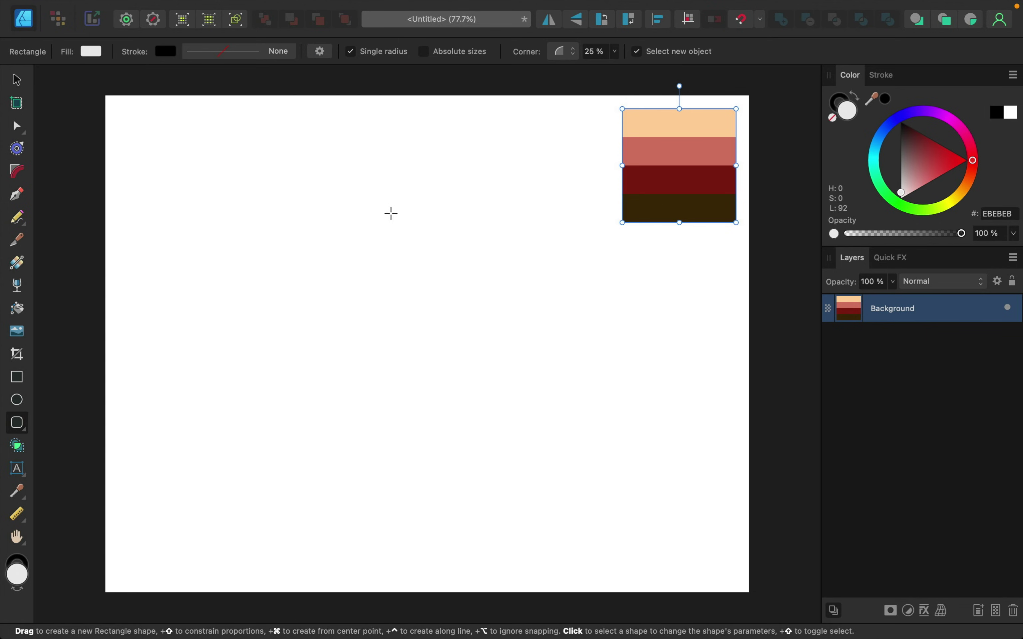
{"action": "left_click_drag", "start_coordinate": [370, 206], "coordinate": [535, 396]}
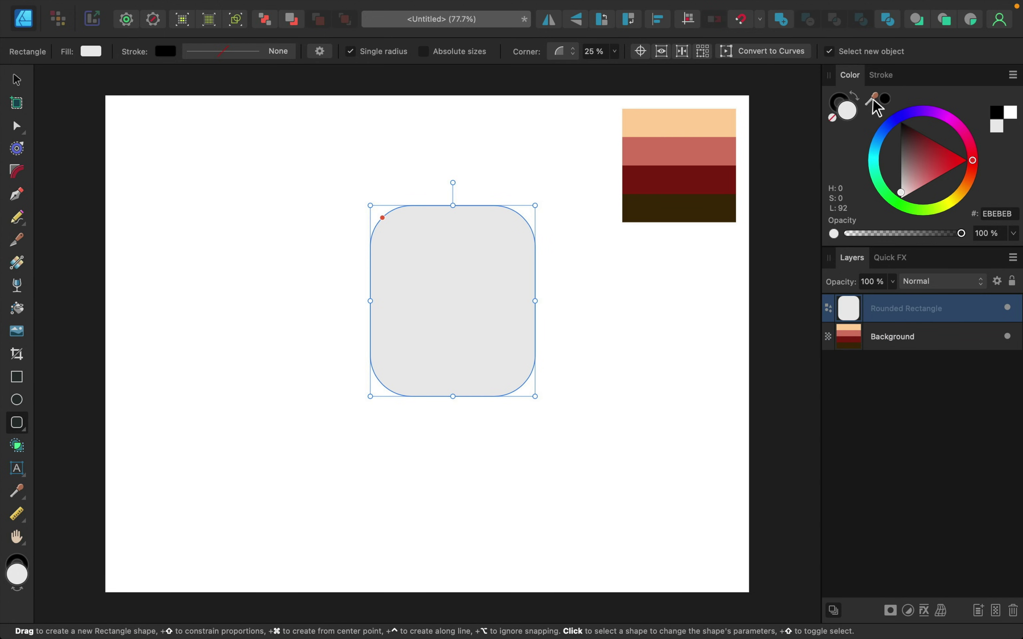
{"action": "left_click_drag", "start_coordinate": [873, 97], "coordinate": [703, 125]}
{"action": "left_click", "coordinate": [886, 98]}
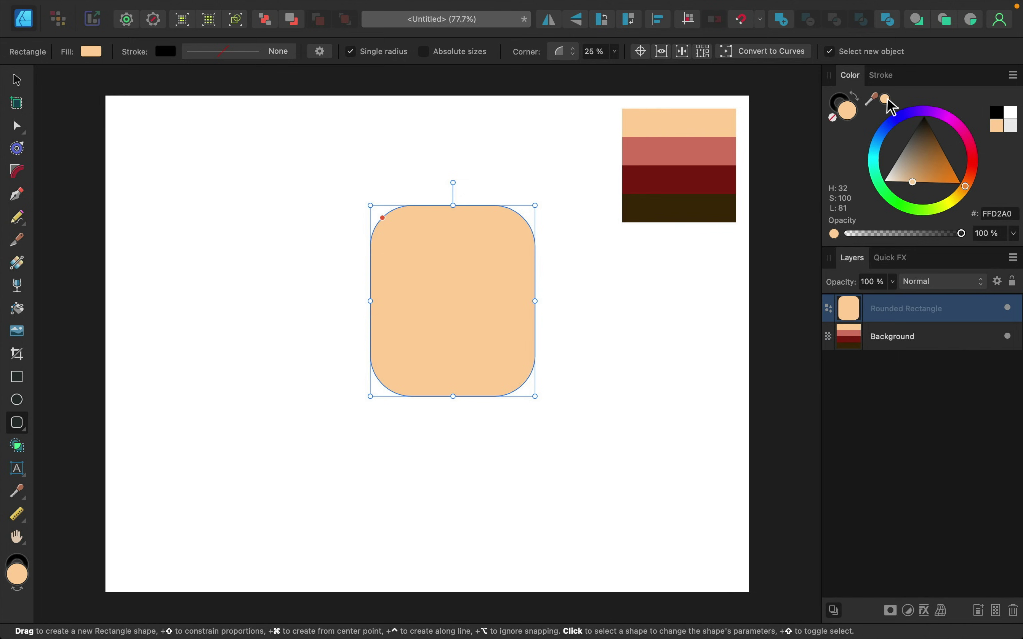
Remove the stroke colour from the rounded rectangle and make its fill the active colour again.
{"action": "left_click", "coordinate": [836, 101]}
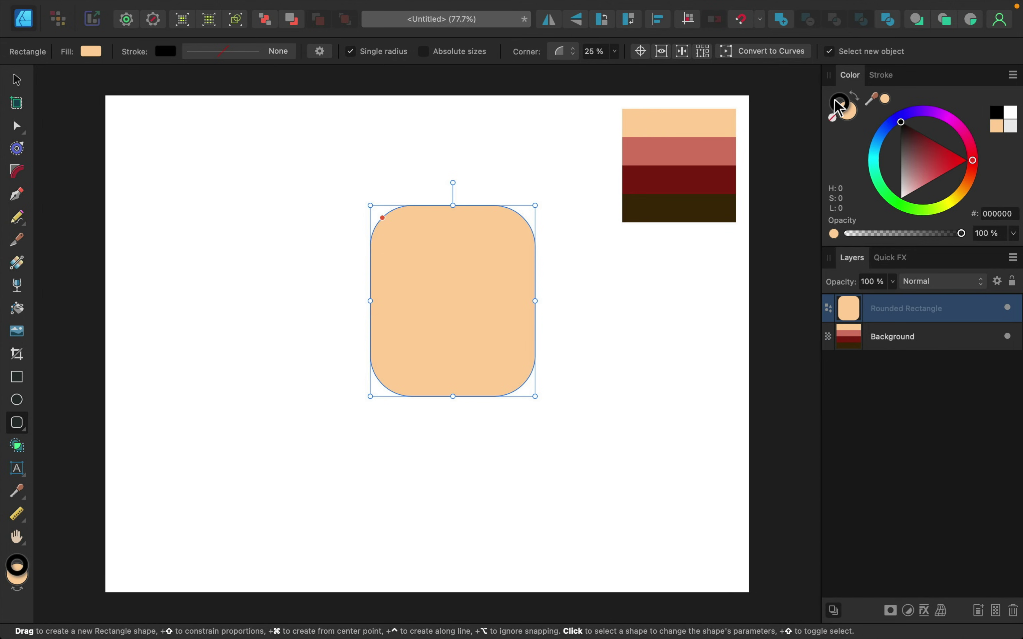
{"action": "left_click", "coordinate": [831, 119]}
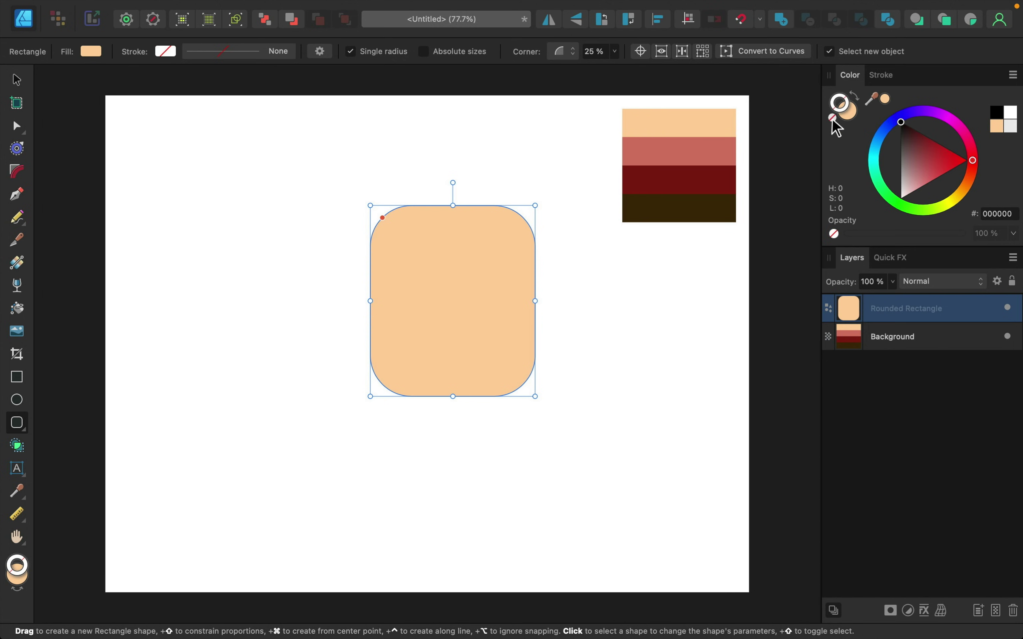
{"action": "left_click", "coordinate": [844, 116]}
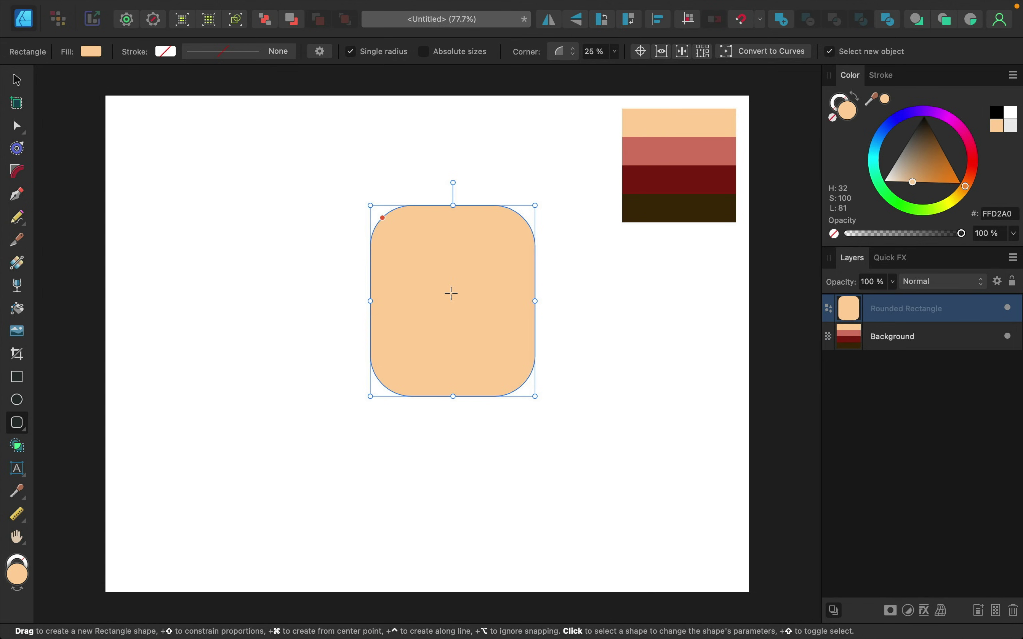
Turn on snapping and move the rounded rectangle so it is centred horizontally, slightly below the middle of the page.
{"action": "left_click", "coordinate": [17, 81]}
{"action": "left_click_drag", "start_coordinate": [474, 308], "coordinate": [450, 334]}
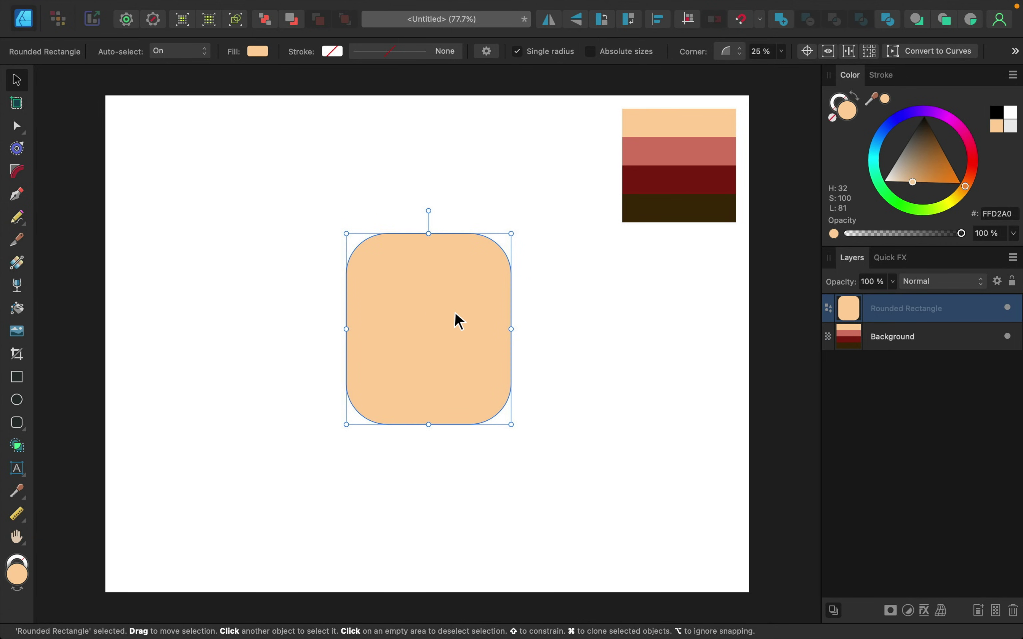
{"action": "left_click", "coordinate": [742, 25]}
{"action": "left_click_drag", "start_coordinate": [438, 300], "coordinate": [420, 322]}
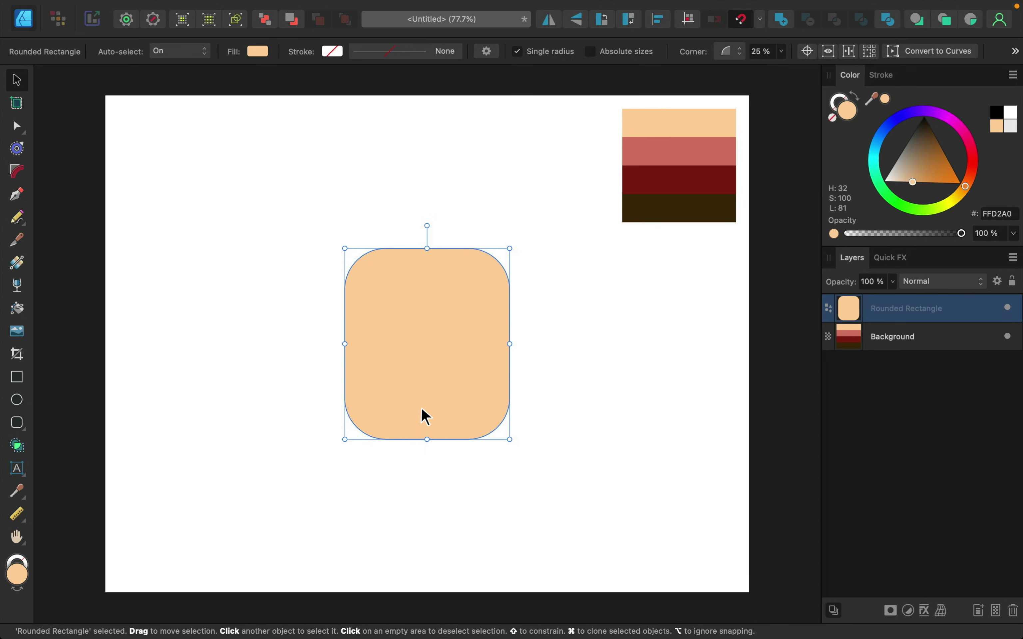
Draw a small circle on the lower left of the head as an eye and fill it with the palette's dark brown, 402907.
{"action": "left_click", "coordinate": [17, 403]}
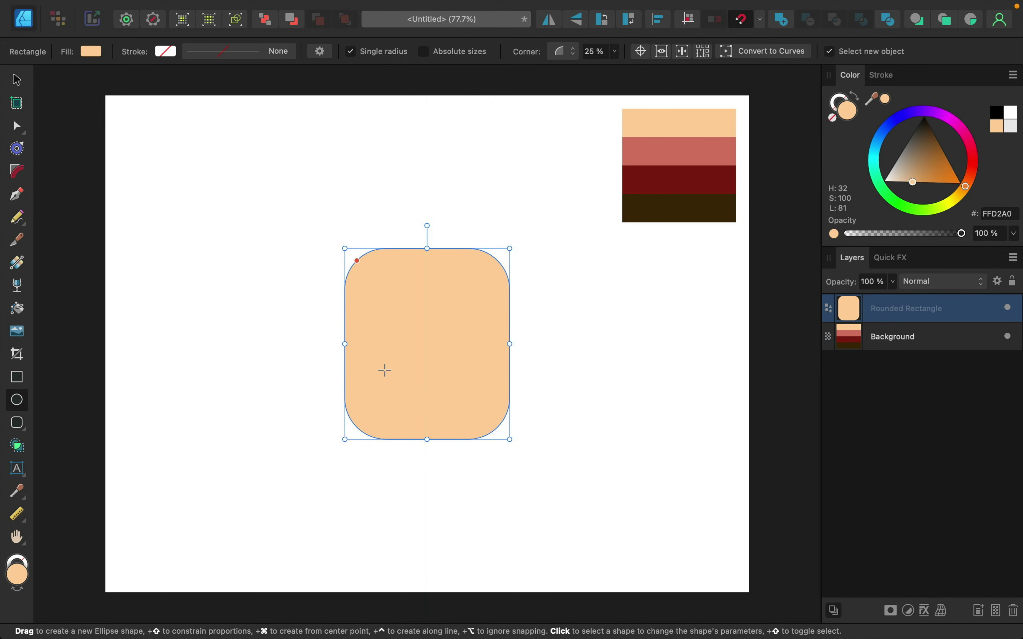
{"action": "left_click_drag", "start_coordinate": [385, 370], "coordinate": [408, 387]}
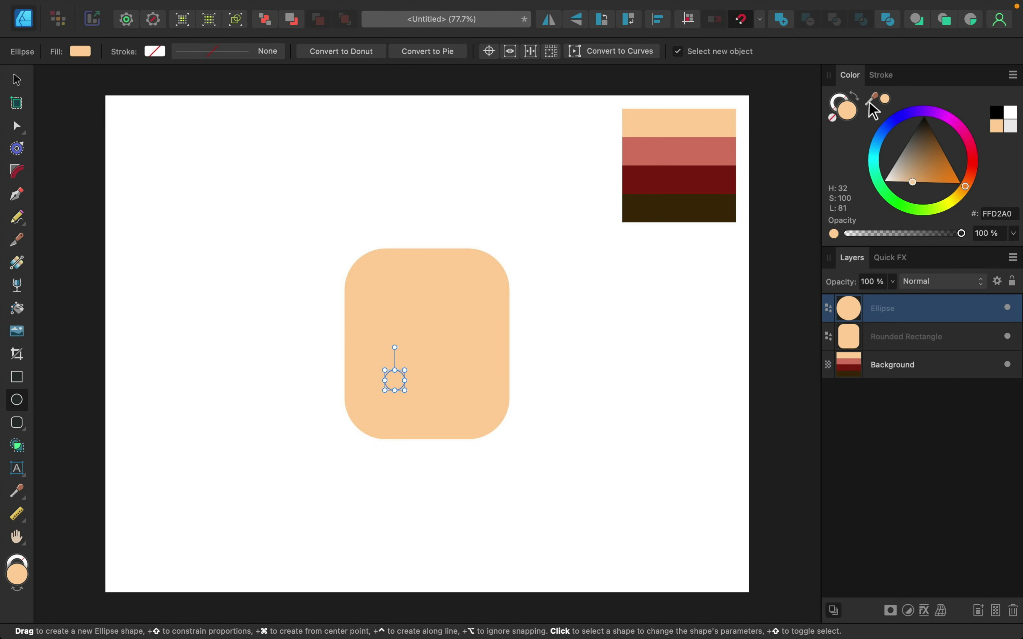
{"action": "left_click_drag", "start_coordinate": [871, 104], "coordinate": [692, 209]}
{"action": "left_click", "coordinate": [886, 99]}
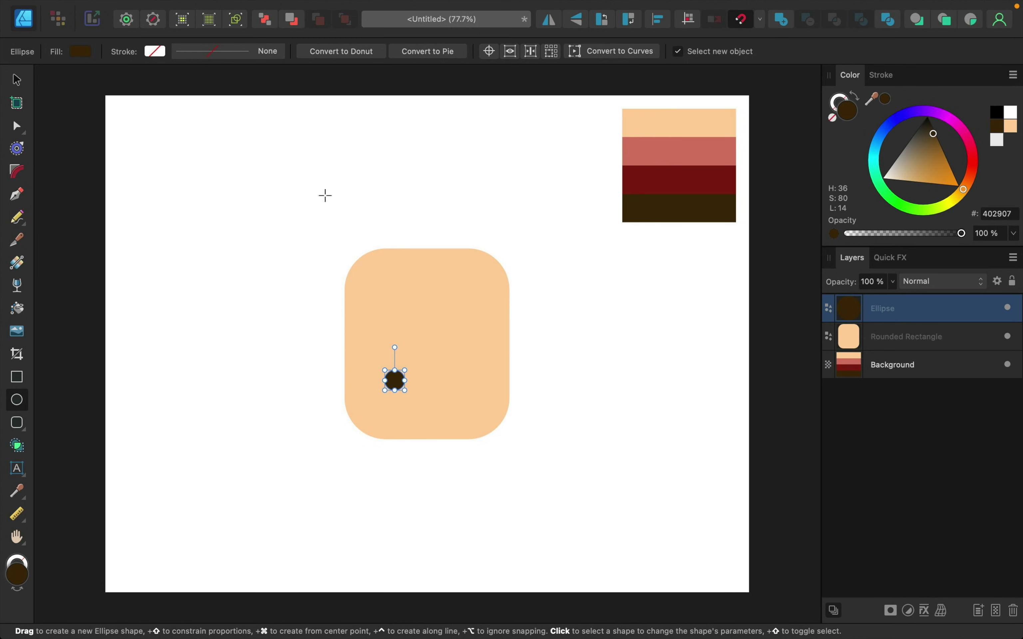
Duplicate the eye straight across to the right side of the face and centre the pair horizontally on the head.
{"action": "left_click", "coordinate": [17, 80]}
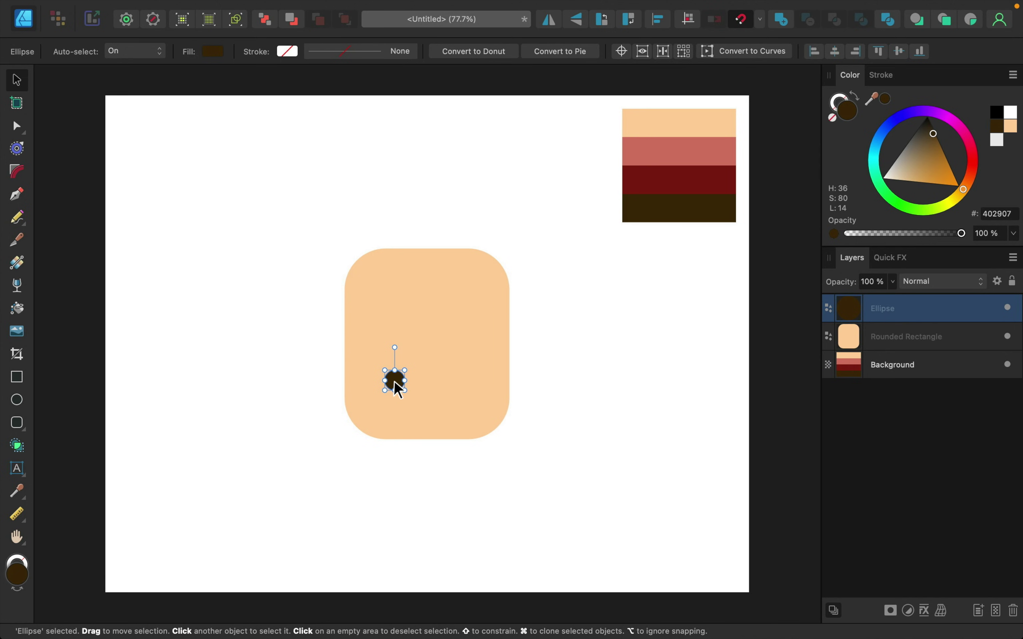
{"action": "left_click_drag", "start_coordinate": [394, 382], "coordinate": [459, 383]}
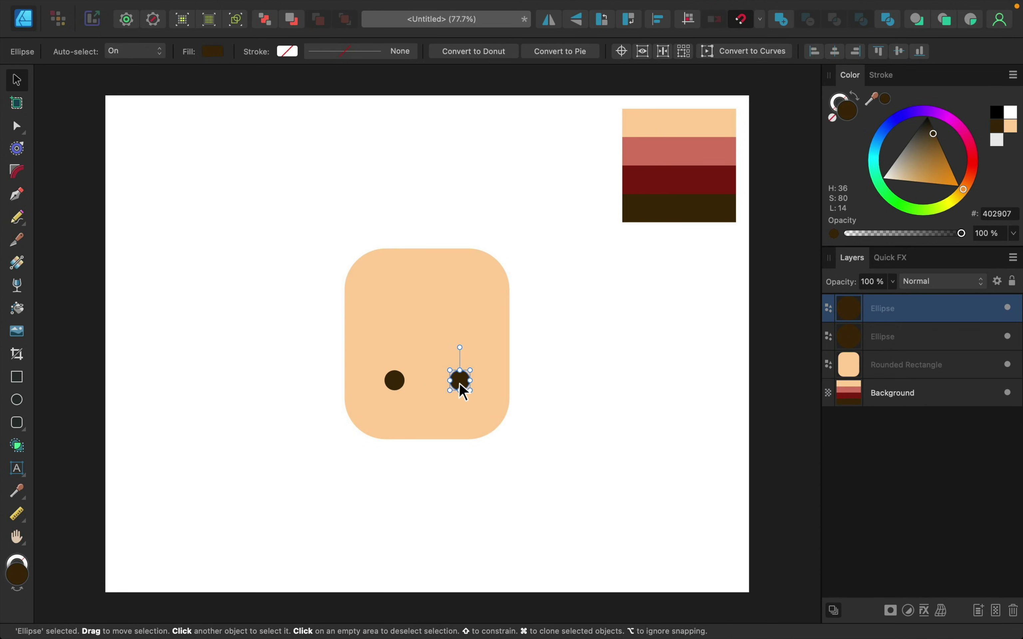
{"action": "left_click_drag", "start_coordinate": [459, 383], "coordinate": [456, 383]}
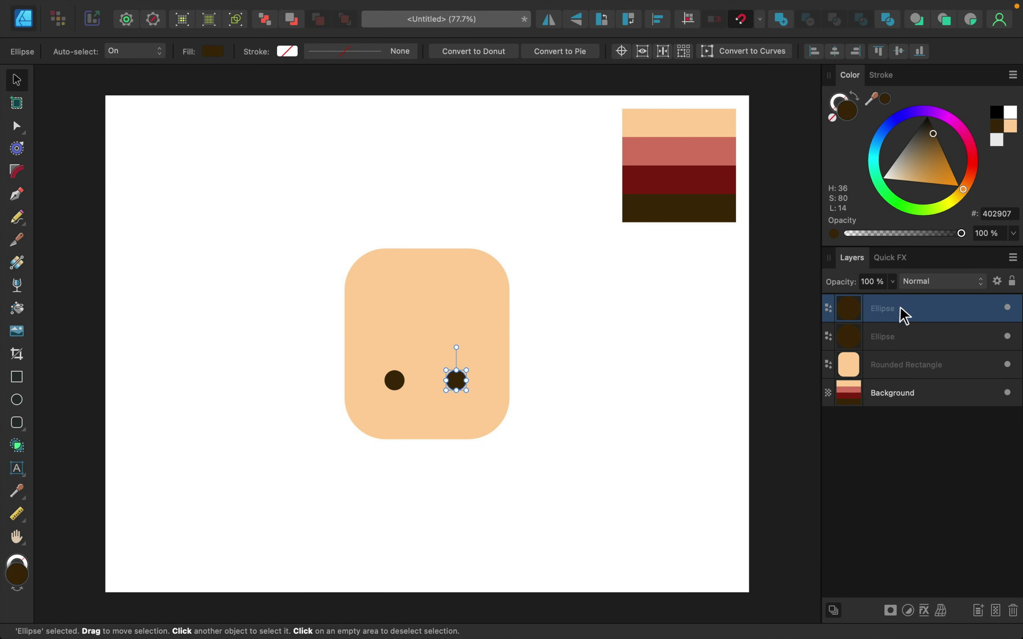
{"action": "left_click", "coordinate": [897, 337], "text": "shift"}
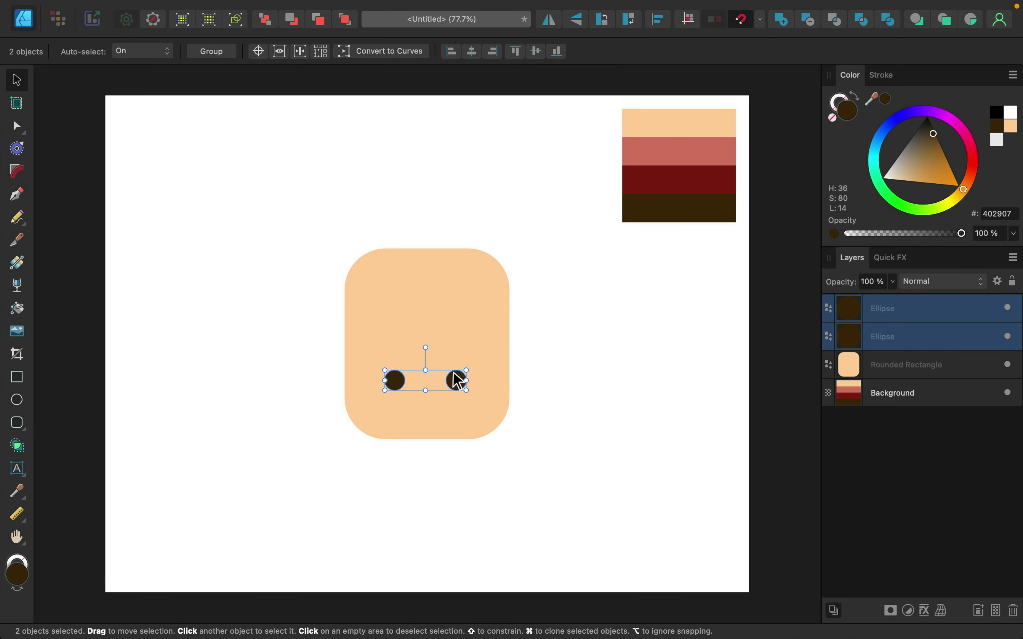
{"action": "left_click_drag", "start_coordinate": [438, 387], "coordinate": [442, 380]}
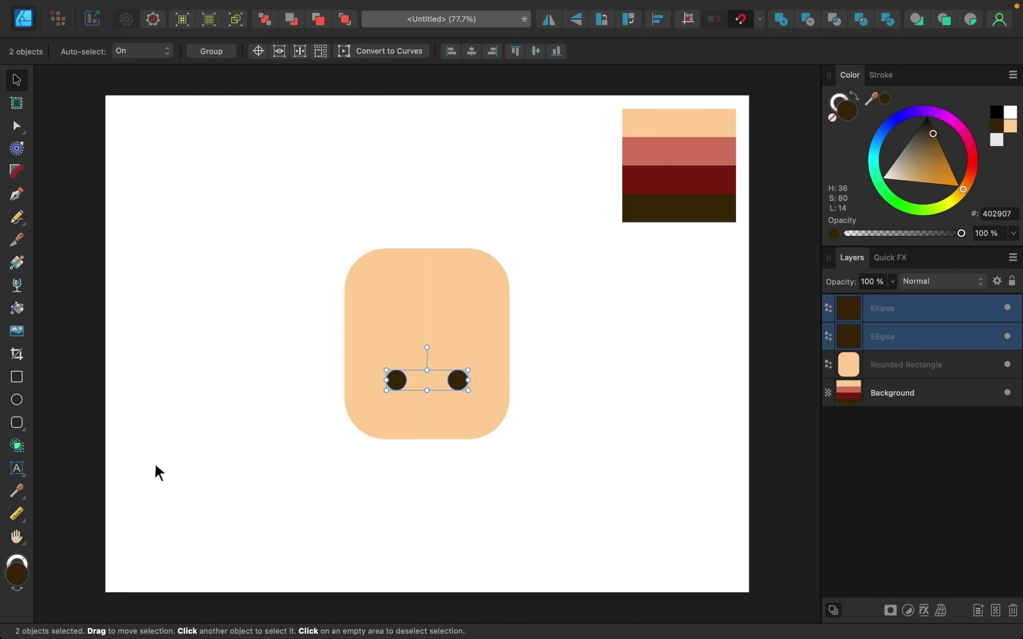
Draw a small triangle from its centre between the two eyes as the nose, its tip level with the eyes' centres.
{"action": "left_click", "coordinate": [24, 431]}
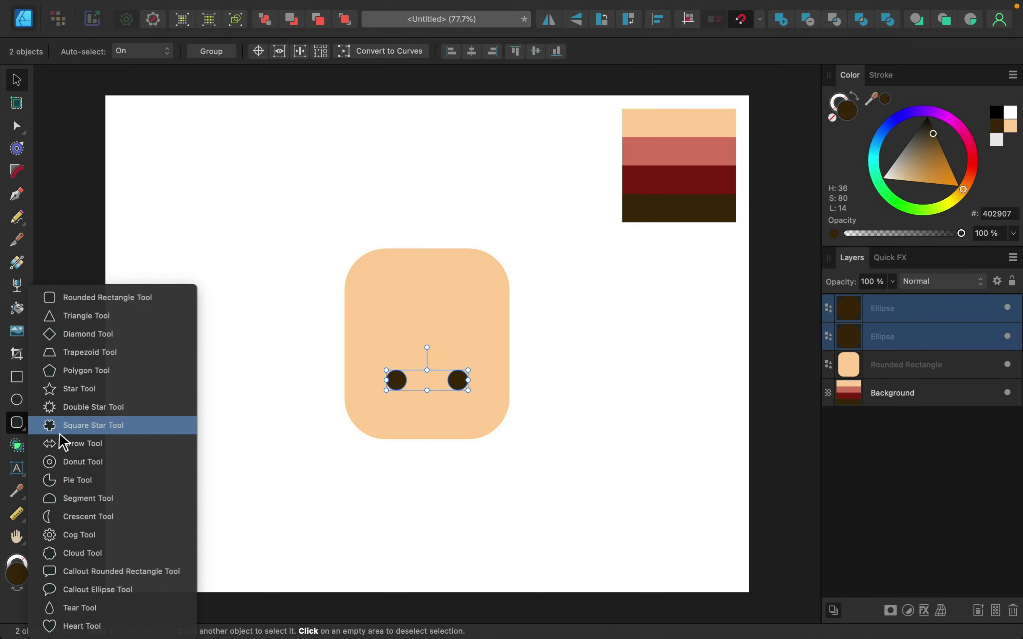
{"action": "left_click", "coordinate": [96, 316]}
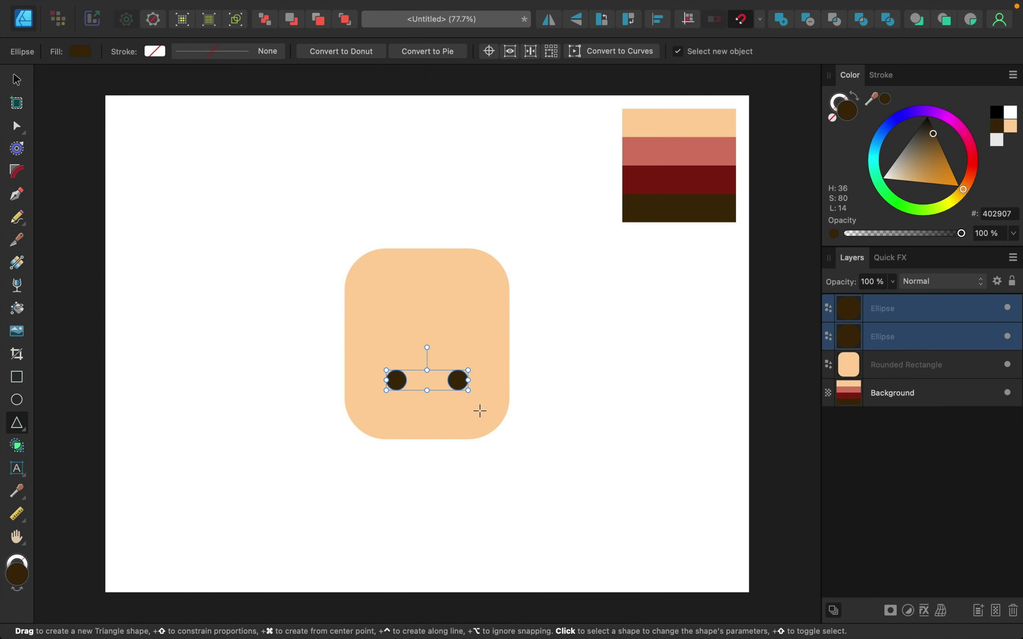
{"action": "scroll", "coordinate": [428, 393], "scroll_direction": "up", "scroll_amount": 5}
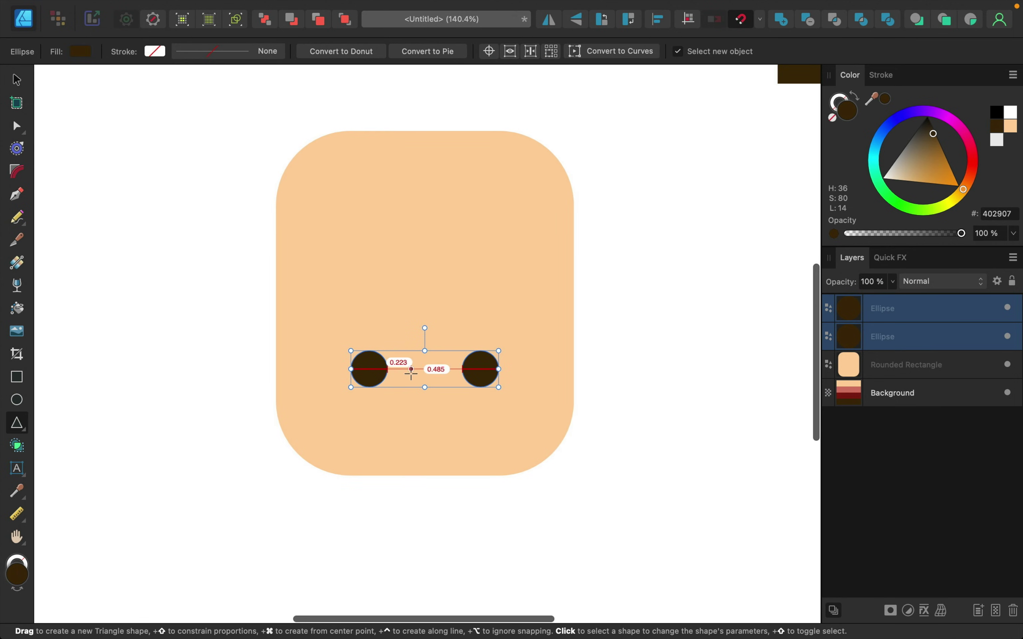
{"action": "left_click_drag", "start_coordinate": [411, 369], "coordinate": [437, 372]}
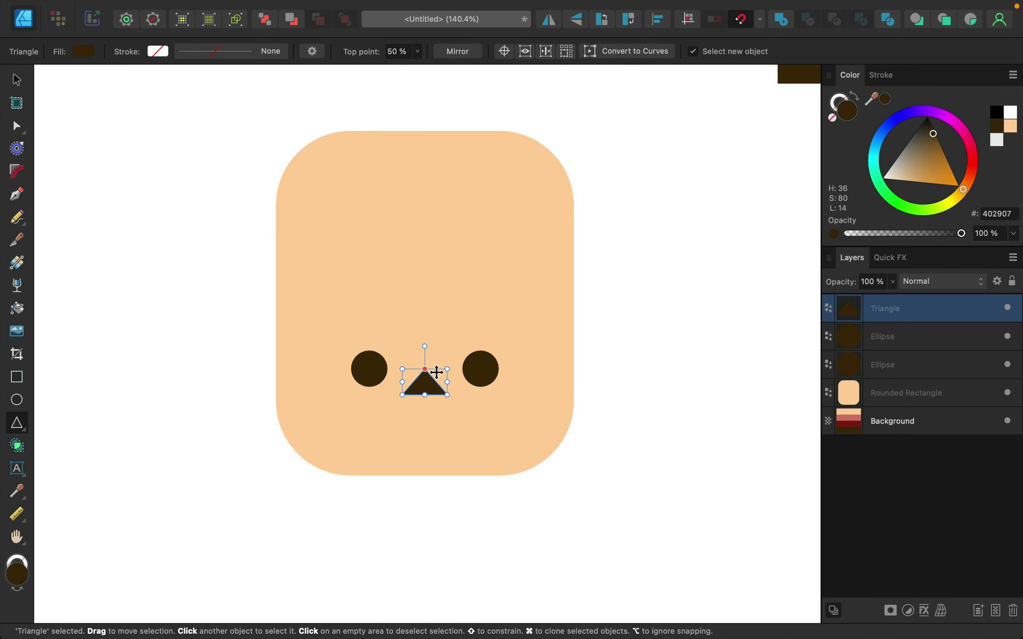
Fill the nose triangle with the palette's rose colour, D57A67.
{"action": "scroll", "coordinate": [435, 400], "scroll_direction": "down", "scroll_amount": 3}
{"action": "scroll", "coordinate": [436, 404], "scroll_direction": "right", "scroll_amount": 3}
{"action": "scroll", "coordinate": [436, 404], "scroll_direction": "up", "scroll_amount": 2}
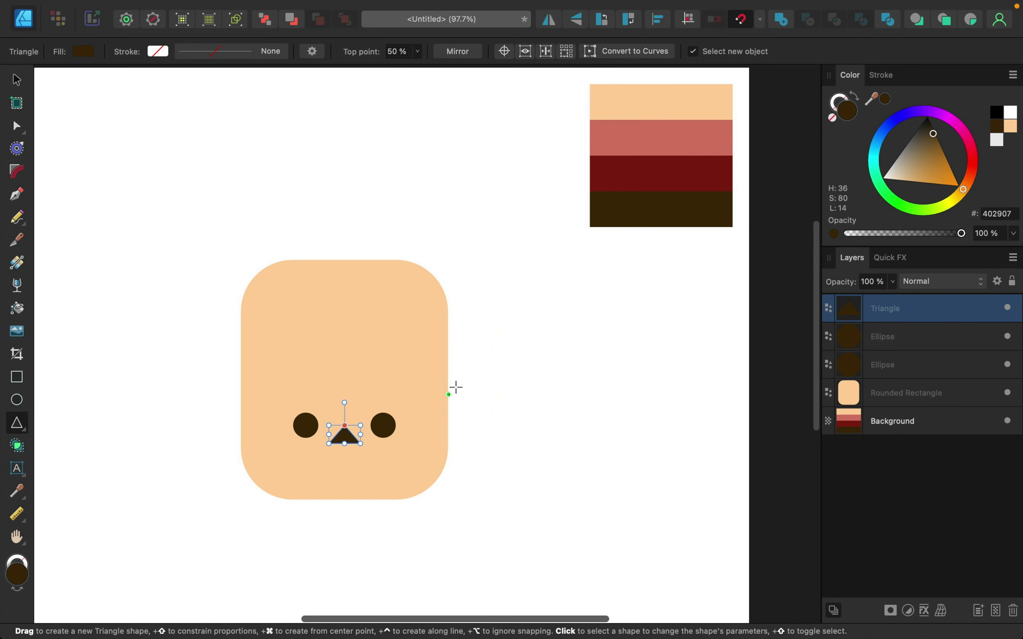
{"action": "left_click_drag", "start_coordinate": [870, 101], "coordinate": [708, 137]}
{"action": "left_click", "coordinate": [885, 101]}
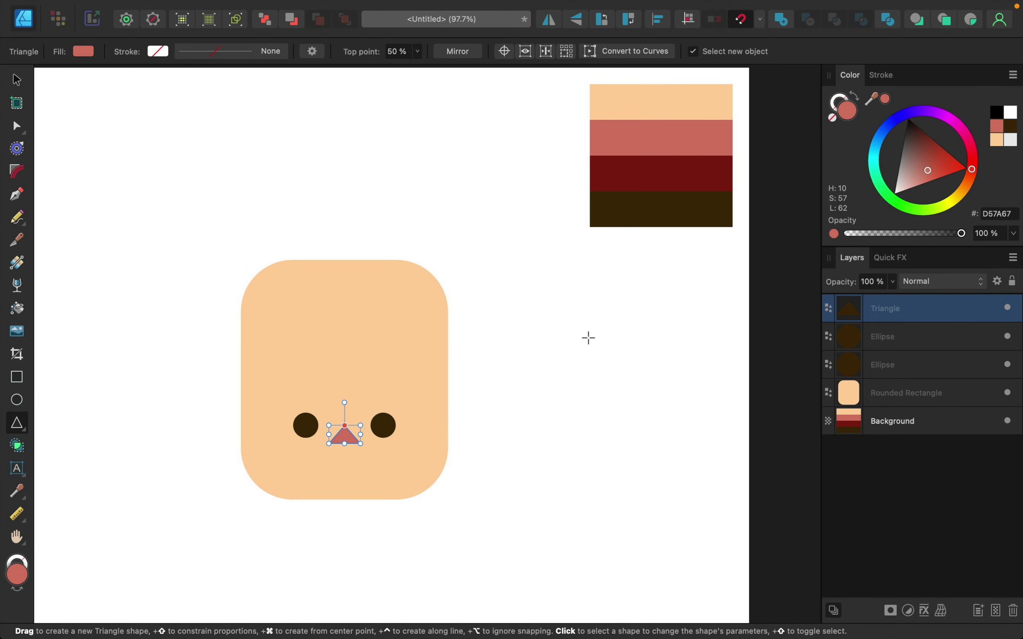
{"action": "scroll", "coordinate": [570, 349], "scroll_direction": "left", "scroll_amount": 4}
{"action": "scroll", "coordinate": [571, 349], "scroll_direction": "down", "scroll_amount": 3}
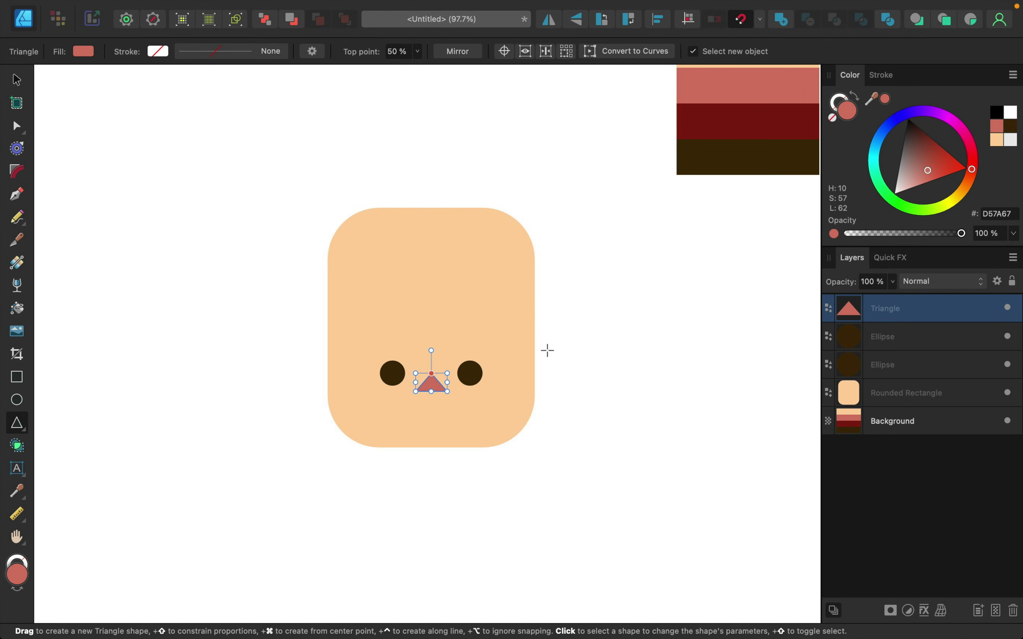
Move the right eye slightly outward to widen the gap, and recentre both eyes on the head.
{"action": "left_click", "coordinate": [27, 83]}
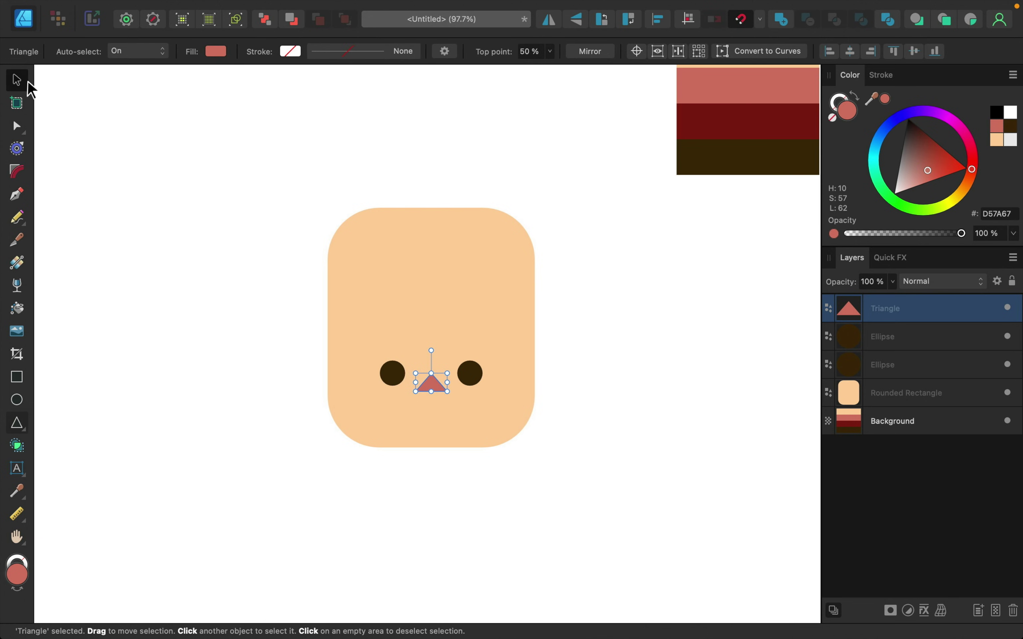
{"action": "left_click", "coordinate": [465, 371]}
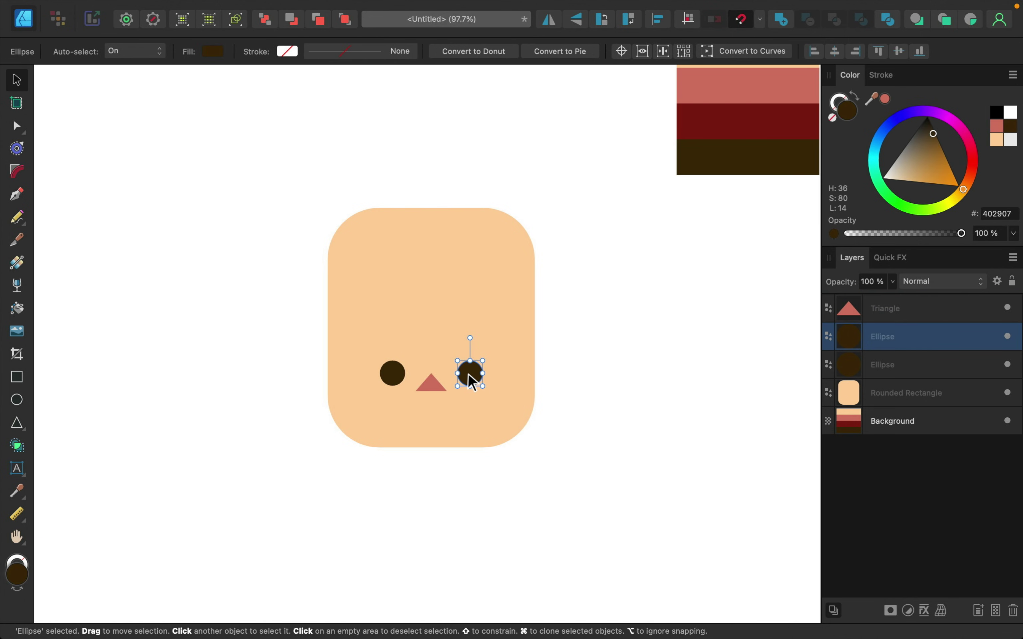
{"action": "left_click_drag", "start_coordinate": [469, 376], "coordinate": [478, 376]}
{"action": "left_click", "coordinate": [898, 366], "text": "shift"}
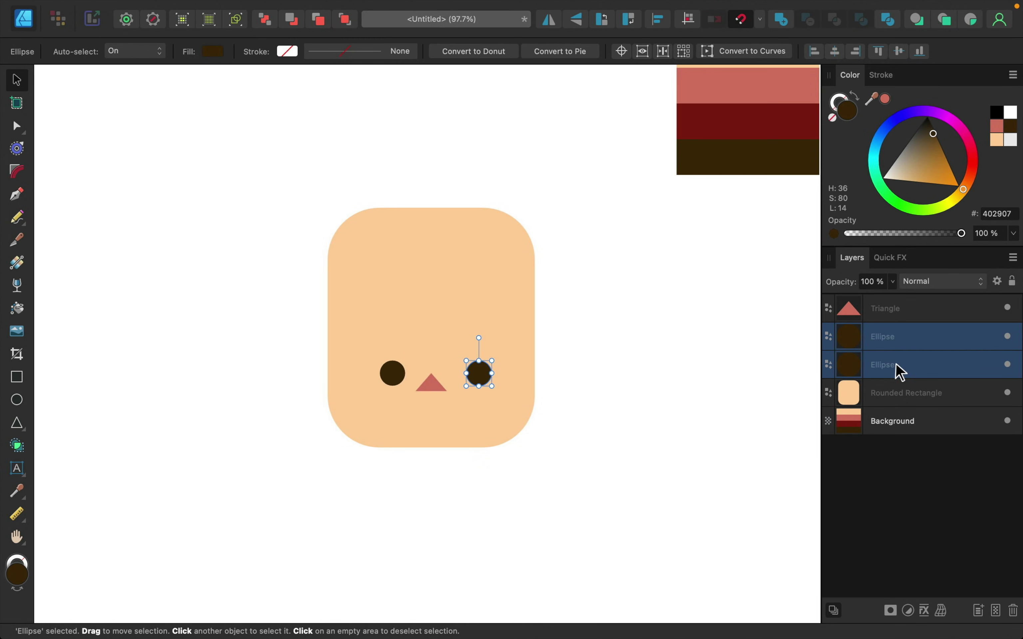
{"action": "left_click_drag", "start_coordinate": [464, 383], "coordinate": [459, 387]}
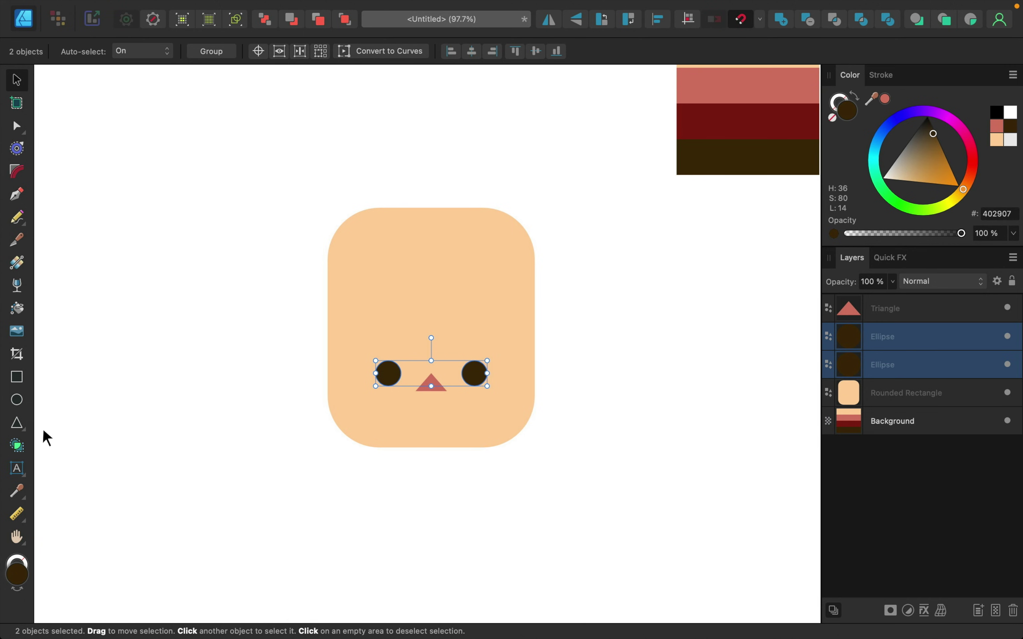
Draw a small crescent on the blank area left of the head and rotate it 90° counter-clockwise into a smile.
{"action": "left_click", "coordinate": [25, 430]}
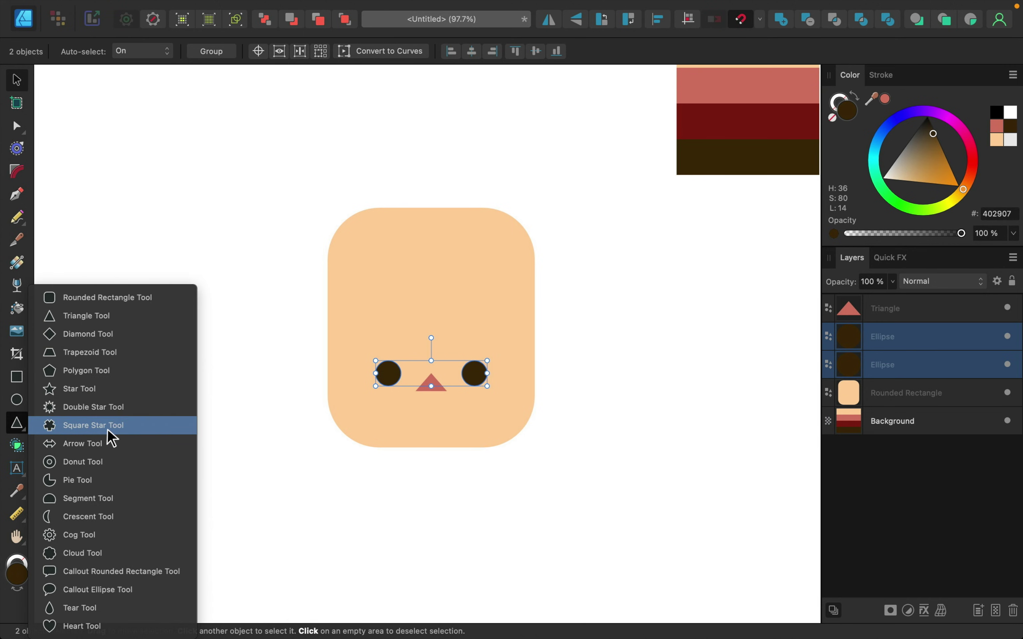
{"action": "left_click", "coordinate": [112, 522]}
{"action": "left_click_drag", "start_coordinate": [211, 373], "coordinate": [235, 408]}
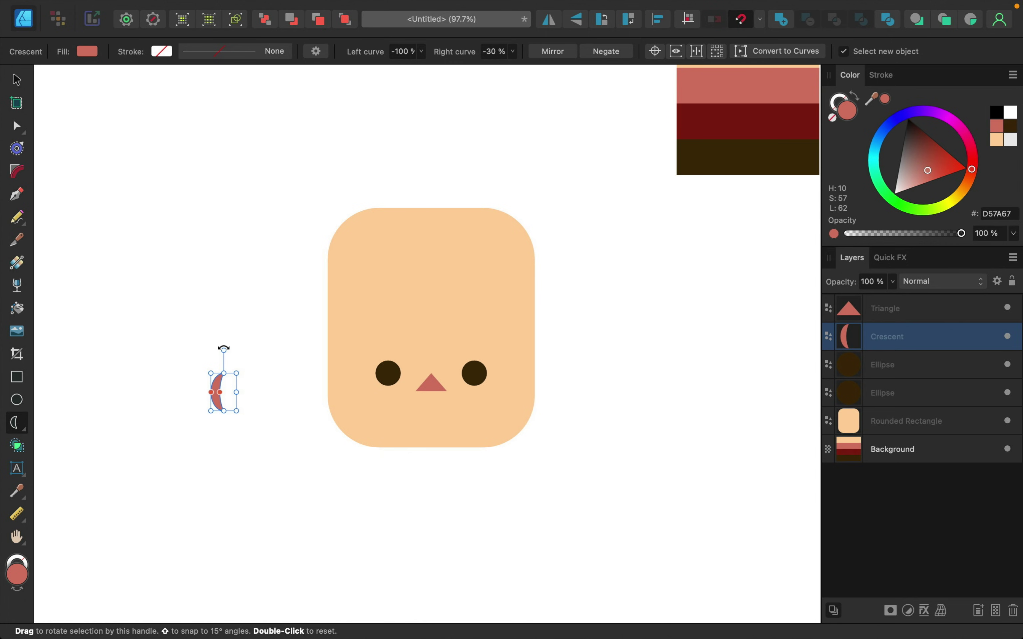
{"action": "left_click_drag", "start_coordinate": [224, 348], "coordinate": [155, 385]}
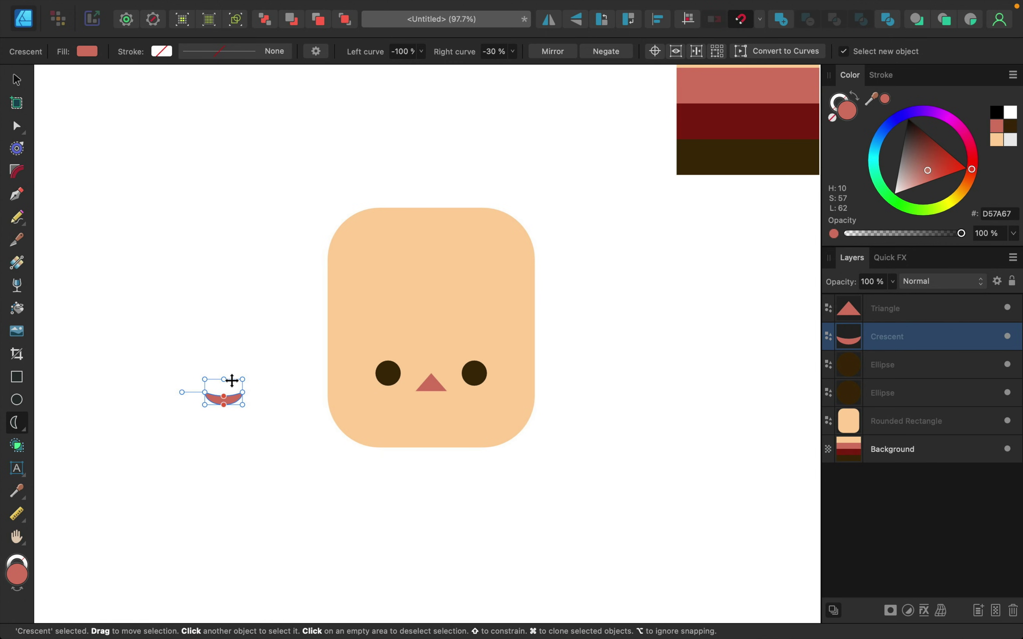
Place the smile crescent just below the nose and stretch it slightly wider to the right.
{"action": "left_click_drag", "start_coordinate": [232, 381], "coordinate": [441, 388]}
{"action": "scroll", "coordinate": [441, 388], "scroll_direction": "up", "scroll_amount": 5}
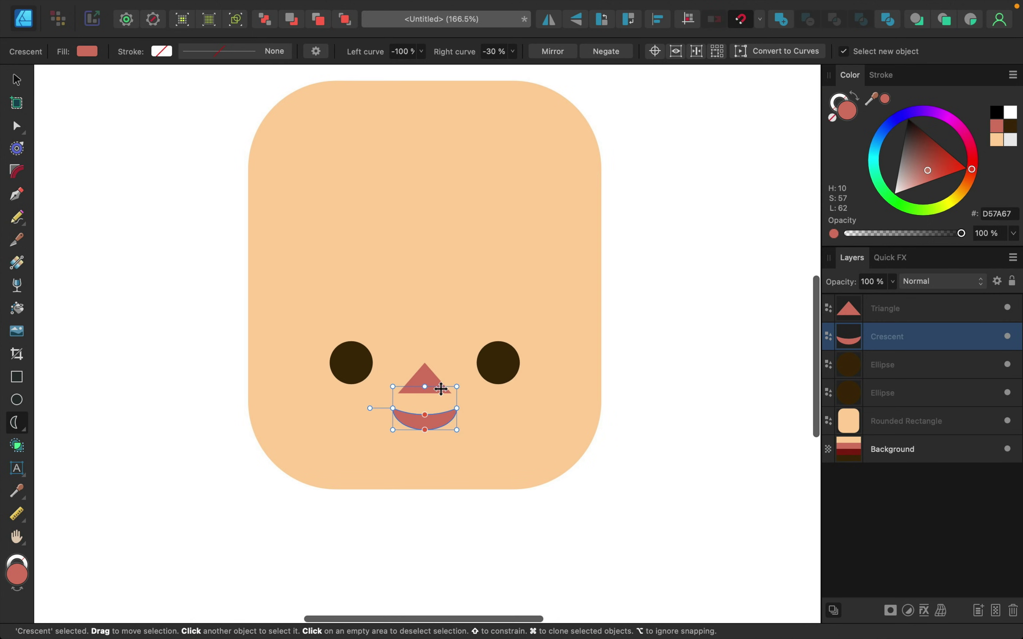
{"action": "left_click_drag", "start_coordinate": [459, 411], "coordinate": [468, 412]}
Slim the mouth by setting the crescent's right curve to -50 %, and realign it horizontally with the nose's centre.
{"action": "scroll", "coordinate": [430, 415], "scroll_direction": "up", "scroll_amount": 5}
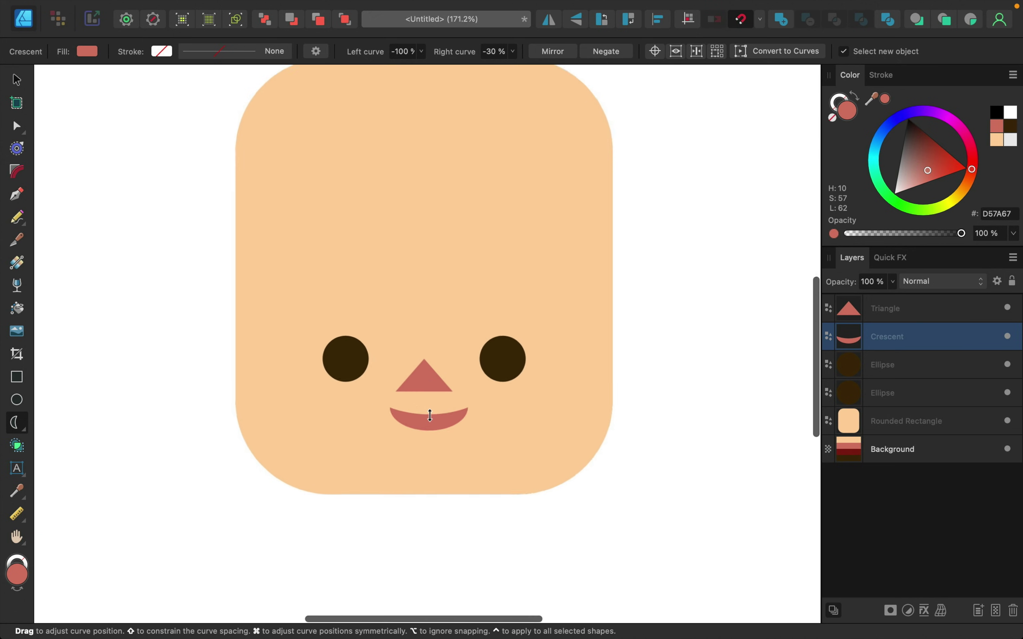
{"action": "mouse_move", "coordinate": [430, 416]}
{"action": "left_mouse_down"}
{"action": "mouse_move", "coordinate": [429, 431]}
{"action": "mouse_move", "coordinate": [432, 404]}
{"action": "mouse_move", "coordinate": [431, 422]}
{"action": "left_mouse_up"}
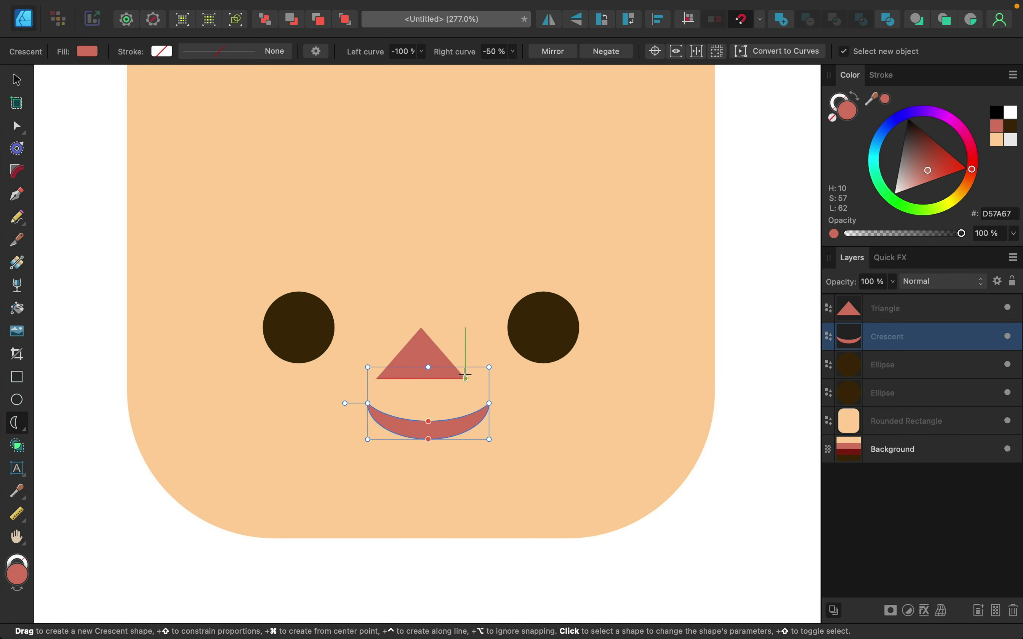
{"action": "key", "text": "v"}
{"action": "left_click_drag", "start_coordinate": [465, 366], "coordinate": [458, 367]}
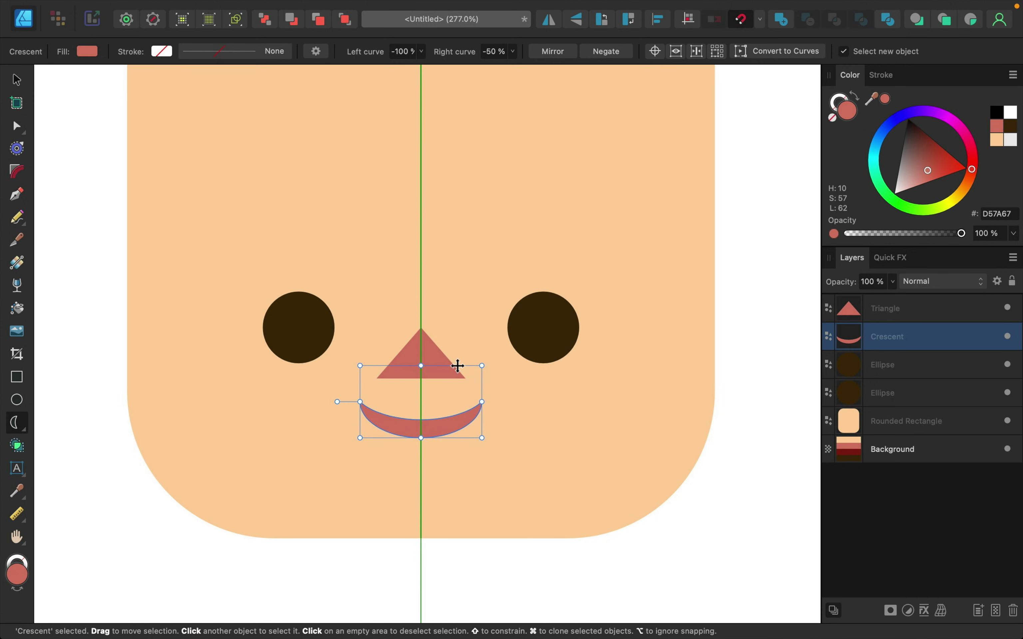
Recolour the smile crescent with the palette's dark brown, 402907, and deselect it.
{"action": "scroll", "coordinate": [457, 366], "scroll_direction": "down", "scroll_amount": 5}
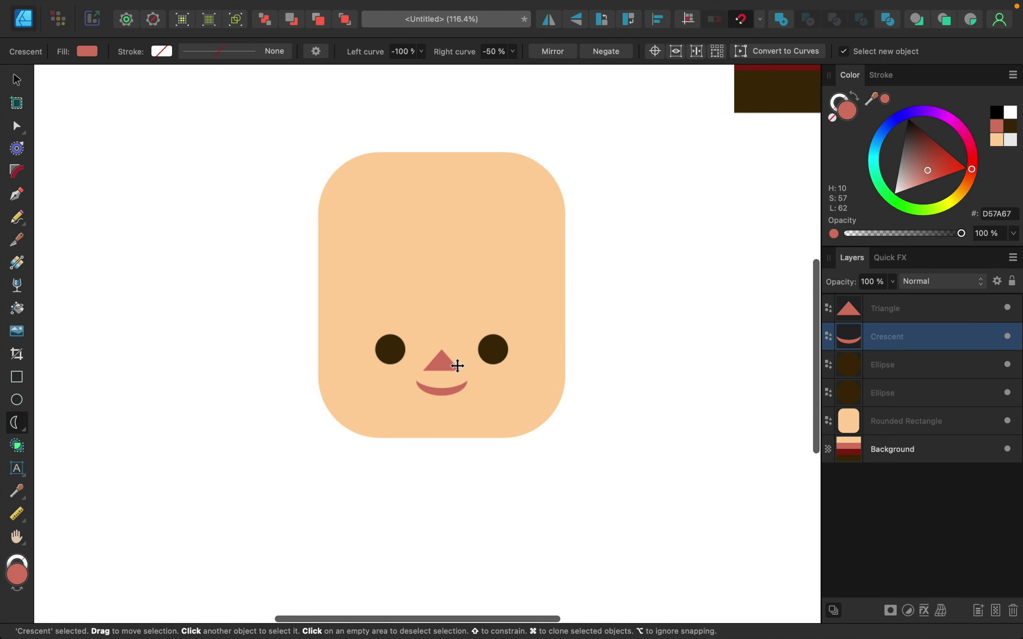
{"action": "scroll", "coordinate": [457, 365], "scroll_direction": "up", "scroll_amount": 2}
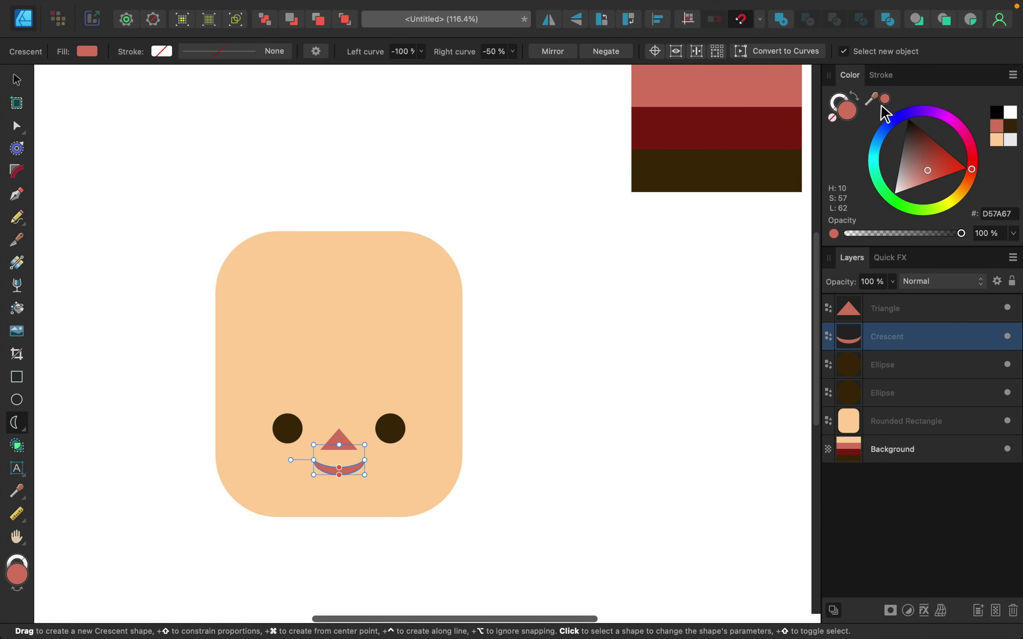
{"action": "left_click_drag", "start_coordinate": [873, 99], "coordinate": [738, 177]}
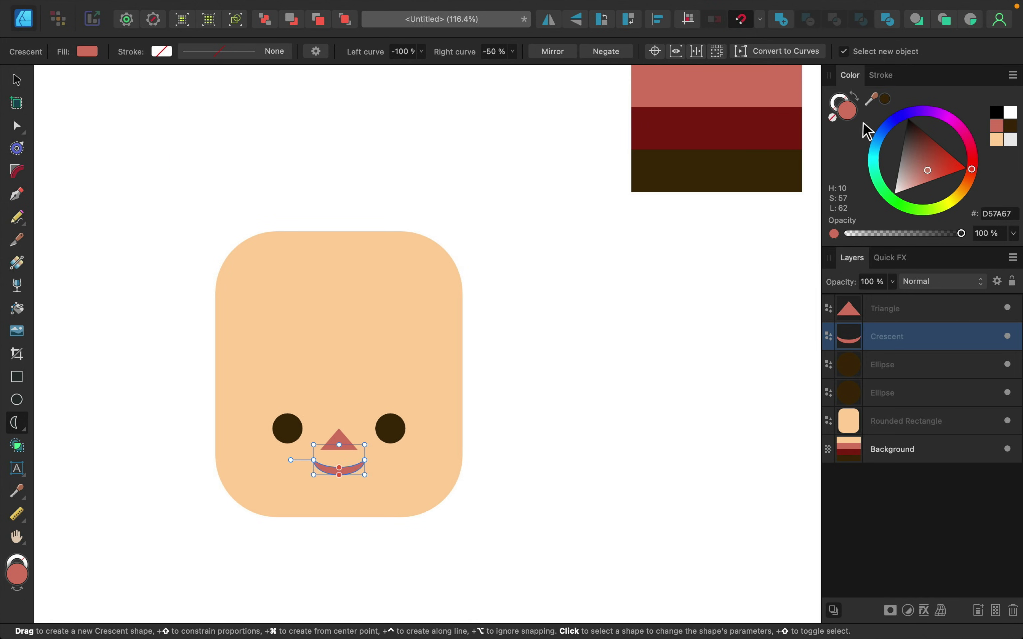
{"action": "left_click", "coordinate": [884, 99]}
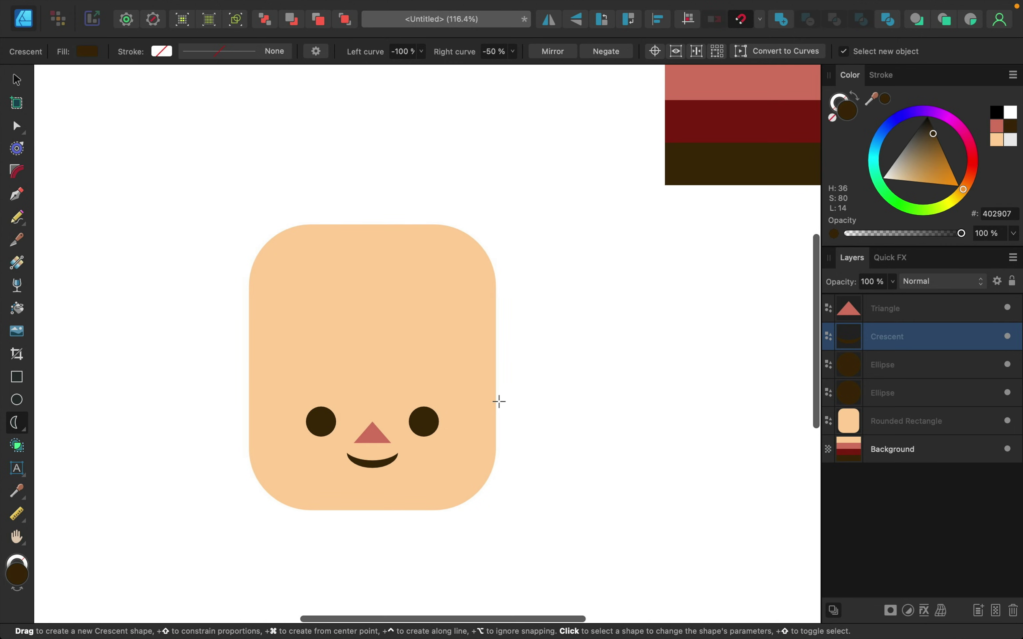
{"action": "scroll", "coordinate": [499, 402], "scroll_direction": "left", "scroll_amount": 2}
{"action": "scroll", "coordinate": [499, 402], "scroll_direction": "down", "scroll_amount": 3}
{"action": "key", "text": "super+0"}
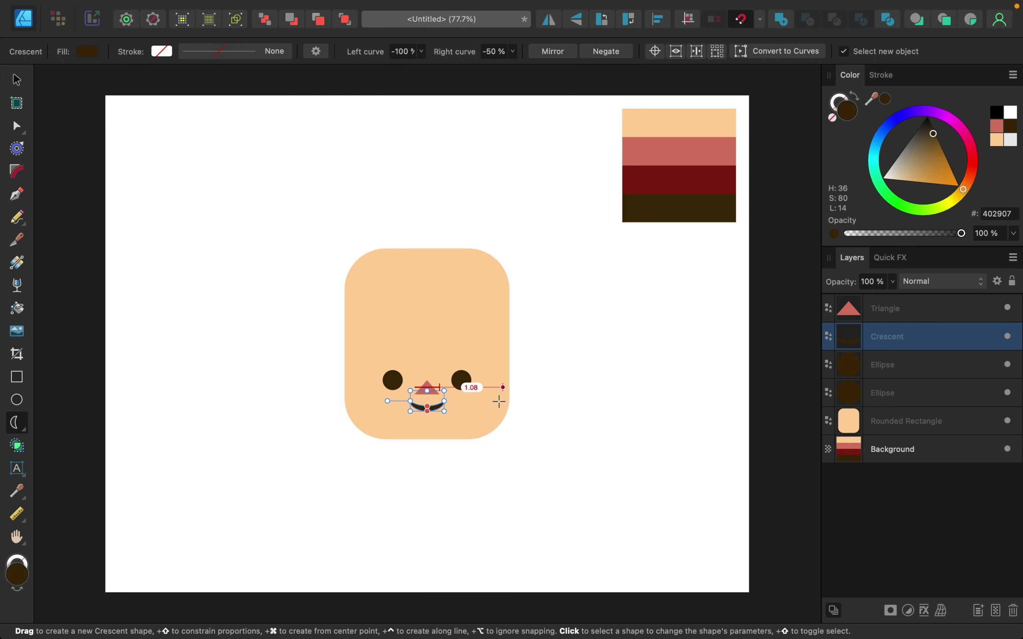
{"action": "left_click", "coordinate": [878, 492]}
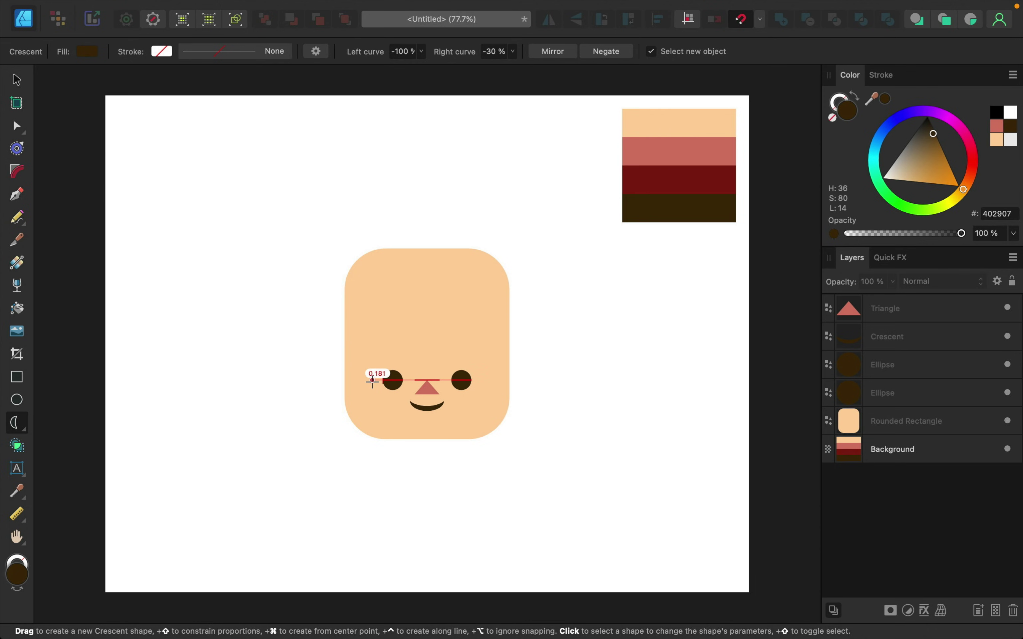
Draw a small circle on the blank area left of the head and fill it with the palette's light skin tone, FFD2A0.
{"action": "left_click", "coordinate": [17, 401]}
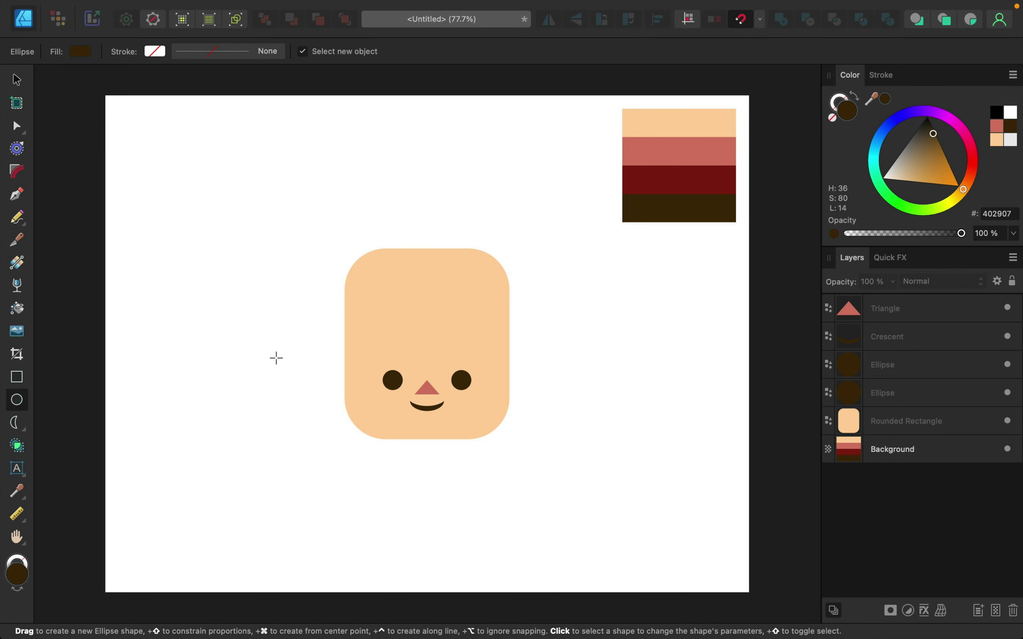
{"action": "left_click_drag", "start_coordinate": [276, 359], "coordinate": [314, 386]}
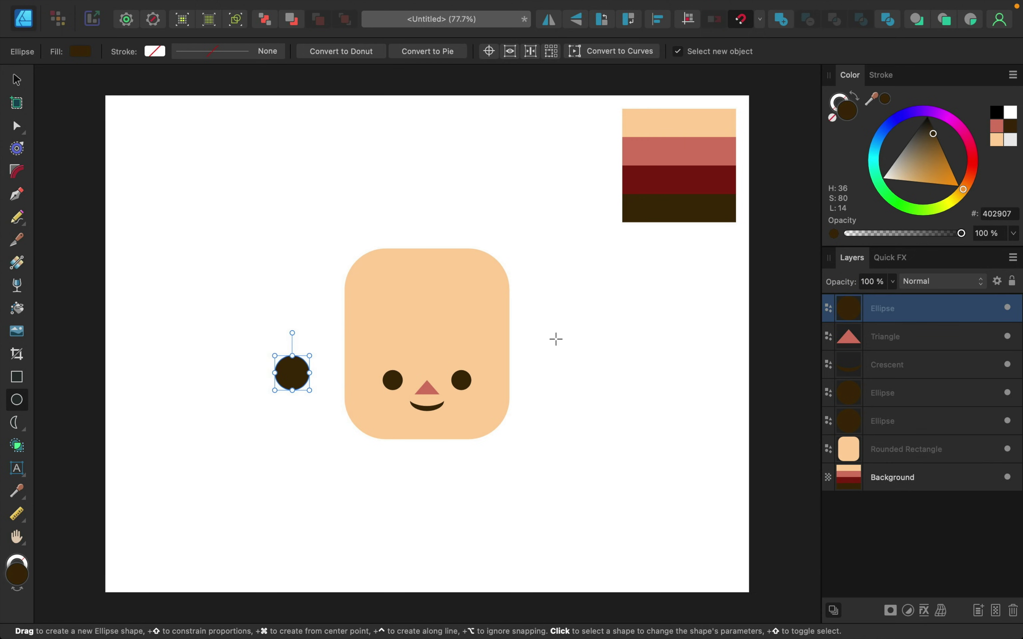
{"action": "left_click_drag", "start_coordinate": [872, 109], "coordinate": [694, 121]}
{"action": "left_click", "coordinate": [885, 101]}
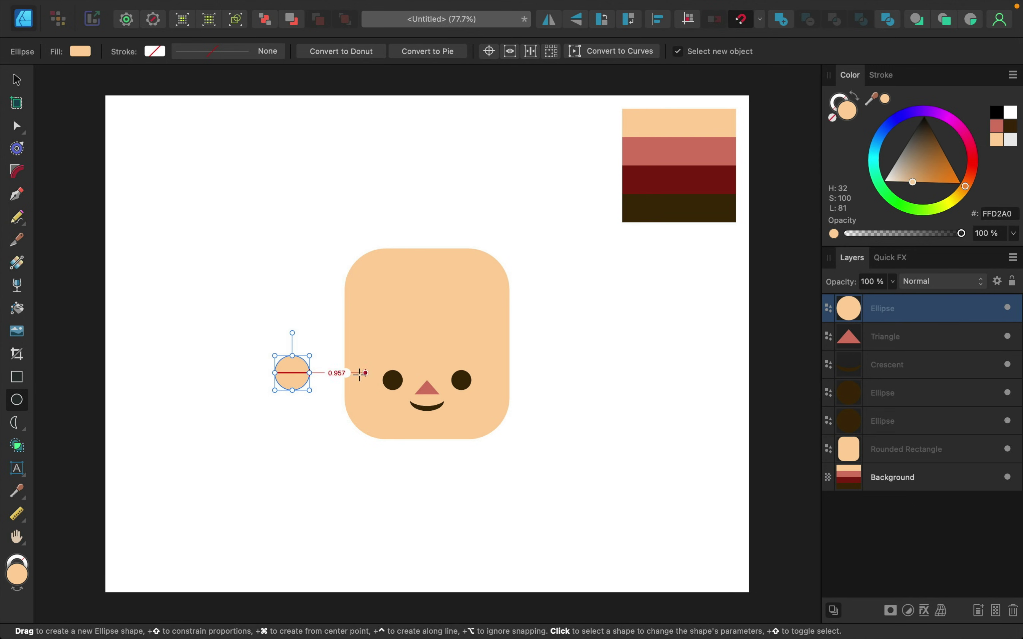
Place the skin-coloured circle as an ear overlapping the head's left edge, slightly below eye level.
{"action": "left_click", "coordinate": [16, 79]}
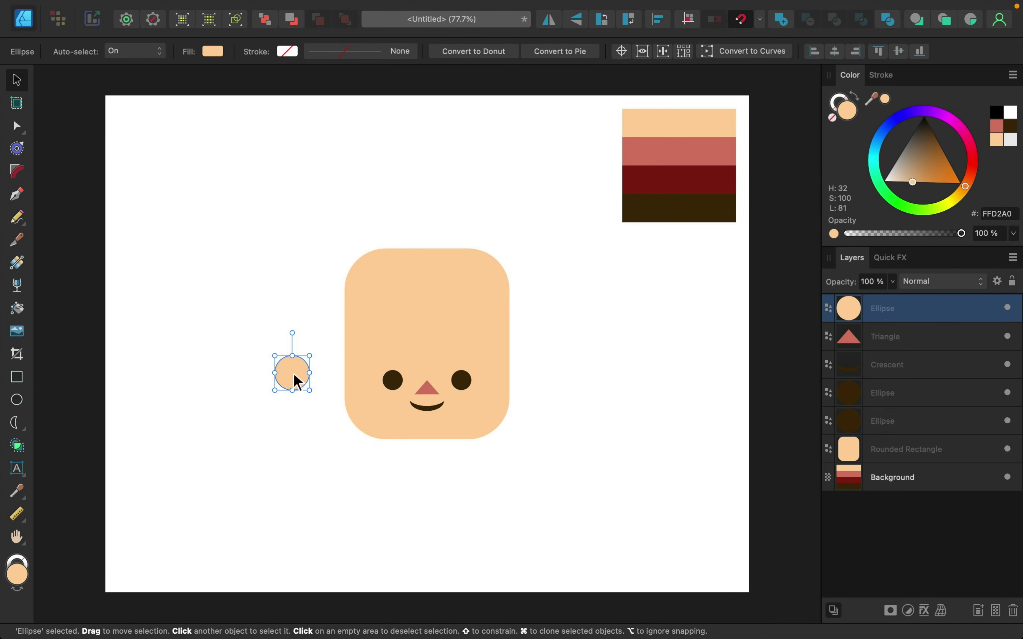
{"action": "left_click_drag", "start_coordinate": [312, 378], "coordinate": [337, 400]}
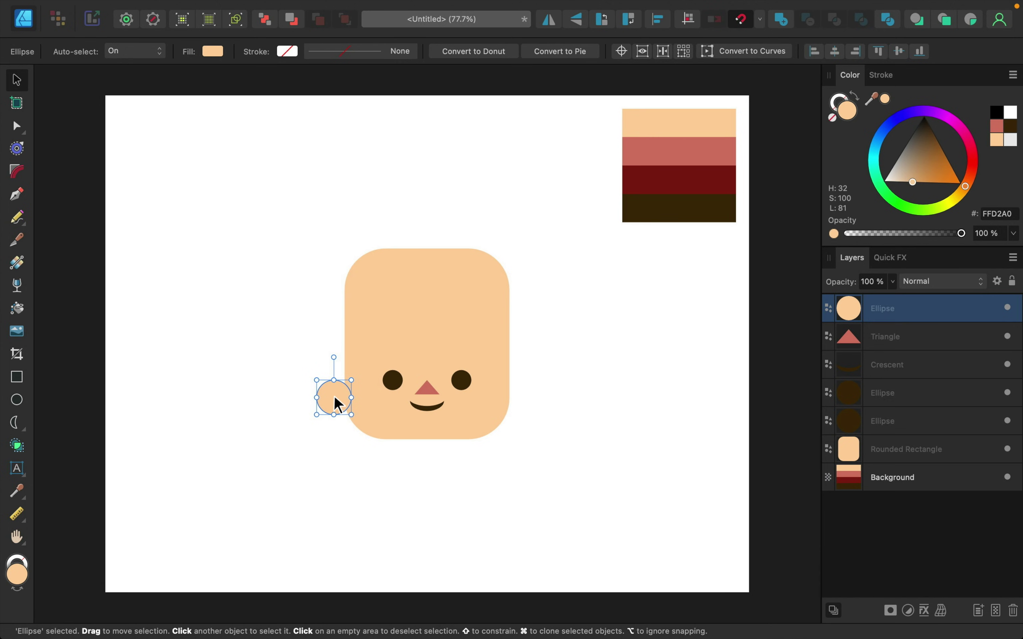
{"action": "left_click_drag", "start_coordinate": [335, 398], "coordinate": [335, 398]}
Draw a smaller circle over the ear's inner side, vertically centred on it, and darken its fill to E9B276.
{"action": "scroll", "coordinate": [342, 413], "scroll_direction": "up", "scroll_amount": 3}
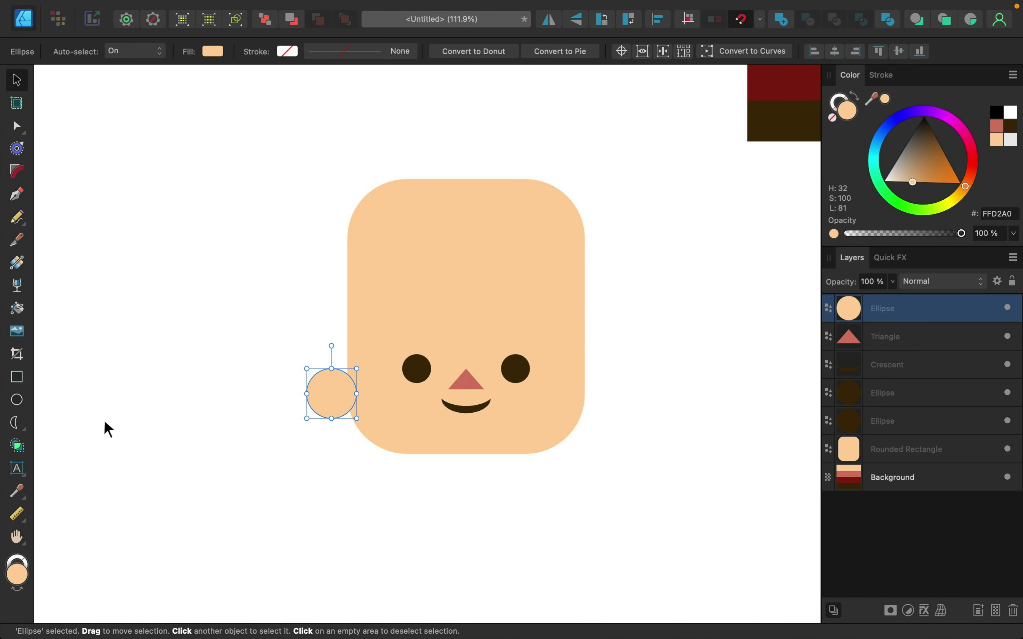
{"action": "left_click", "coordinate": [16, 399]}
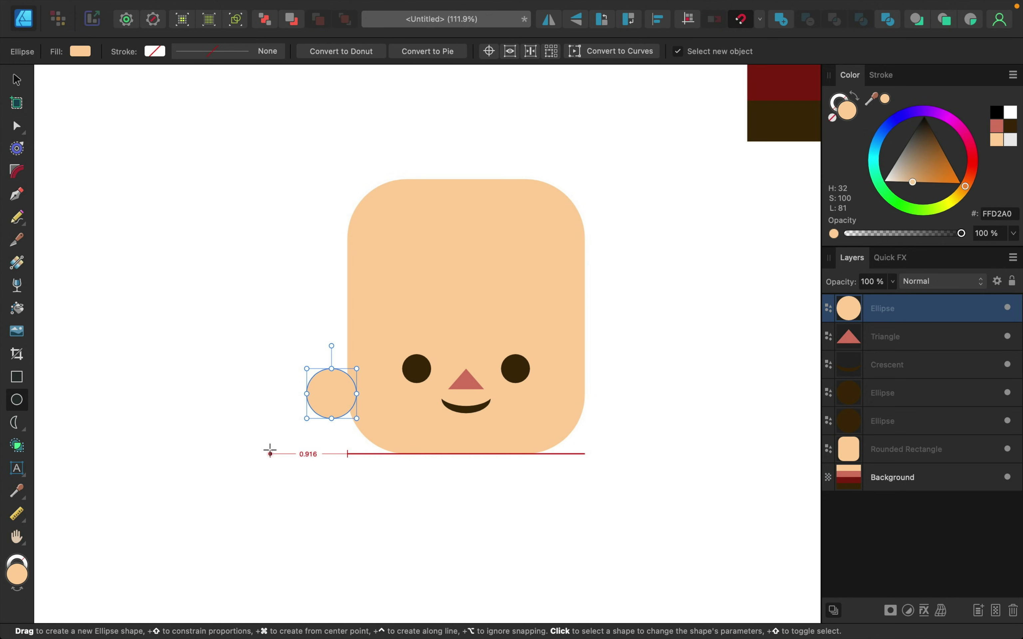
{"action": "left_click_drag", "start_coordinate": [243, 436], "coordinate": [275, 453]}
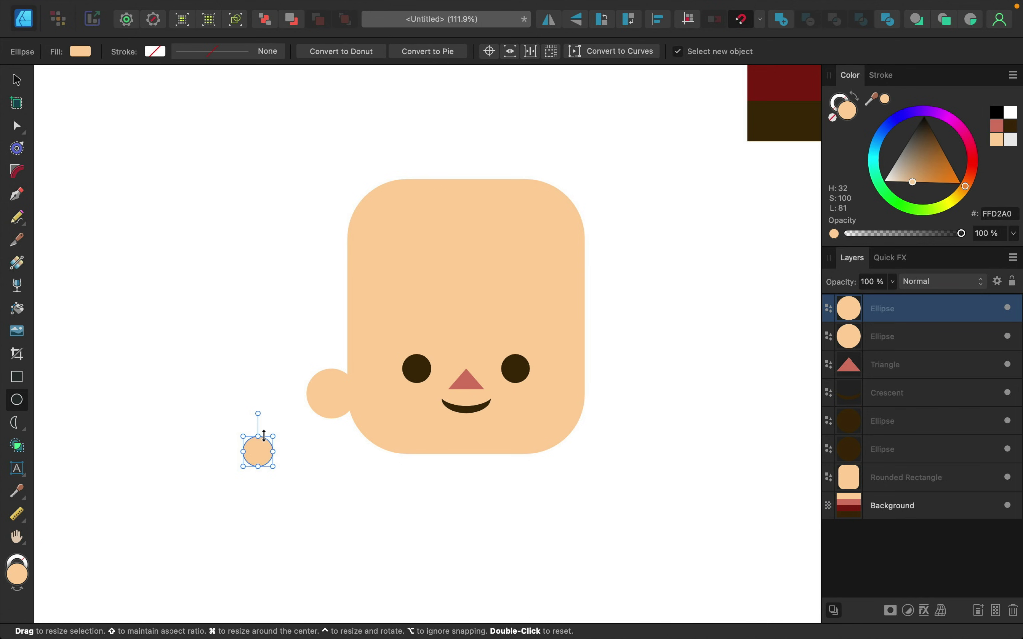
{"action": "left_click_drag", "start_coordinate": [266, 437], "coordinate": [347, 381]}
{"action": "scroll", "coordinate": [361, 457], "scroll_direction": "up", "scroll_amount": 5}
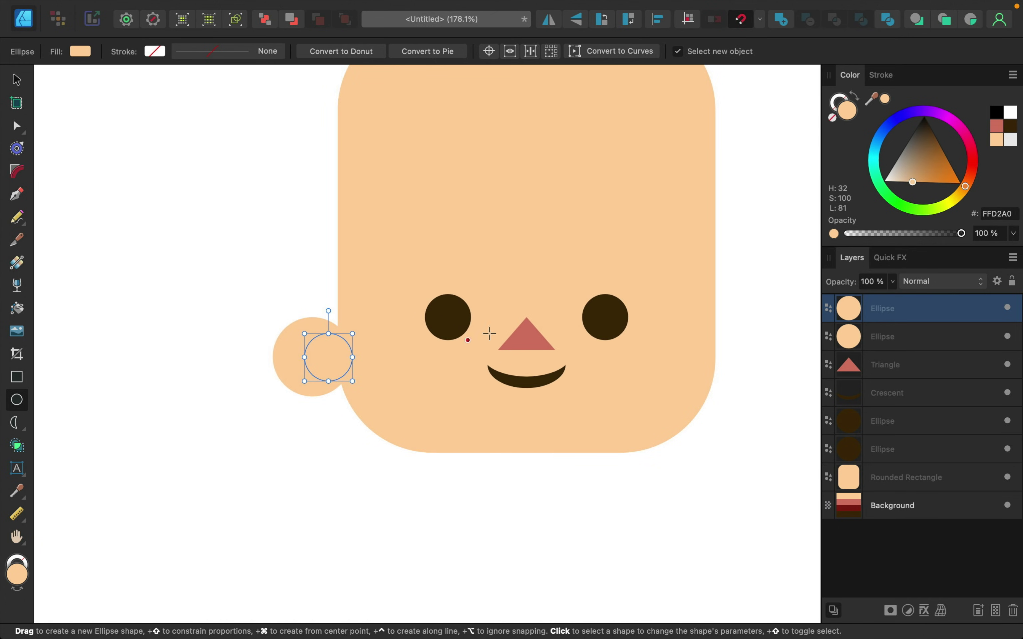
{"action": "left_click_drag", "start_coordinate": [913, 185], "coordinate": [922, 177]}
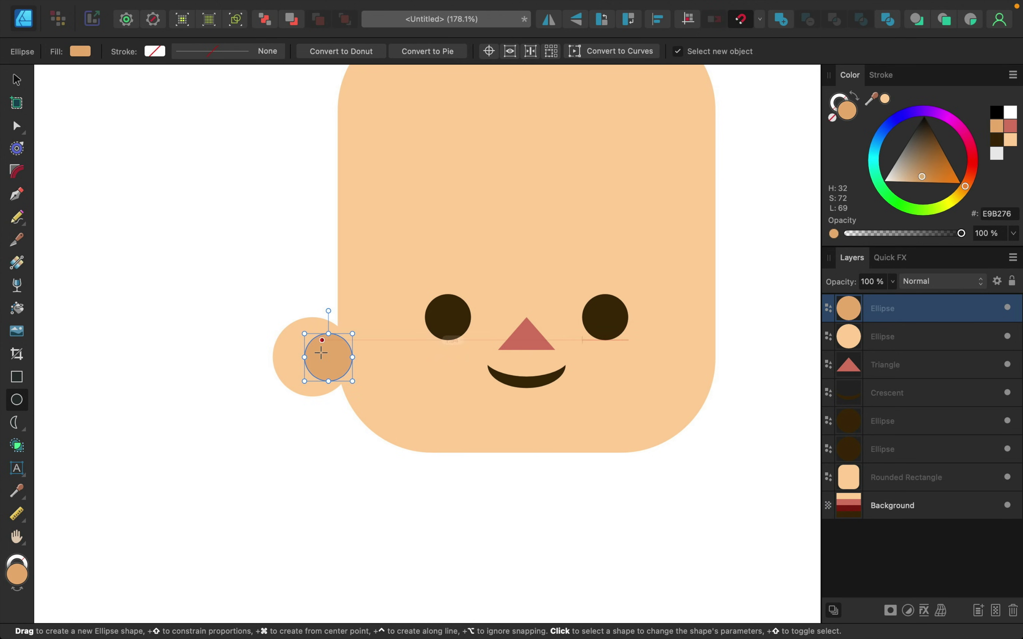
Nest the darker circle inside the ear circle and order the ear behind the head shape.
{"action": "scroll", "coordinate": [394, 376], "scroll_direction": "down", "scroll_amount": 3}
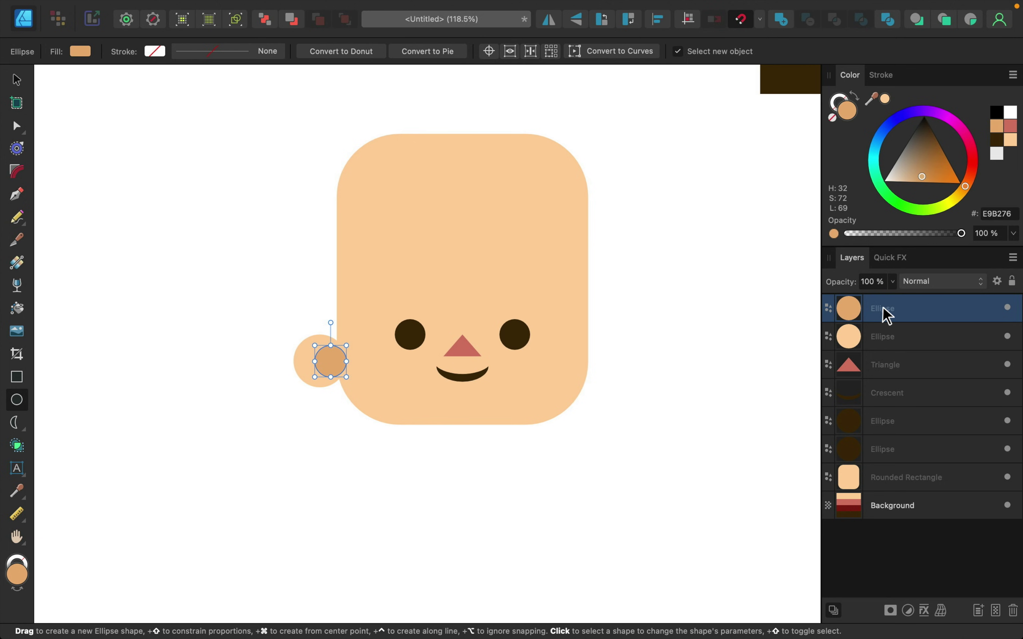
{"action": "left_click_drag", "start_coordinate": [885, 315], "coordinate": [867, 465]}
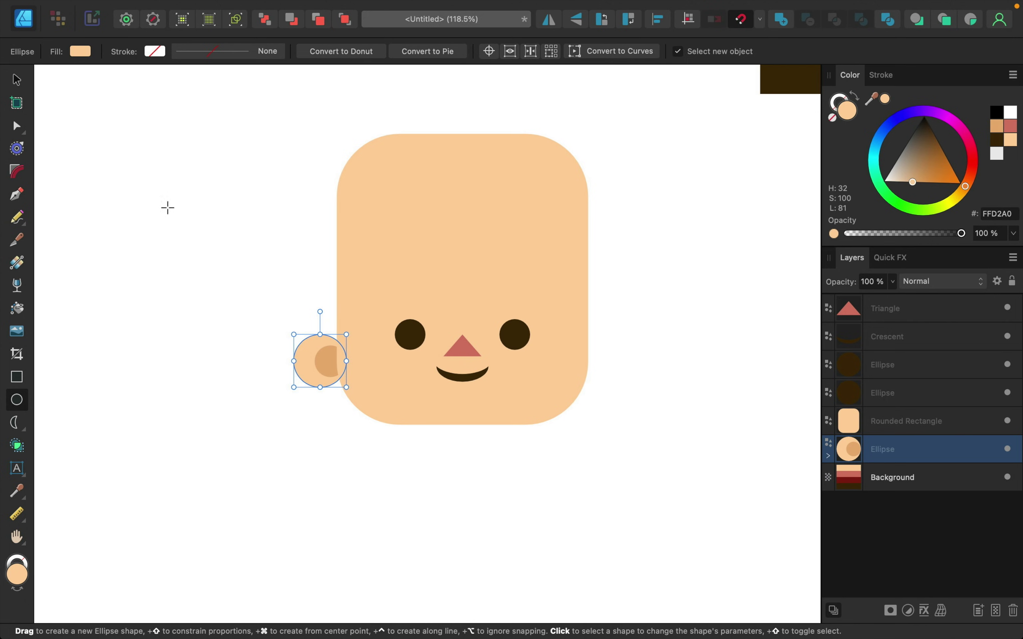
Duplicate the ear to the head's right edge at the same height and flip it horizontally, tucked slightly behind the head.
{"action": "left_click", "coordinate": [17, 80]}
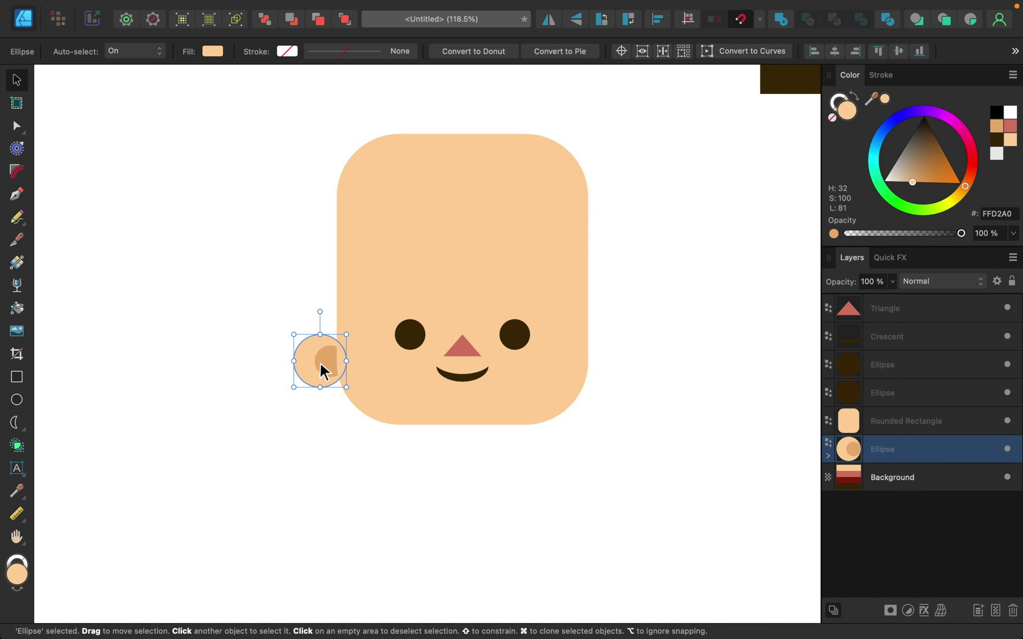
{"action": "left_click_drag", "start_coordinate": [318, 361], "coordinate": [606, 361]}
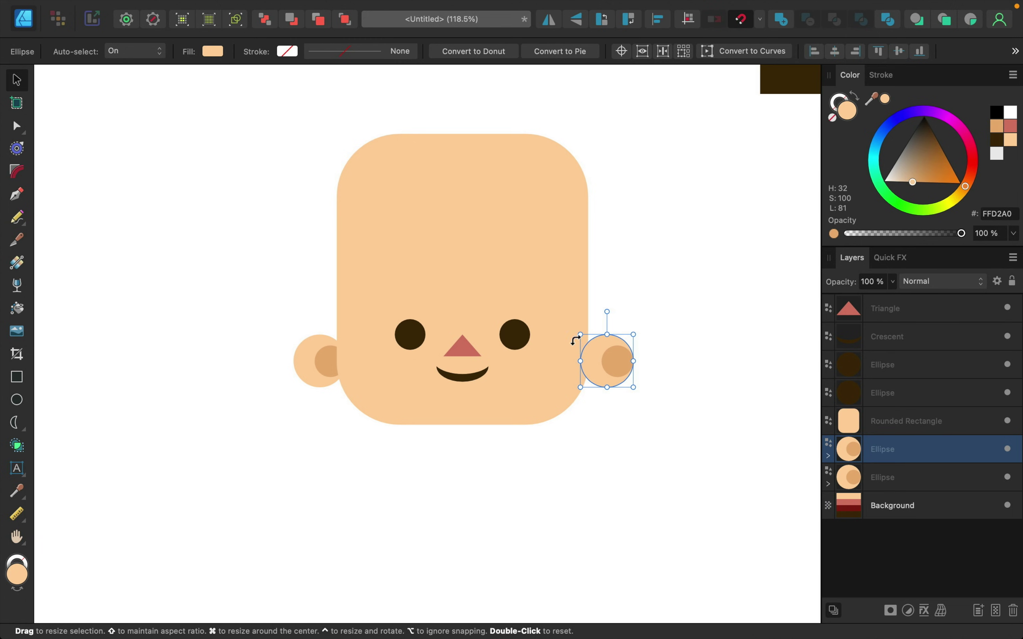
{"action": "left_click", "coordinate": [551, 23]}
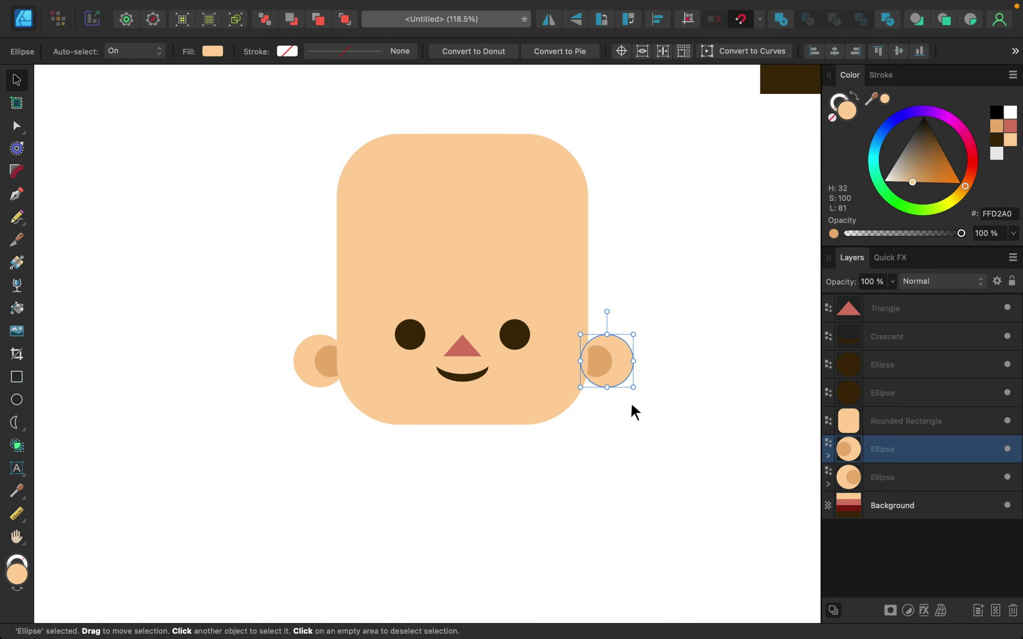
{"action": "left_click_drag", "start_coordinate": [612, 359], "coordinate": [609, 359]}
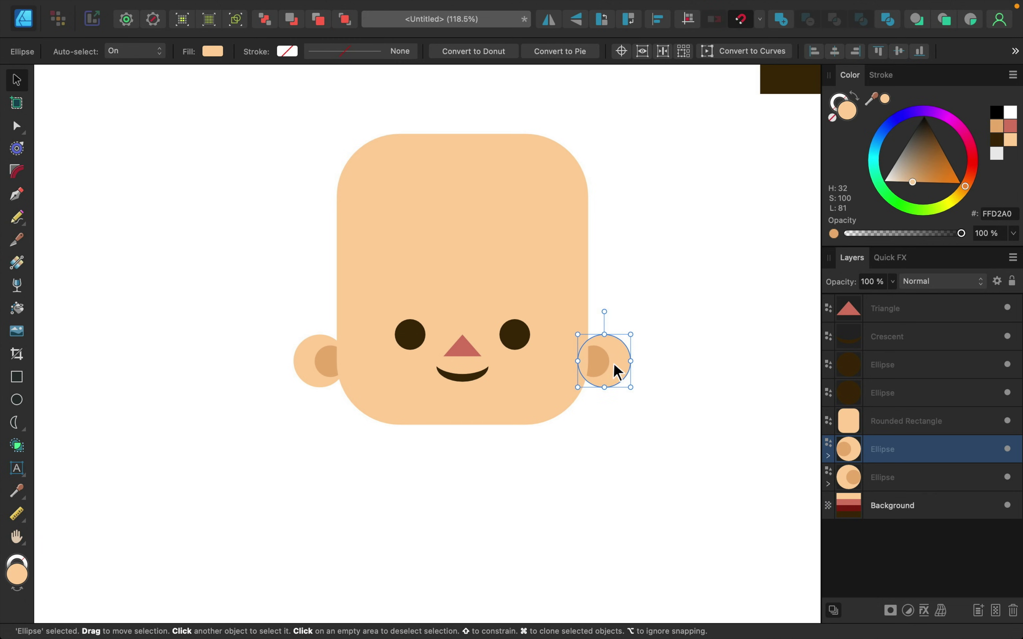
Centre the two ears together horizontally on the head.
{"action": "left_click", "coordinate": [907, 481], "text": "shift"}
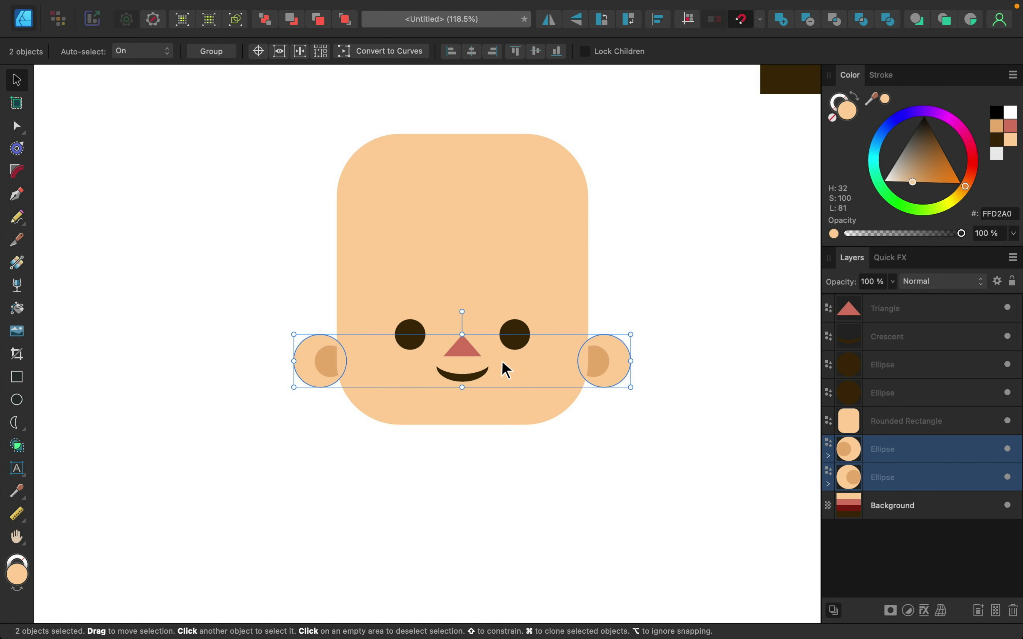
{"action": "left_click_drag", "start_coordinate": [553, 361], "coordinate": [549, 360]}
{"action": "left_click", "coordinate": [647, 452]}
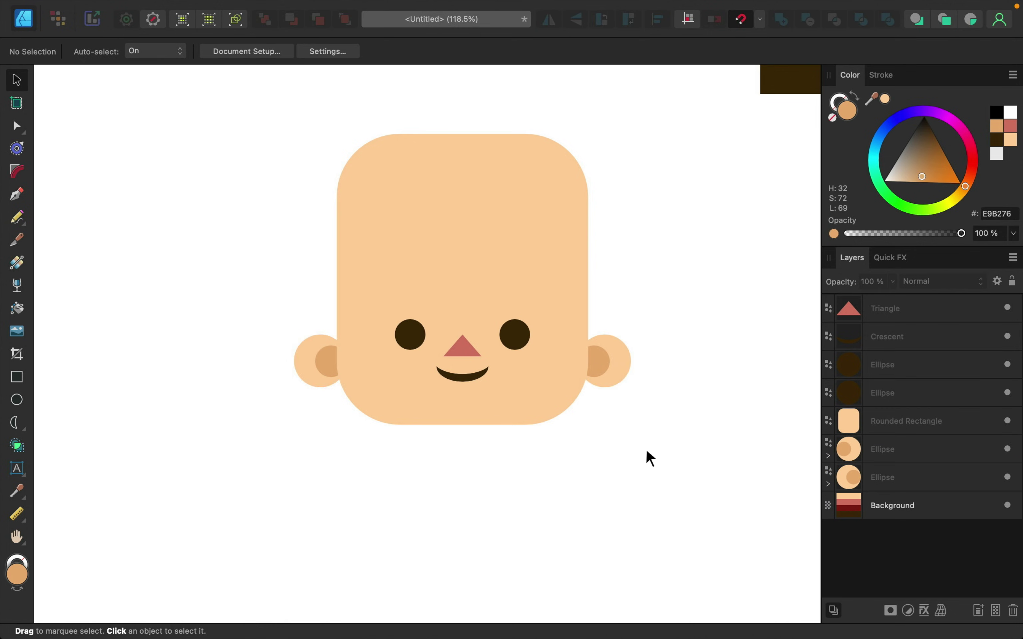
Draw a large circle wider than the head and centre it over the face, extending just above the forehead.
{"action": "scroll", "coordinate": [647, 451], "scroll_direction": "down", "scroll_amount": 3}
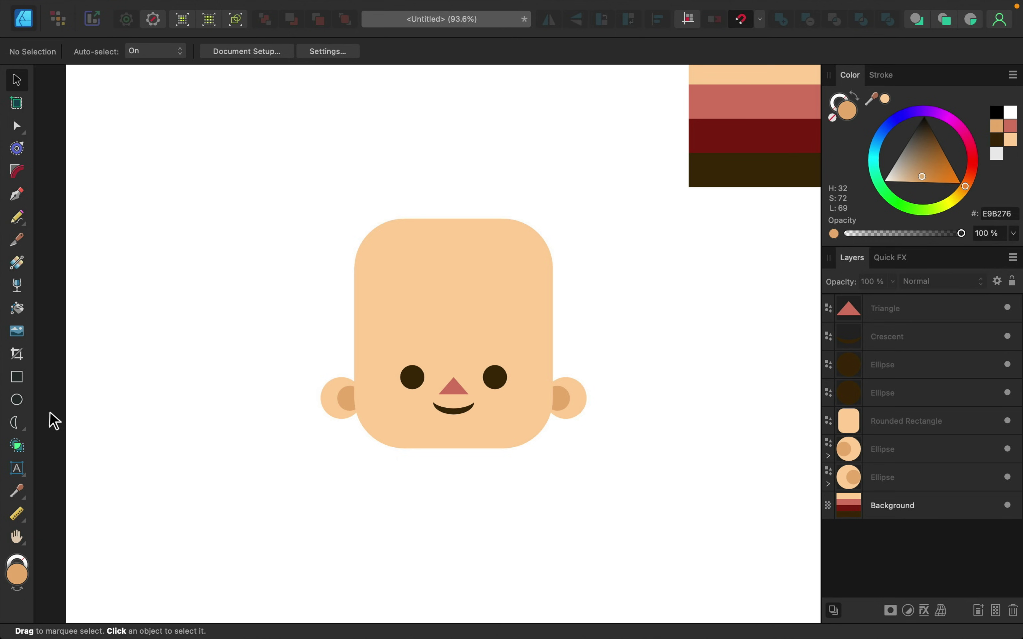
{"action": "left_click", "coordinate": [16, 399]}
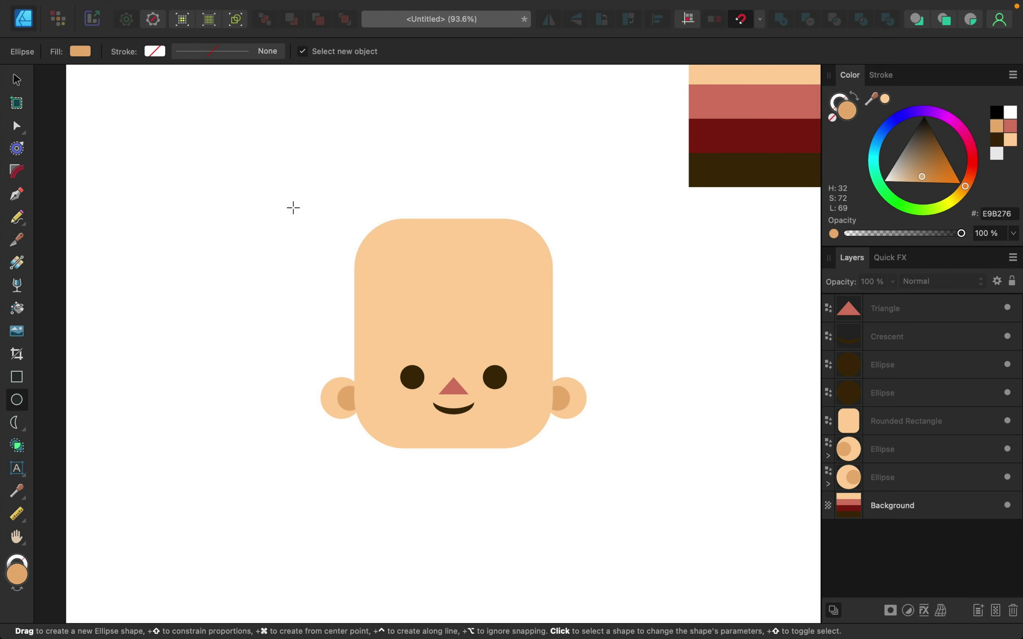
{"action": "mouse_move", "coordinate": [293, 208]}
{"action": "left_mouse_down"}
{"action": "mouse_move", "coordinate": [534, 395]}
{"action": "mouse_move", "coordinate": [602, 423]}
{"action": "left_mouse_up"}
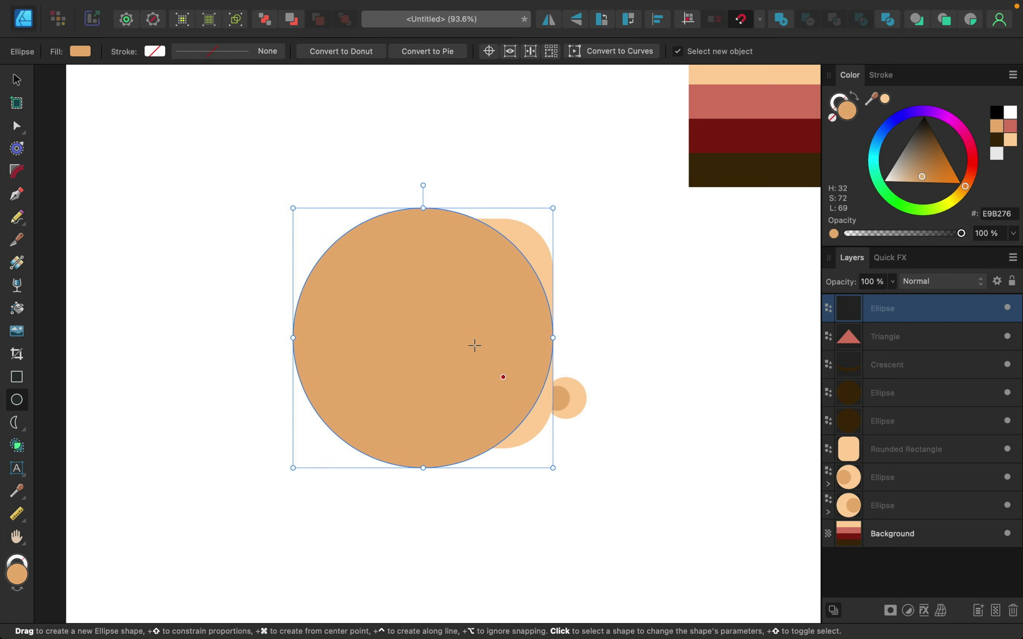
{"action": "left_click_drag", "start_coordinate": [479, 208], "coordinate": [512, 187]}
Fill the large circle with the palette's coral red, D57A67, and position it slightly higher behind the head and ears as hair.
{"action": "left_click_drag", "start_coordinate": [870, 99], "coordinate": [760, 105]}
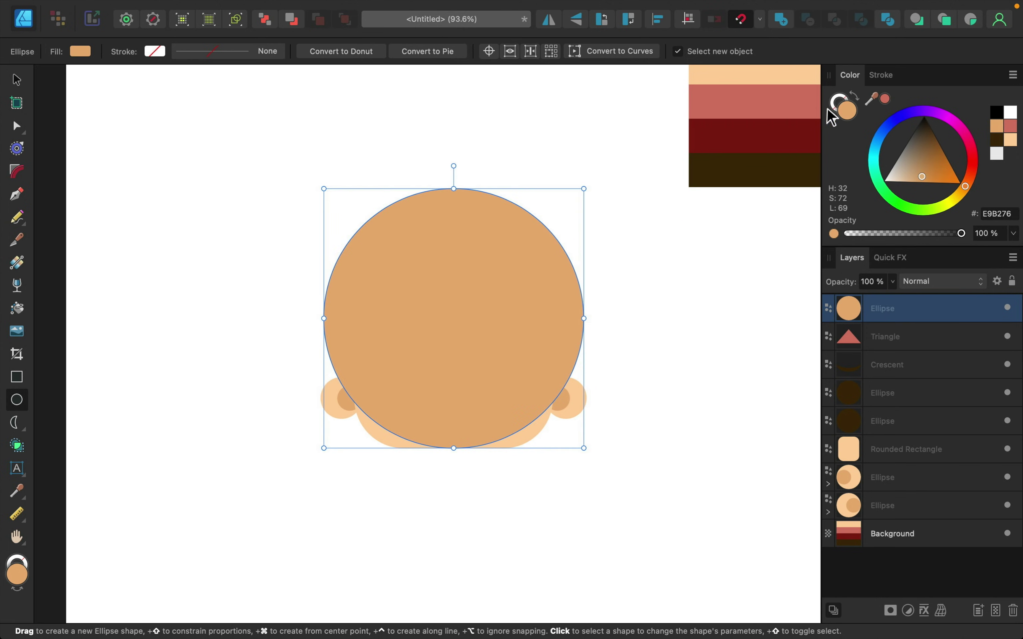
{"action": "left_click", "coordinate": [884, 100]}
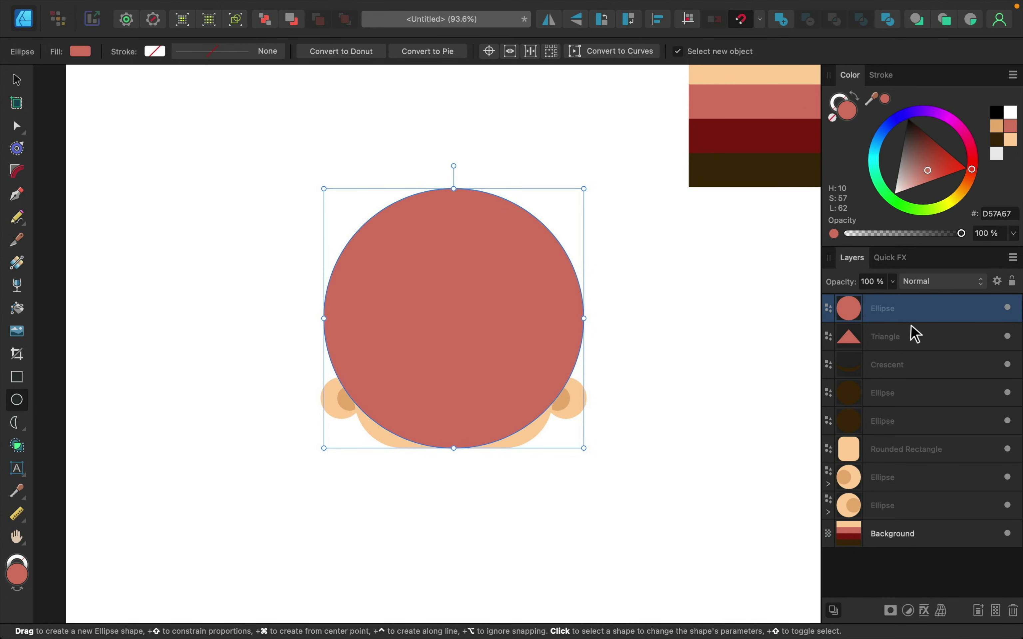
{"action": "left_click_drag", "start_coordinate": [901, 317], "coordinate": [894, 519]}
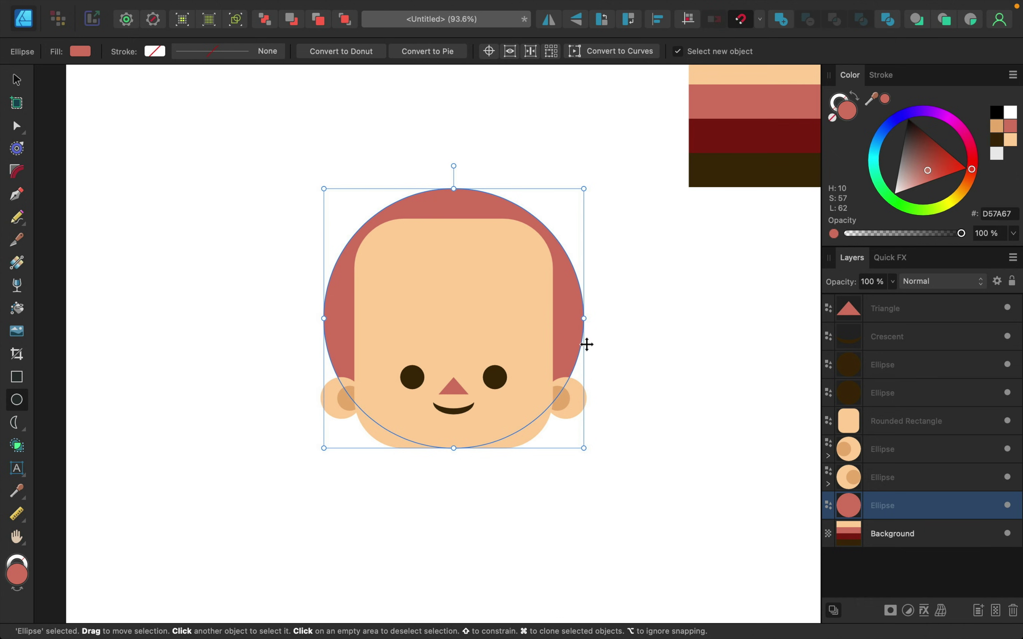
{"action": "left_click_drag", "start_coordinate": [541, 187], "coordinate": [540, 175]}
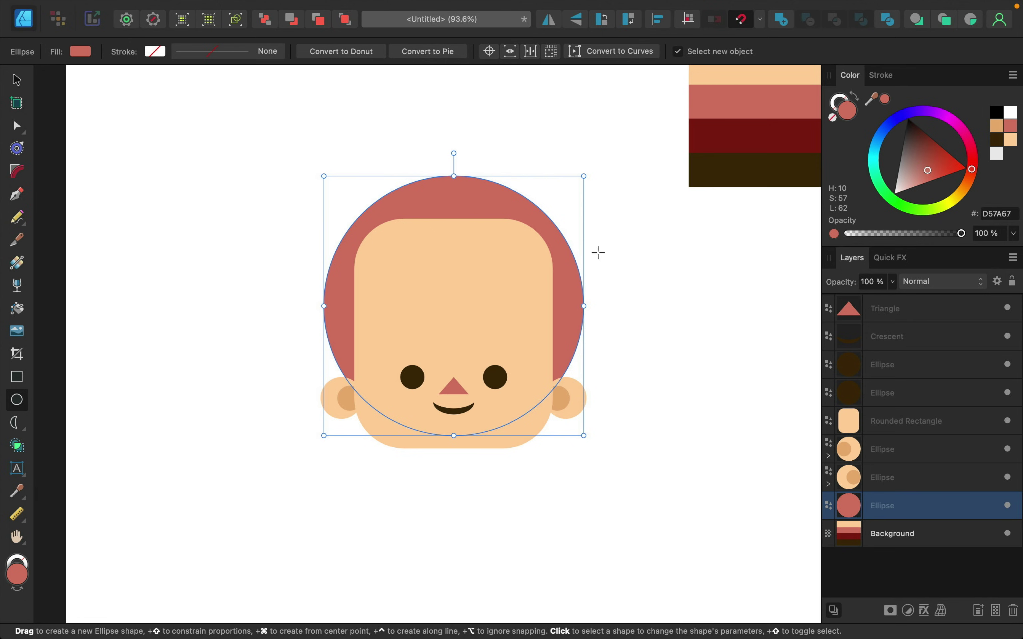
Draw a smaller coral-red circle, place it over the head's upper-left corner, and bring it in front of all shapes.
{"action": "left_click_drag", "start_coordinate": [263, 168], "coordinate": [361, 266]}
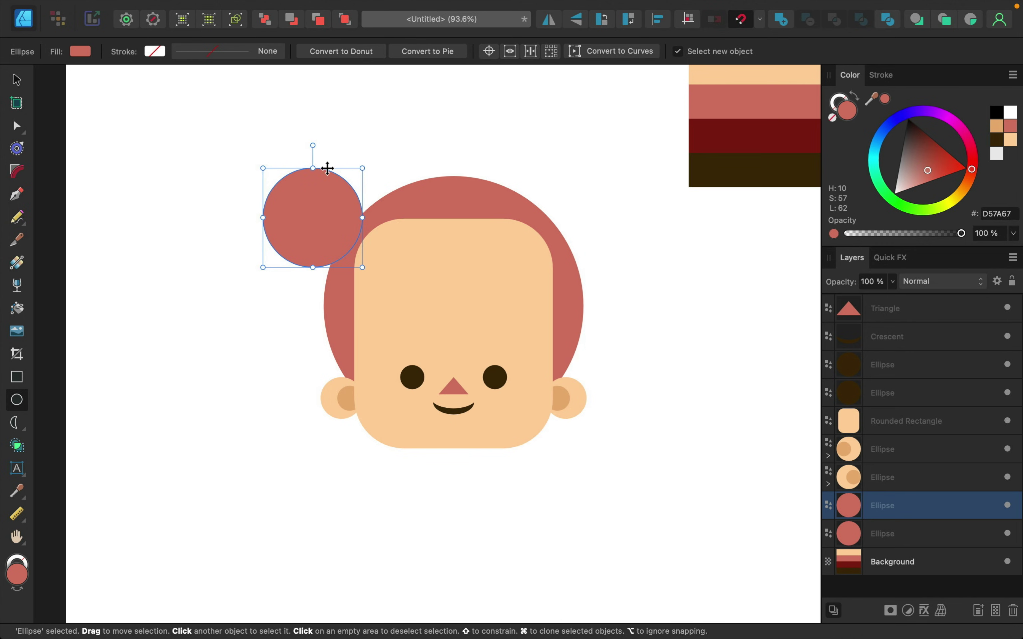
{"action": "left_click_drag", "start_coordinate": [326, 166], "coordinate": [406, 170]}
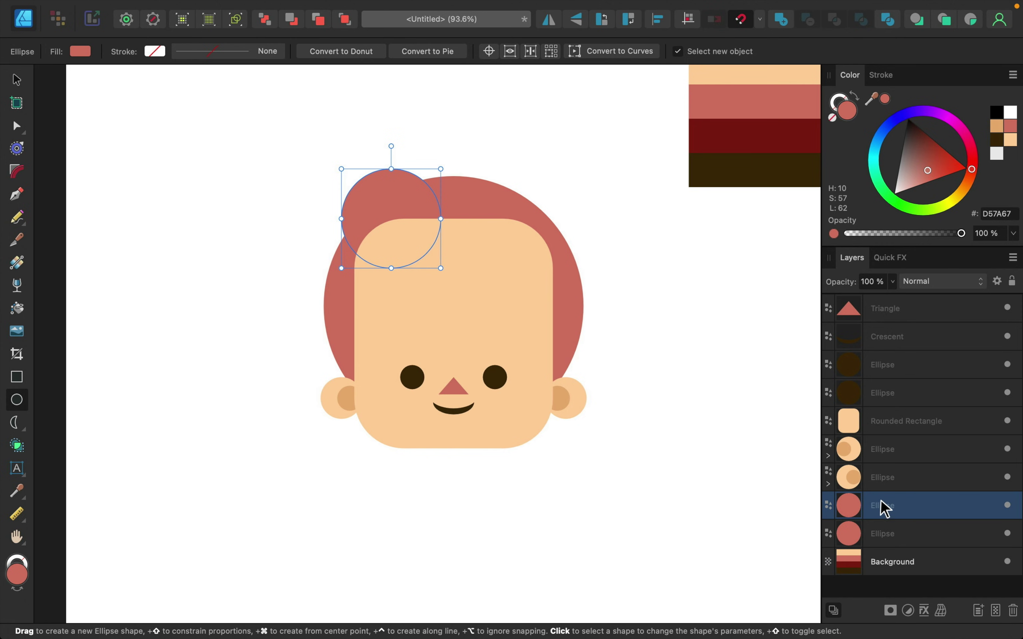
{"action": "left_click_drag", "start_coordinate": [881, 507], "coordinate": [883, 308]}
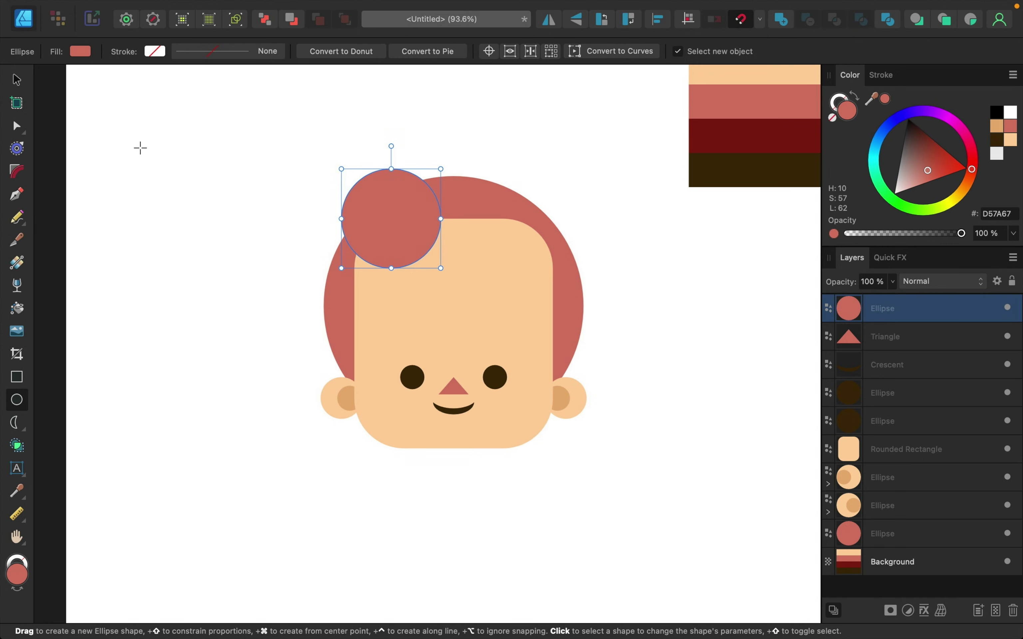
{"action": "left_click", "coordinate": [16, 80]}
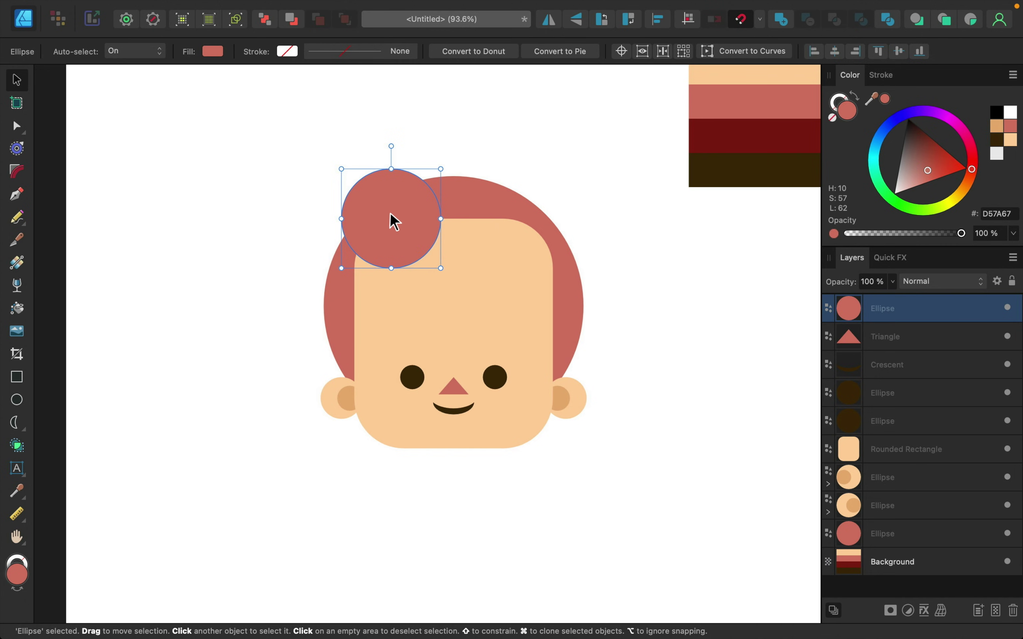
Duplicate the front coral-red circle four times around the top of the head as curls, shrinking the one at the upper-right corner.
{"action": "mouse_move", "coordinate": [391, 219]}
{"action": "left_mouse_down"}
{"action": "mouse_move", "coordinate": [347, 269]}
{"action": "mouse_move", "coordinate": [430, 266]}
{"action": "mouse_move", "coordinate": [440, 281]}
{"action": "mouse_move", "coordinate": [478, 207]}
{"action": "left_mouse_up"}
{"action": "left_click_drag", "start_coordinate": [477, 208], "coordinate": [543, 247]}
{"action": "left_click_drag", "start_coordinate": [543, 247], "coordinate": [544, 248]}
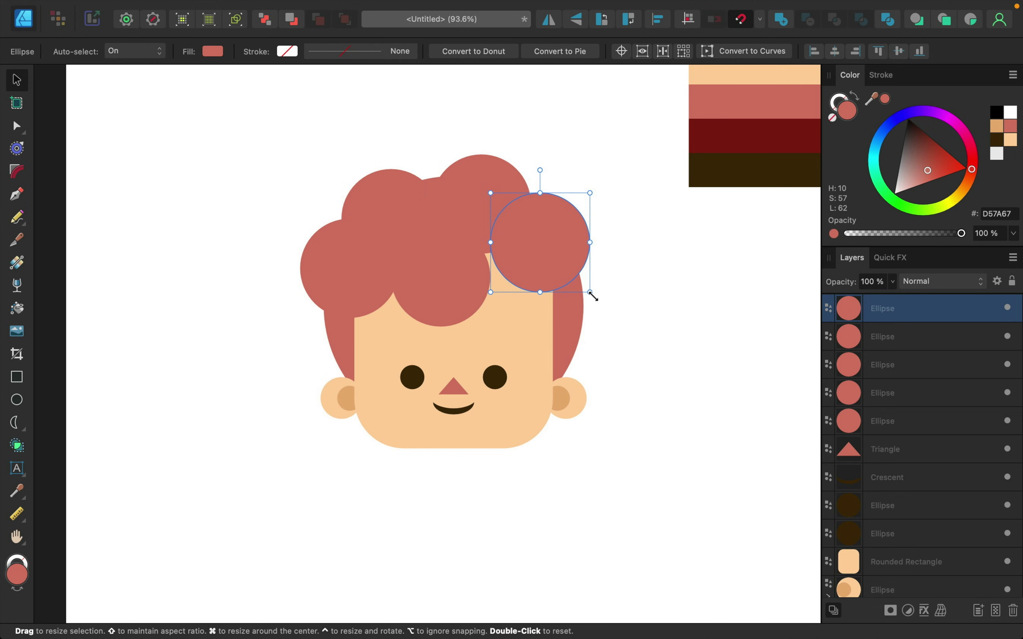
{"action": "left_click_drag", "start_coordinate": [591, 293], "coordinate": [572, 272]}
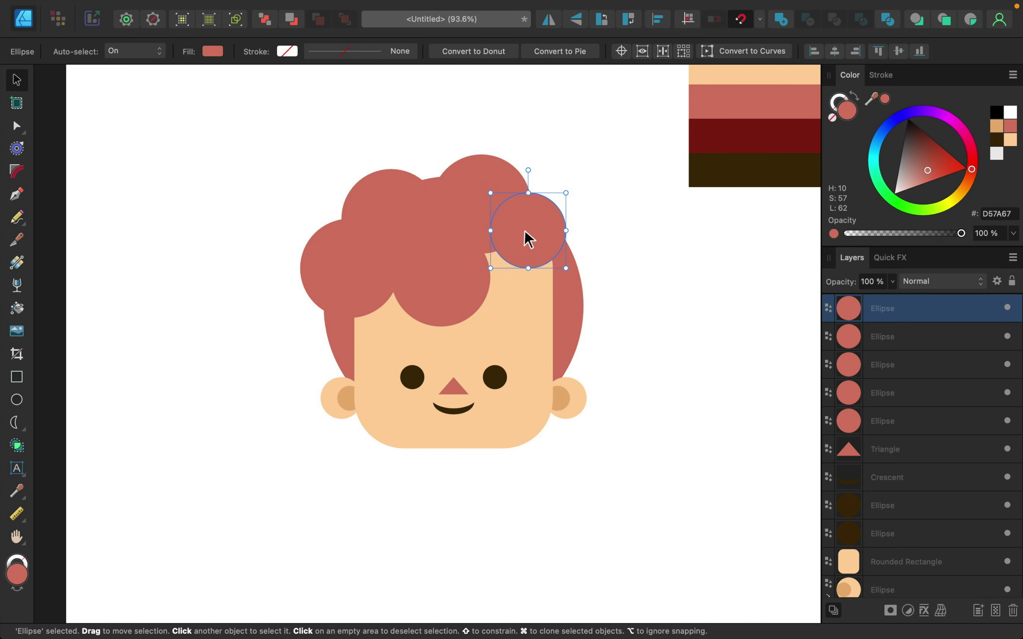
{"action": "left_click_drag", "start_coordinate": [531, 243], "coordinate": [548, 250]}
Enlarge the upper-left, forehead and upper-right hair circles slightly and shift them to vary the curly hair outline.
{"action": "left_click", "coordinate": [376, 198]}
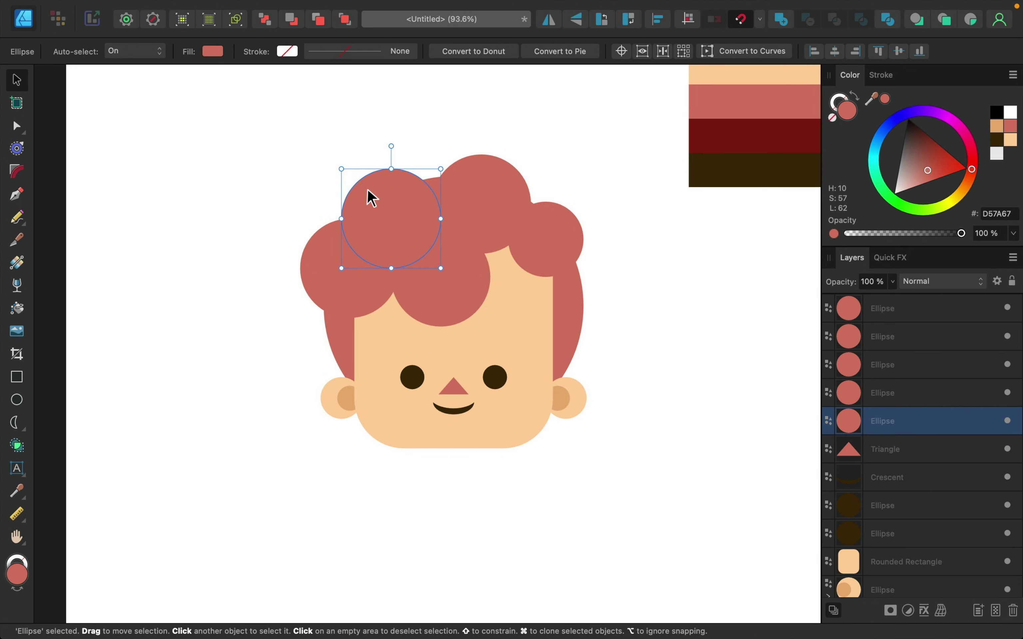
{"action": "left_click_drag", "start_coordinate": [440, 165], "coordinate": [456, 153]}
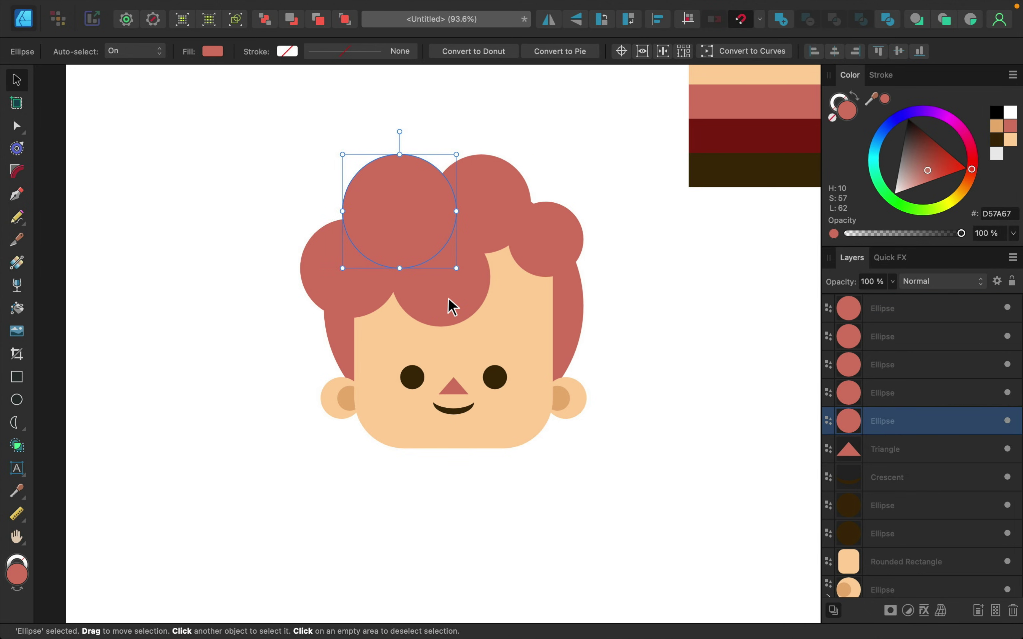
{"action": "left_click_drag", "start_coordinate": [448, 298], "coordinate": [428, 292]}
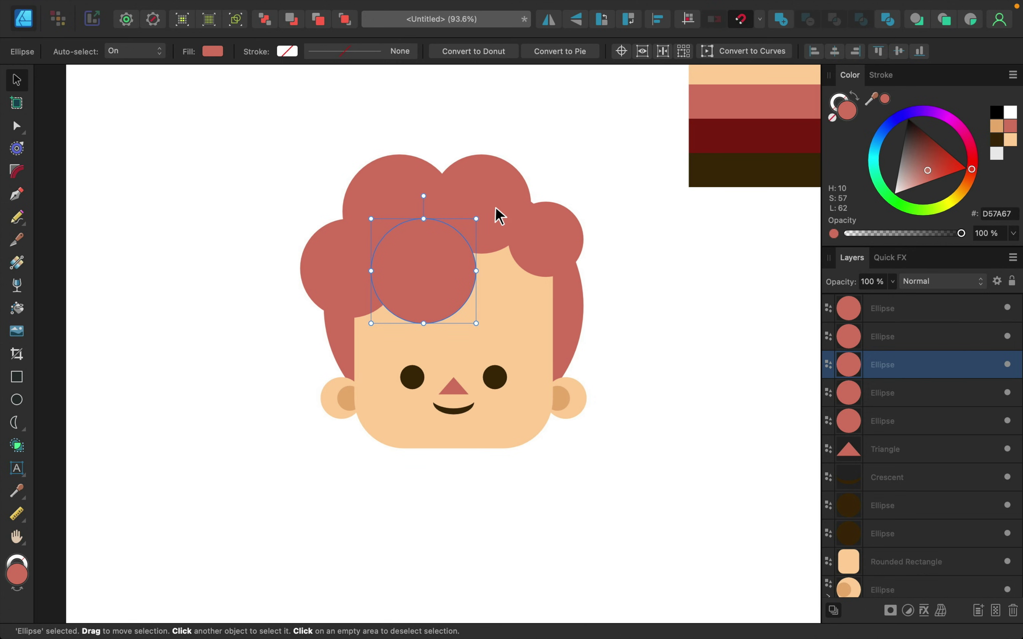
{"action": "left_click", "coordinate": [498, 216]}
{"action": "left_click_drag", "start_coordinate": [431, 254], "coordinate": [424, 262]}
{"action": "left_click_drag", "start_coordinate": [475, 215], "coordinate": [484, 228]}
{"action": "left_click", "coordinate": [422, 181]}
{"action": "left_click_drag", "start_coordinate": [458, 150], "coordinate": [467, 144]}
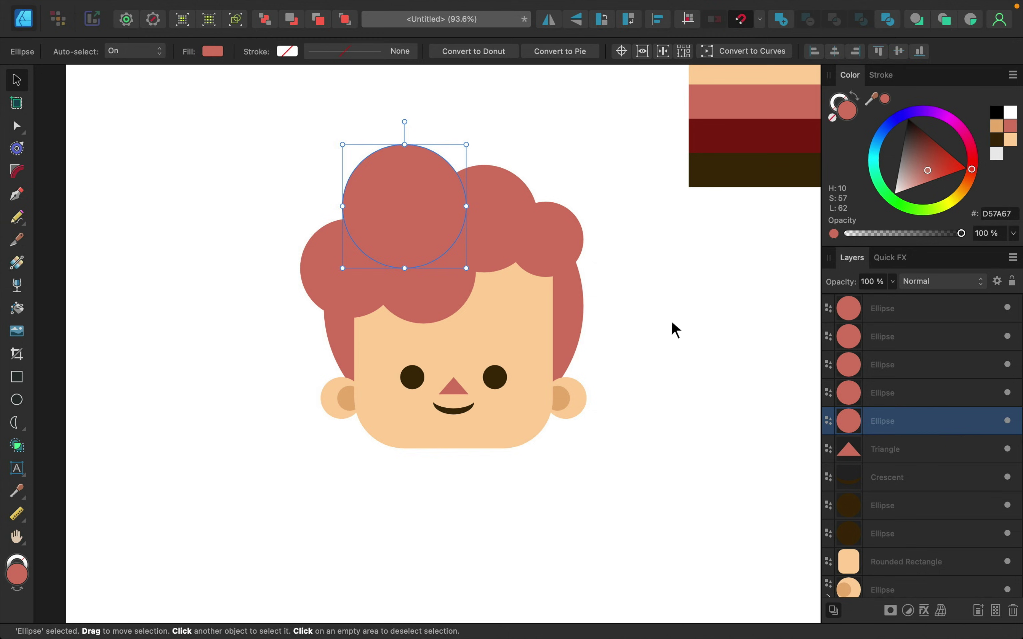
{"action": "left_click", "coordinate": [660, 319]}
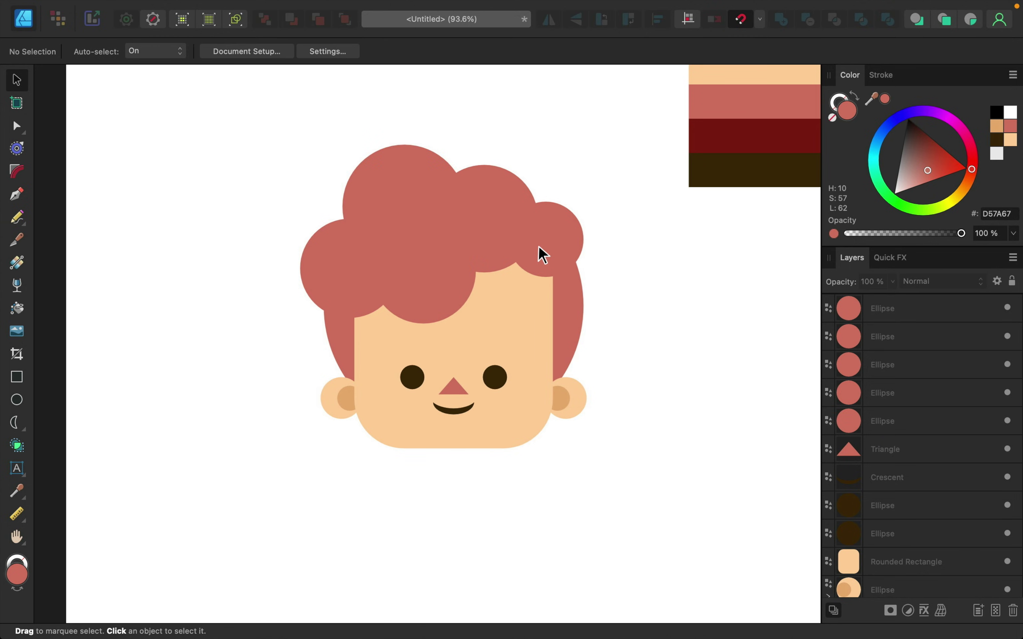
Reposition the upper-right hair circle slightly to the right so it closes the gap beside the tallest curl.
{"action": "left_click_drag", "start_coordinate": [479, 210], "coordinate": [503, 209]}
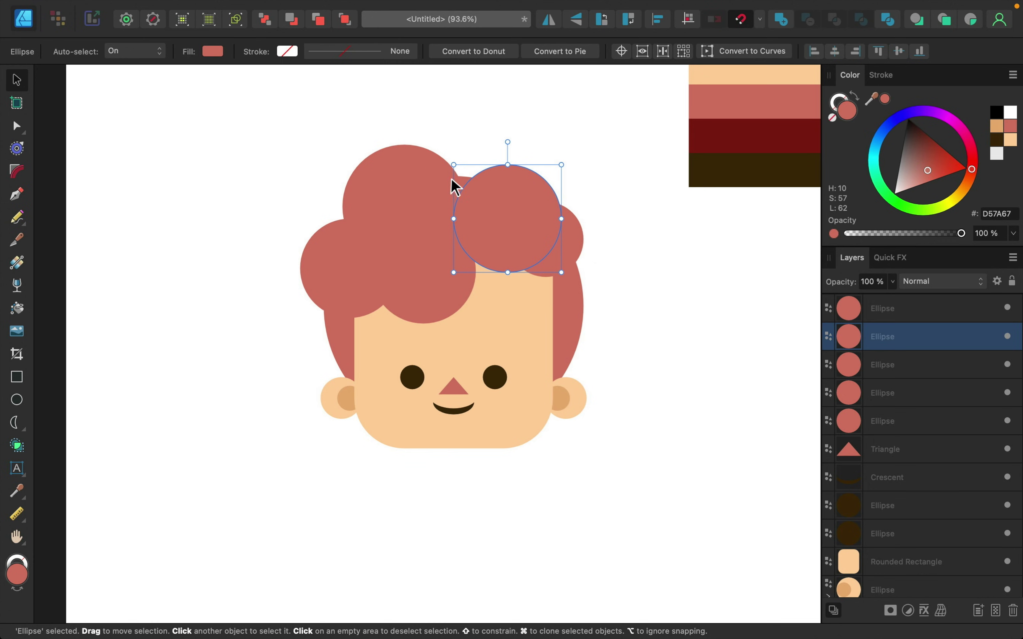
{"action": "left_click", "coordinate": [625, 257]}
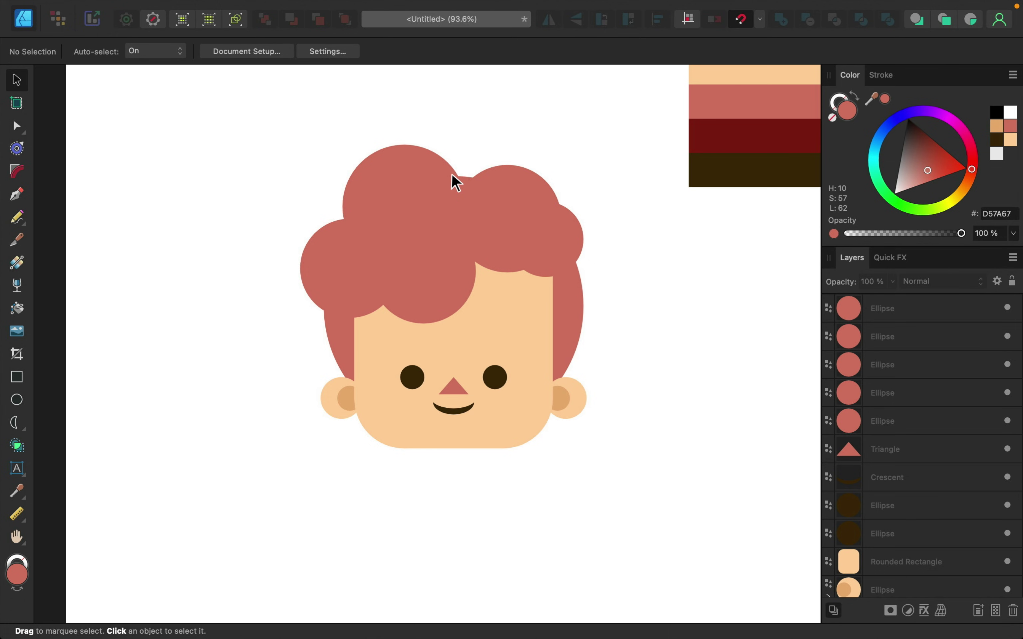
{"action": "left_click_drag", "start_coordinate": [507, 199], "coordinate": [491, 199]}
{"action": "left_click", "coordinate": [279, 264]}
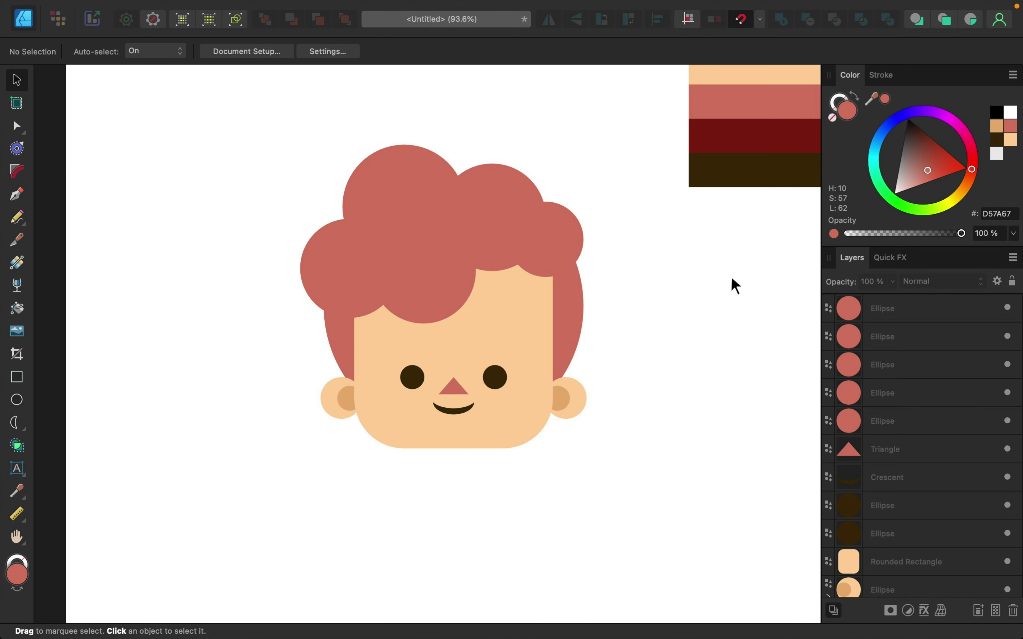
Draw a circle around the left eye with no fill and a stroke in the palette's dark red, 841D0E.
{"action": "left_click", "coordinate": [16, 399]}
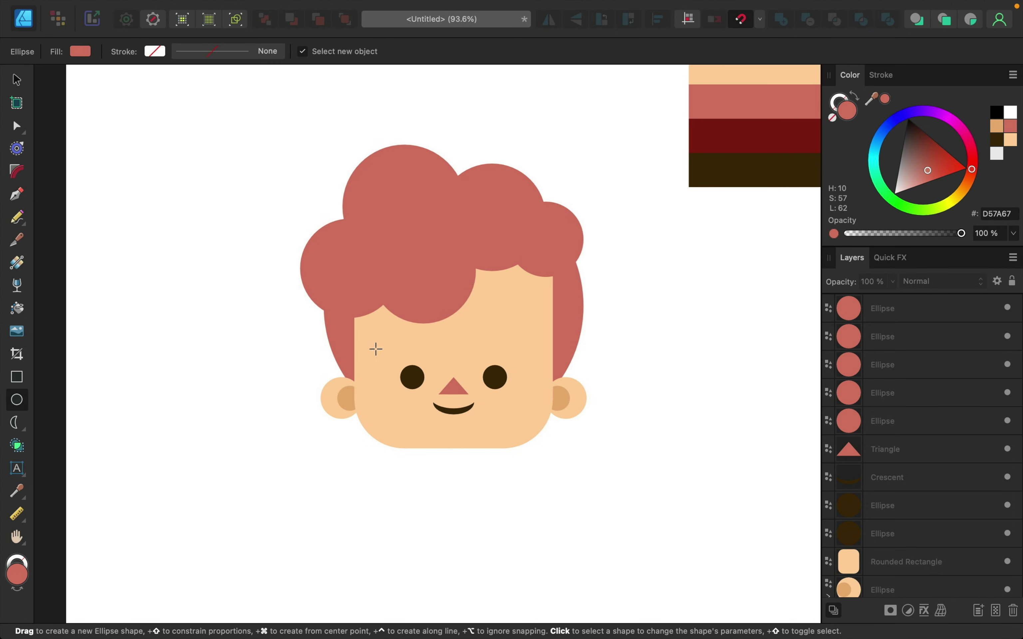
{"action": "left_click_drag", "start_coordinate": [363, 334], "coordinate": [466, 417]}
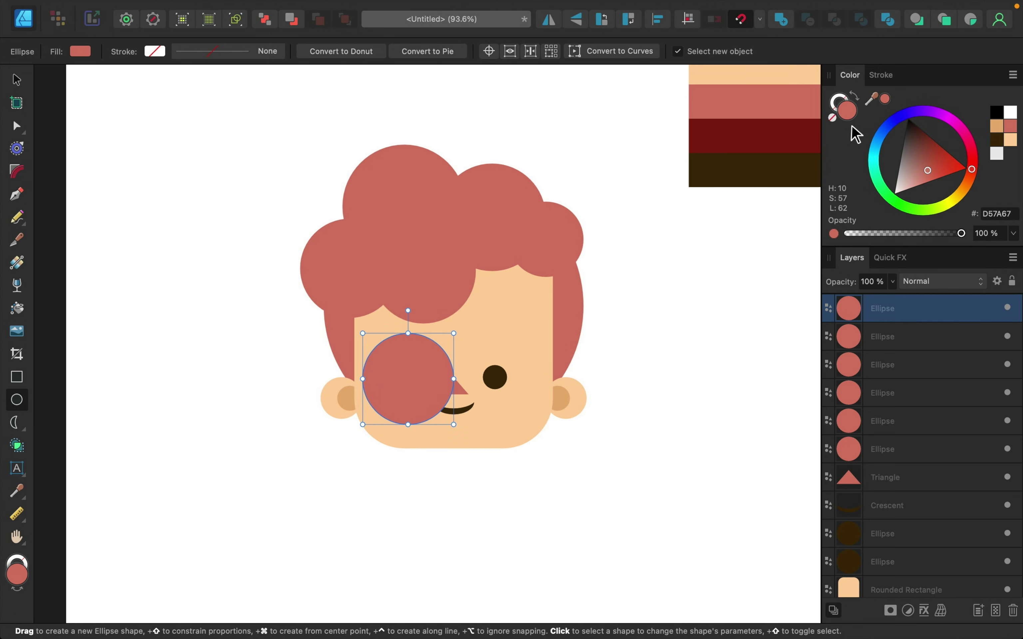
{"action": "left_click", "coordinate": [833, 117]}
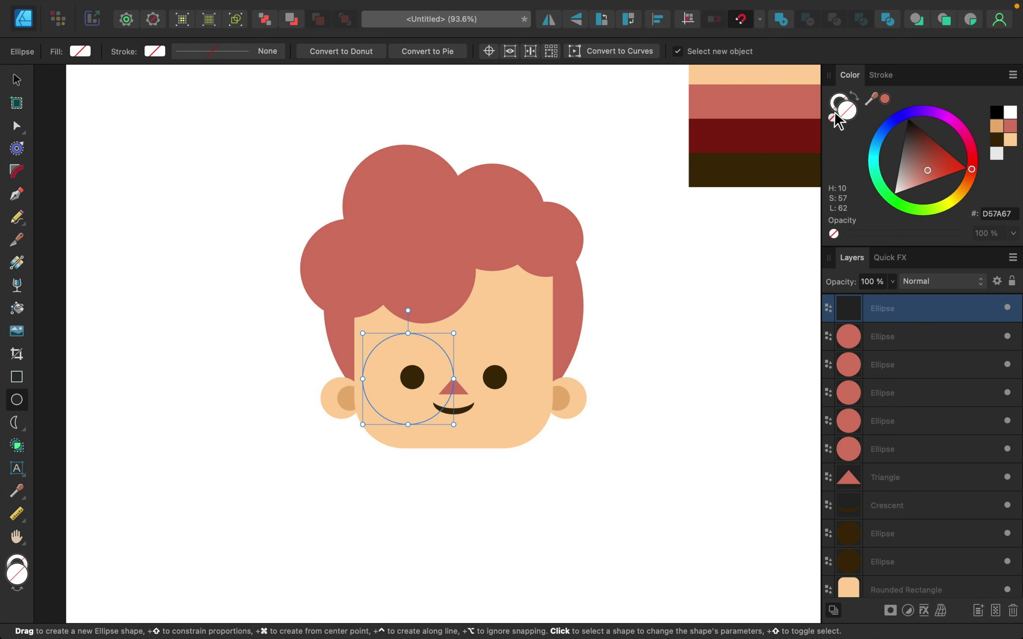
{"action": "left_click", "coordinate": [837, 104]}
{"action": "left_click_drag", "start_coordinate": [871, 98], "coordinate": [765, 131]}
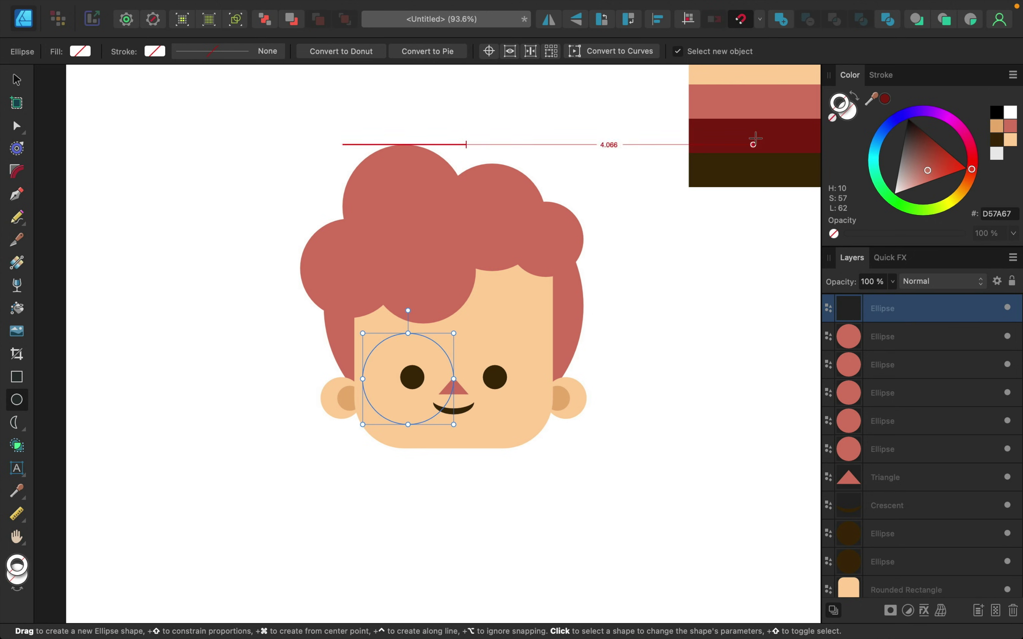
{"action": "left_click", "coordinate": [885, 99]}
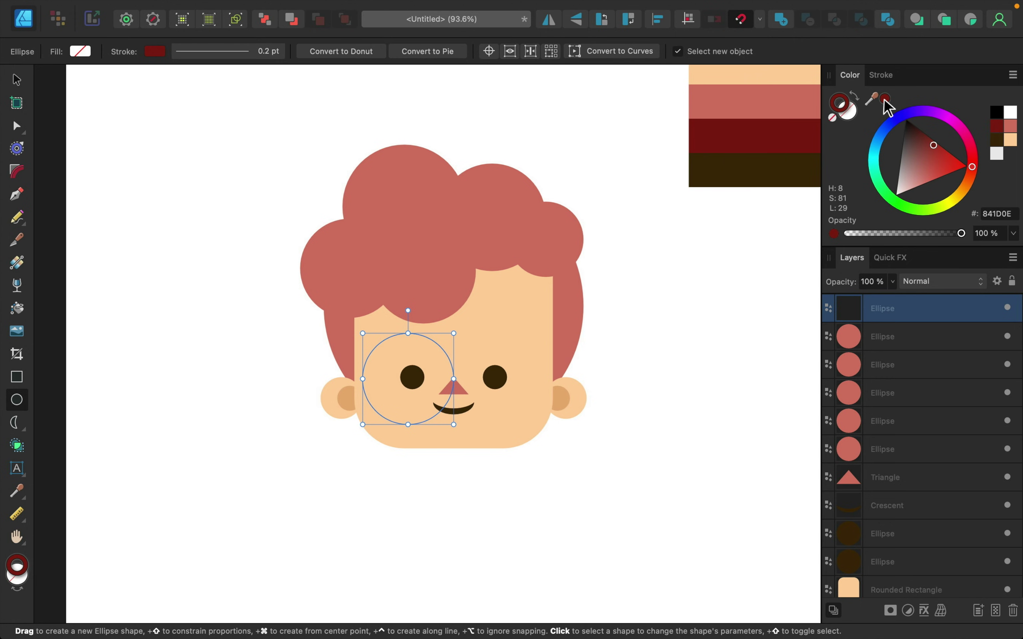
Set the stroke width of the circle around the left eye to 6 pt.
{"action": "scroll", "coordinate": [410, 381], "scroll_direction": "up", "scroll_amount": 5}
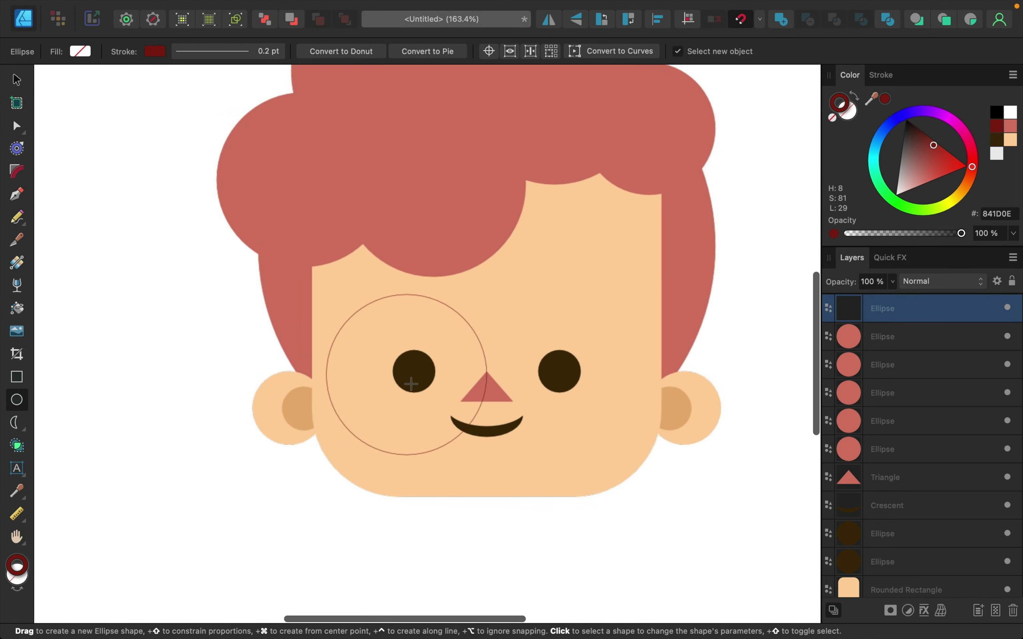
{"action": "scroll", "coordinate": [411, 383], "scroll_direction": "down", "scroll_amount": 3}
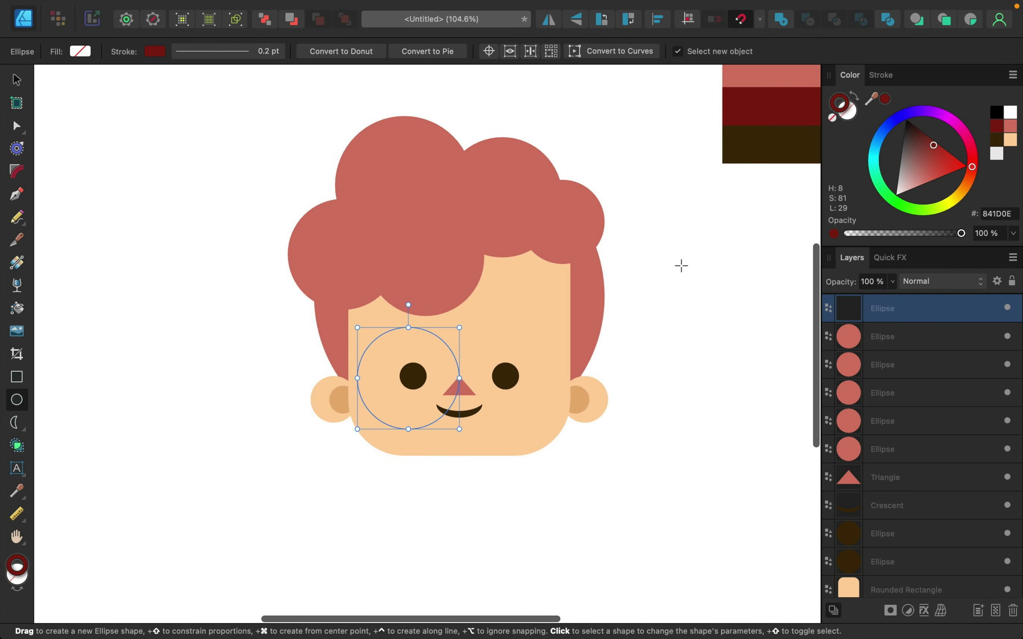
{"action": "left_click", "coordinate": [887, 76]}
{"action": "left_click_drag", "start_coordinate": [863, 121], "coordinate": [894, 120]}
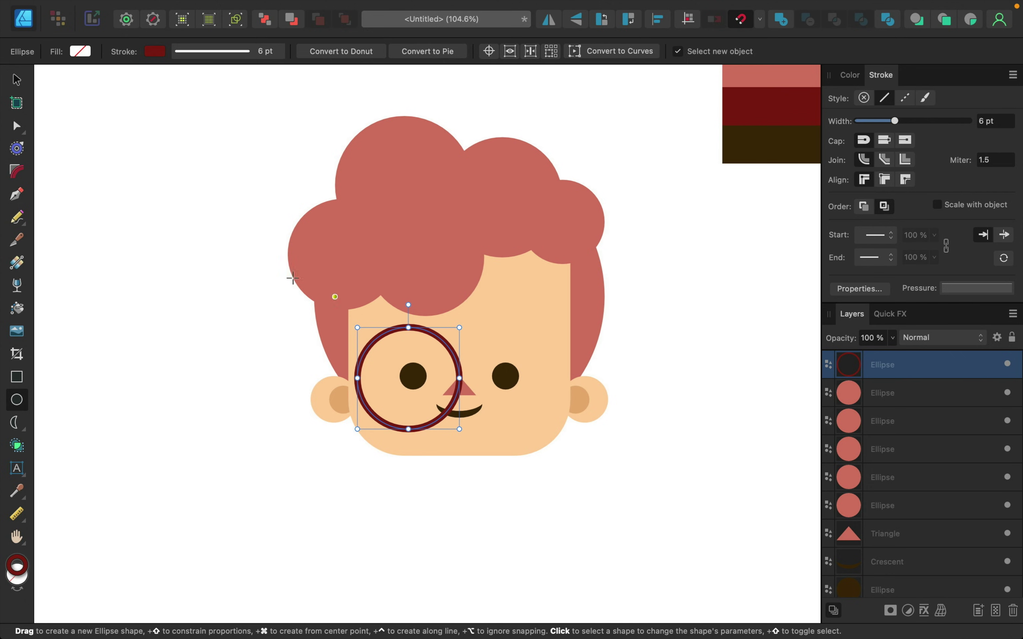
Move the dark-red ring slightly up and outward around the left eye, and switch snapping back on.
{"action": "left_click", "coordinate": [16, 79]}
{"action": "left_click_drag", "start_coordinate": [428, 366], "coordinate": [418, 351]}
{"action": "scroll", "coordinate": [418, 351], "scroll_direction": "up", "scroll_amount": 5}
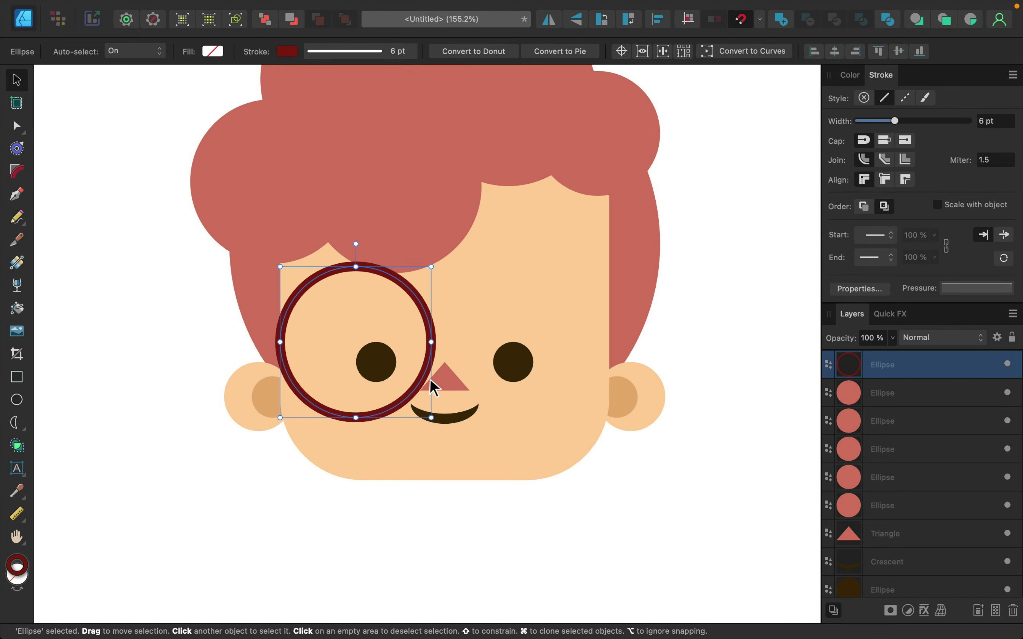
{"action": "left_click_drag", "start_coordinate": [410, 361], "coordinate": [400, 358]}
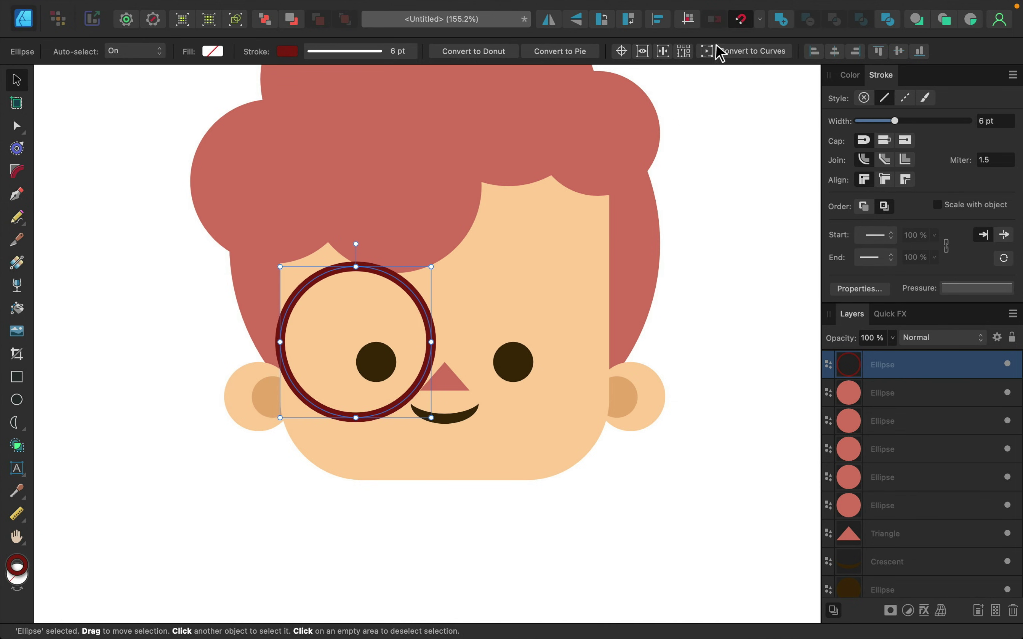
{"action": "left_click_drag", "start_coordinate": [383, 358], "coordinate": [378, 356]}
{"action": "scroll", "coordinate": [575, 415], "scroll_direction": "down", "scroll_amount": 5}
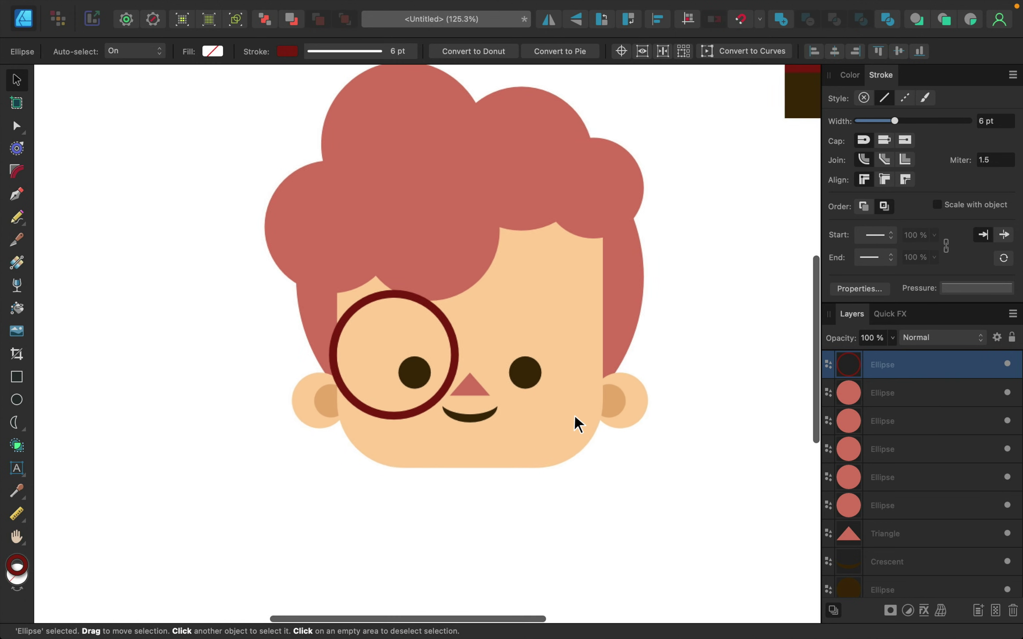
{"action": "left_click", "coordinate": [741, 19]}
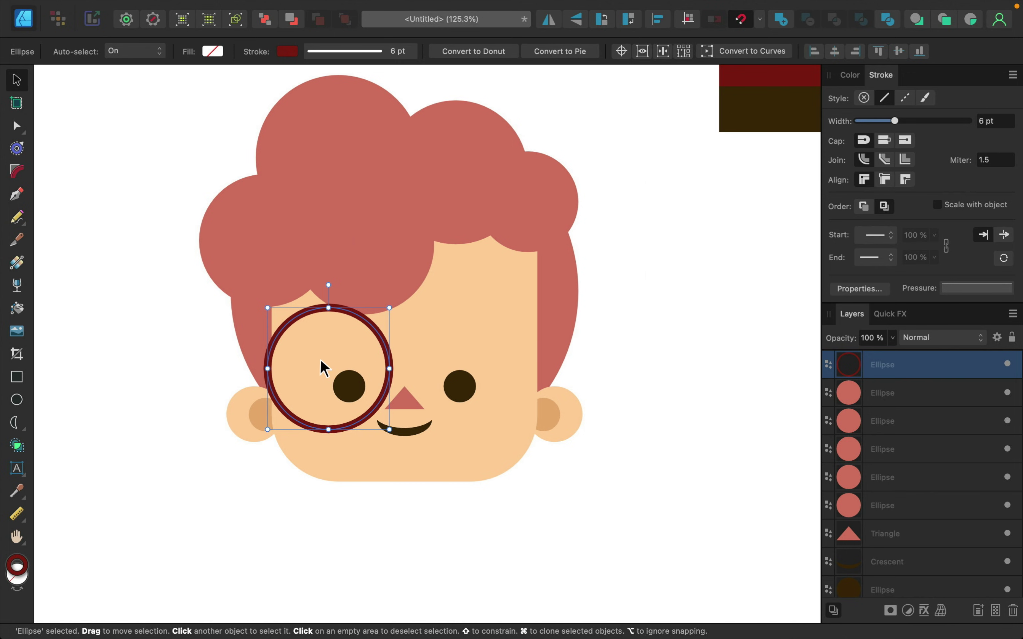
Duplicate the ring horizontally around the right eye and nudge both rings together so the glasses sit centred on the face.
{"action": "mouse_move", "coordinate": [334, 366]}
{"action": "left_mouse_down"}
{"action": "mouse_move", "coordinate": [485, 366]}
{"action": "mouse_move", "coordinate": [477, 358]}
{"action": "left_mouse_up"}
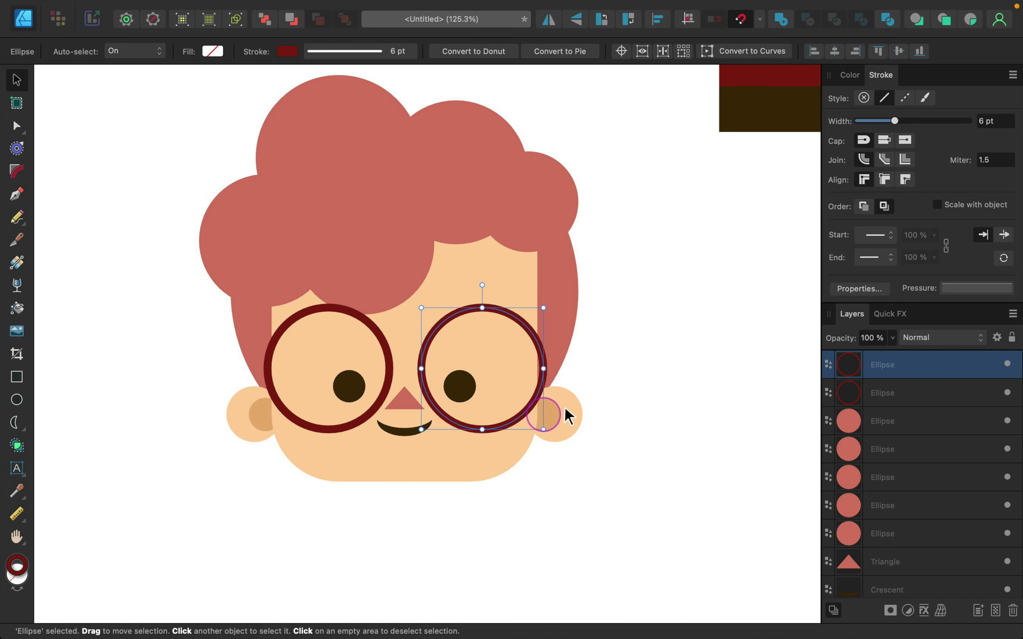
{"action": "left_click", "coordinate": [896, 395], "text": "shift"}
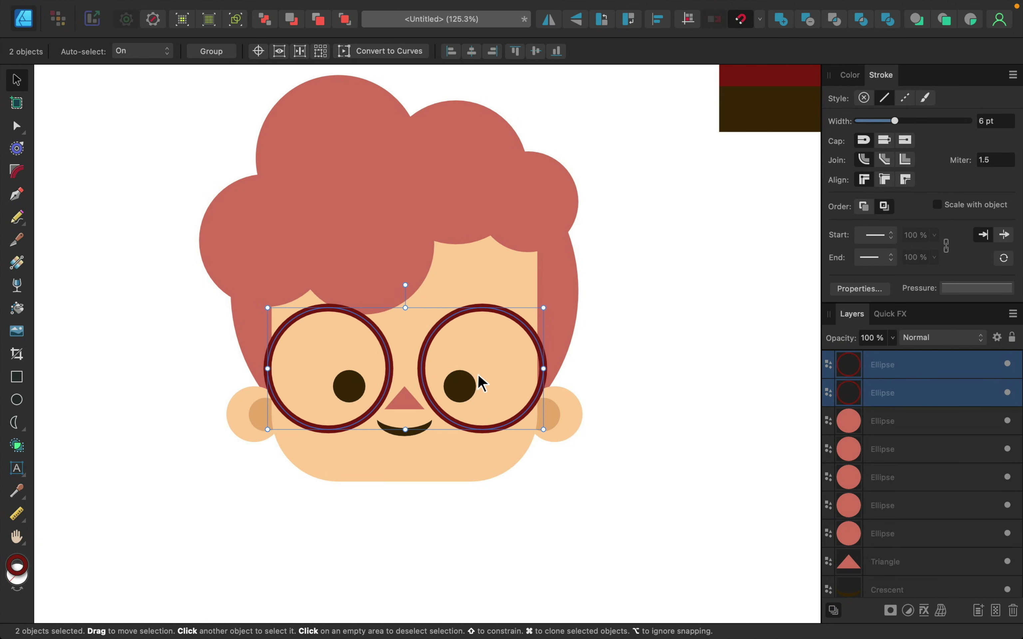
{"action": "left_click_drag", "start_coordinate": [476, 376], "coordinate": [478, 374]}
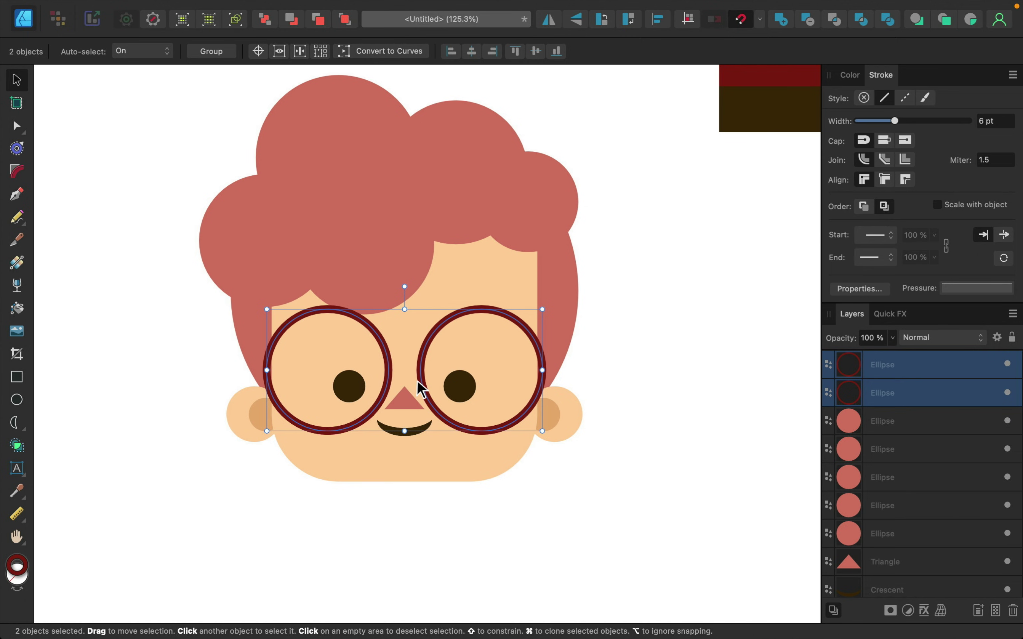
Draw a small crescent beside the left ear and give it a dark-red 841D0E fill with no stroke.
{"action": "left_click", "coordinate": [18, 423]}
{"action": "left_click_drag", "start_coordinate": [155, 416], "coordinate": [176, 455]}
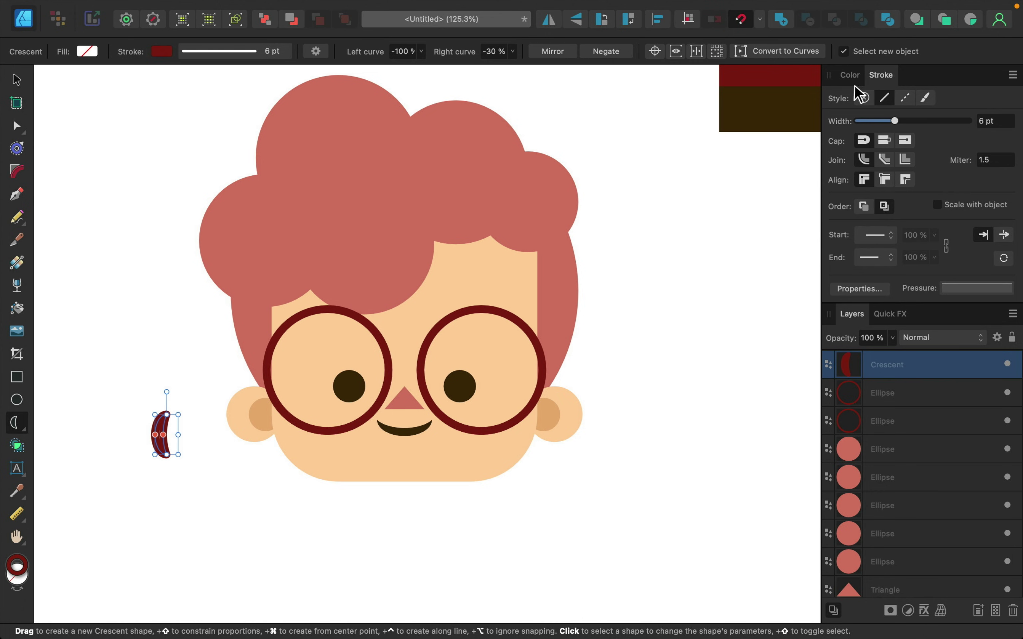
{"action": "left_click", "coordinate": [852, 77]}
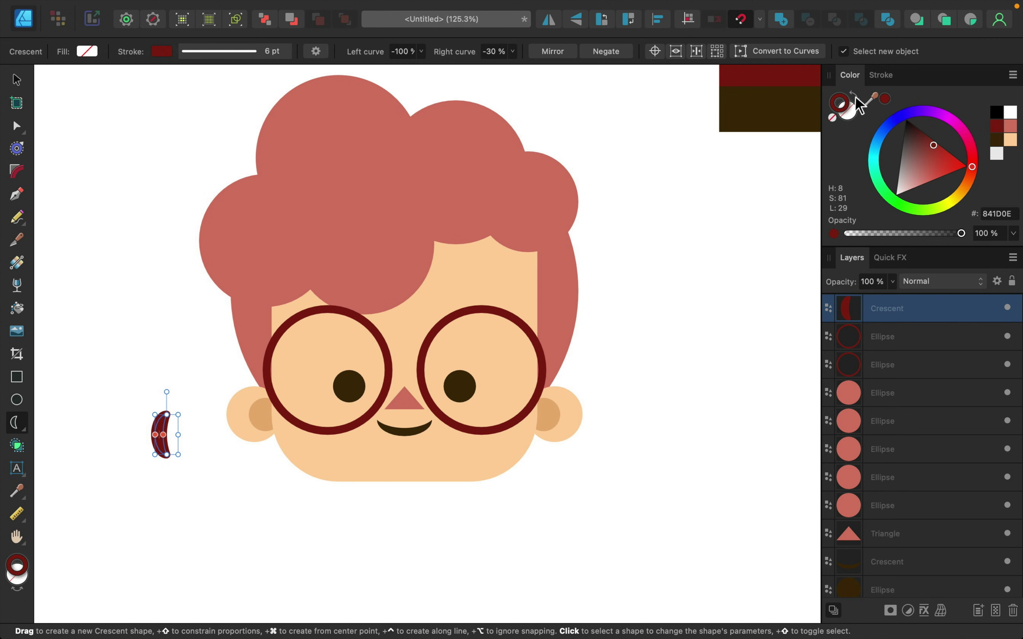
{"action": "left_click", "coordinate": [855, 97]}
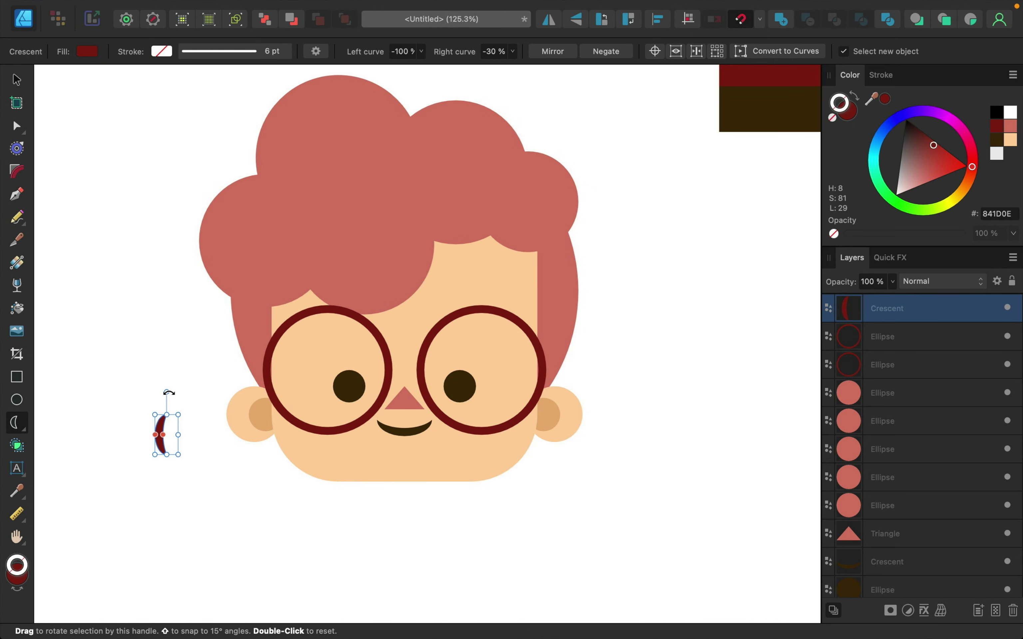
Rotate the crescent to arch upward and place it between the two rings above the nose as the glasses' bridge.
{"action": "left_click_drag", "start_coordinate": [169, 392], "coordinate": [415, 376]}
{"action": "scroll", "coordinate": [416, 376], "scroll_direction": "up", "scroll_amount": 5}
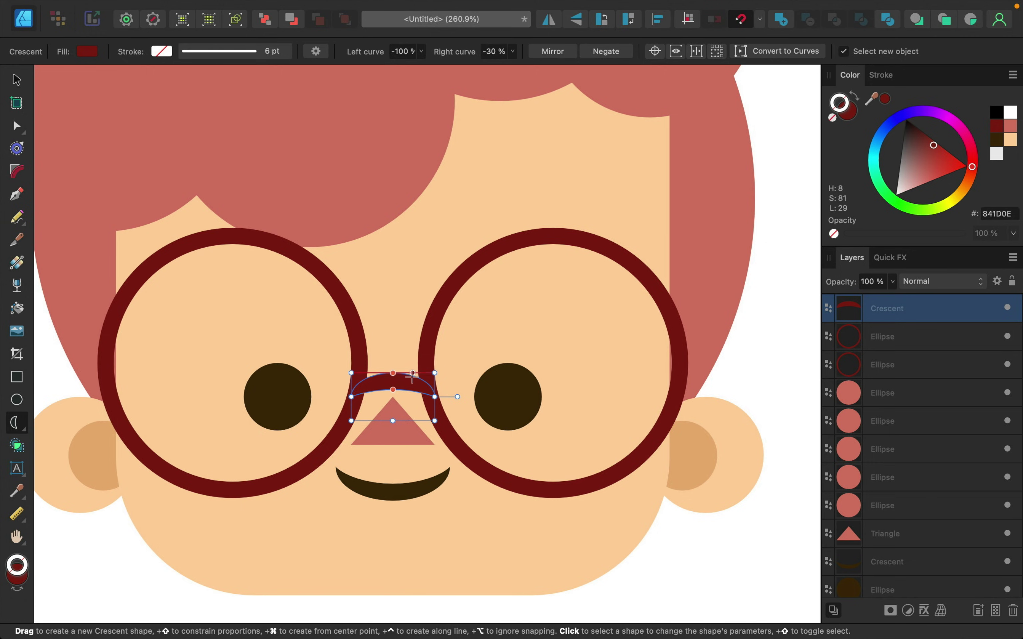
{"action": "key", "text": "super+0"}
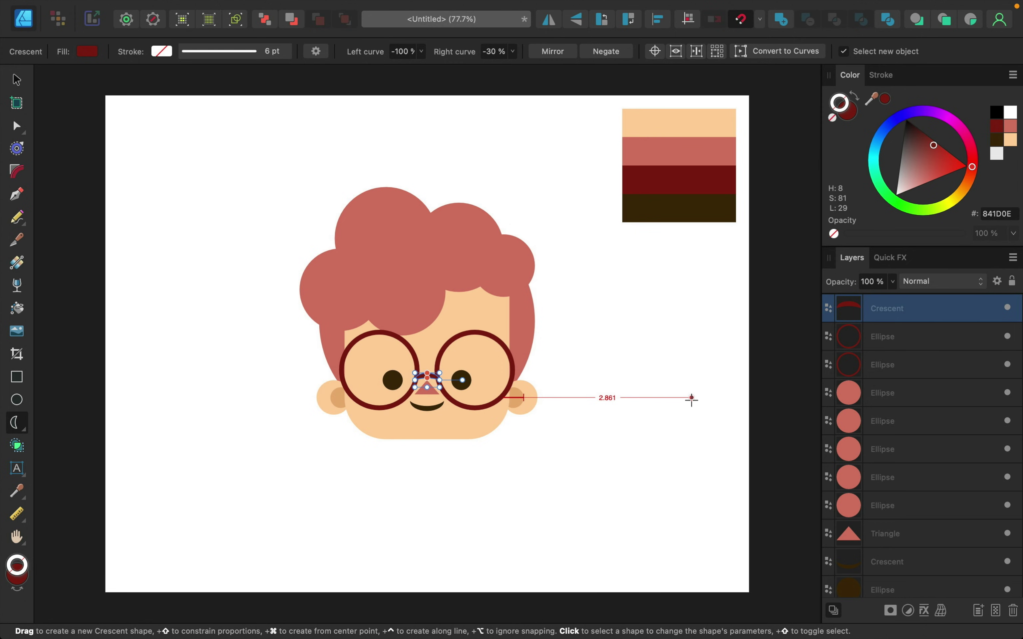
Fill both glasses rings with white, FFFFFF, and lower their layer opacity to 45%.
{"action": "left_click", "coordinate": [883, 343]}
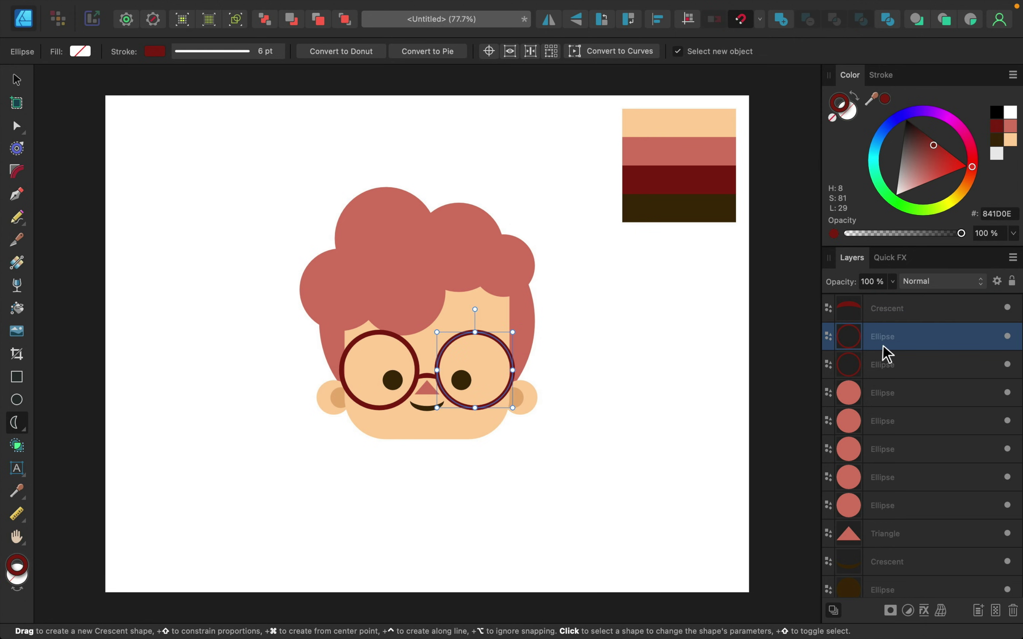
{"action": "left_click", "coordinate": [886, 371], "text": "shift"}
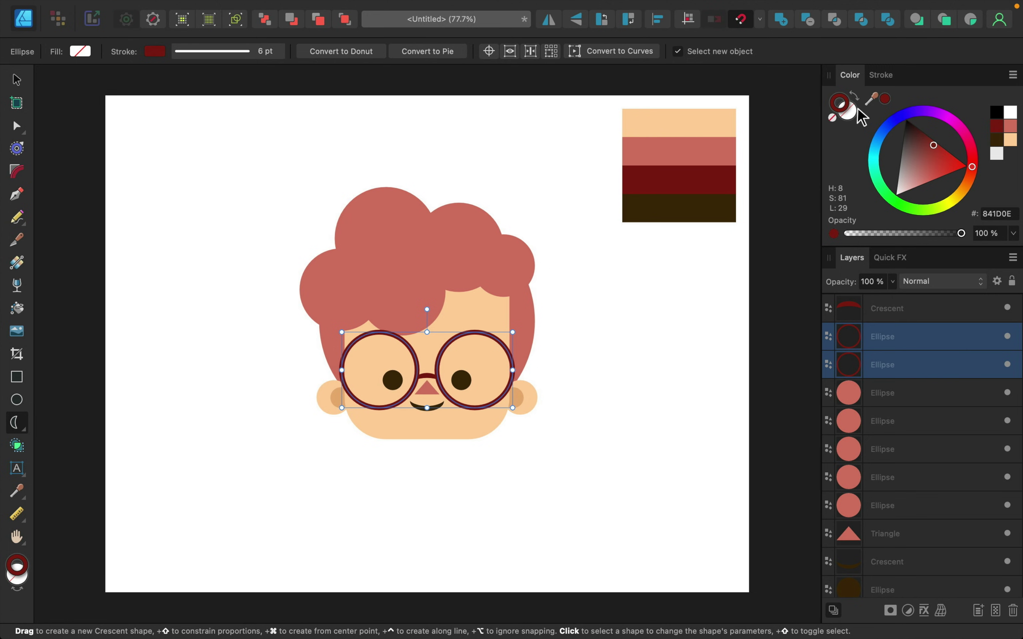
{"action": "left_click", "coordinate": [847, 111]}
{"action": "left_click_drag", "start_coordinate": [925, 167], "coordinate": [879, 199]}
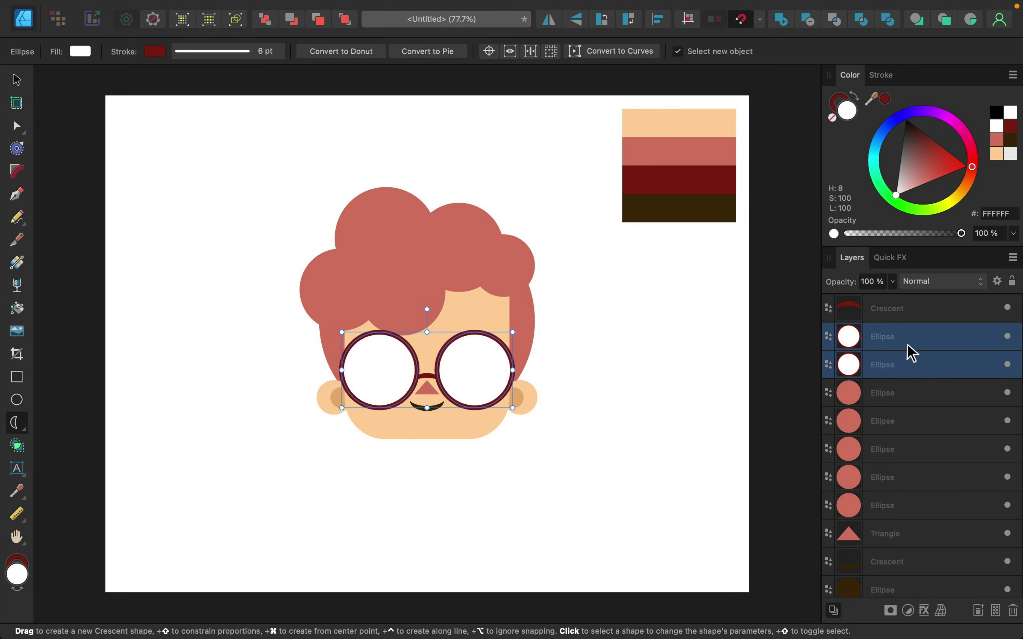
{"action": "left_click", "coordinate": [892, 282]}
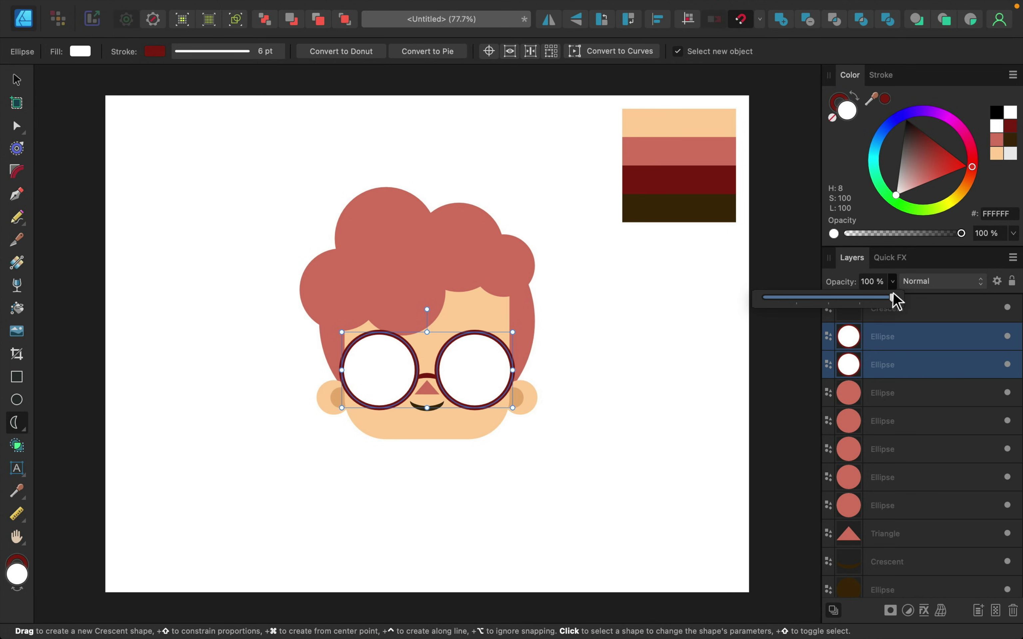
{"action": "left_click_drag", "start_coordinate": [892, 298], "coordinate": [822, 310]}
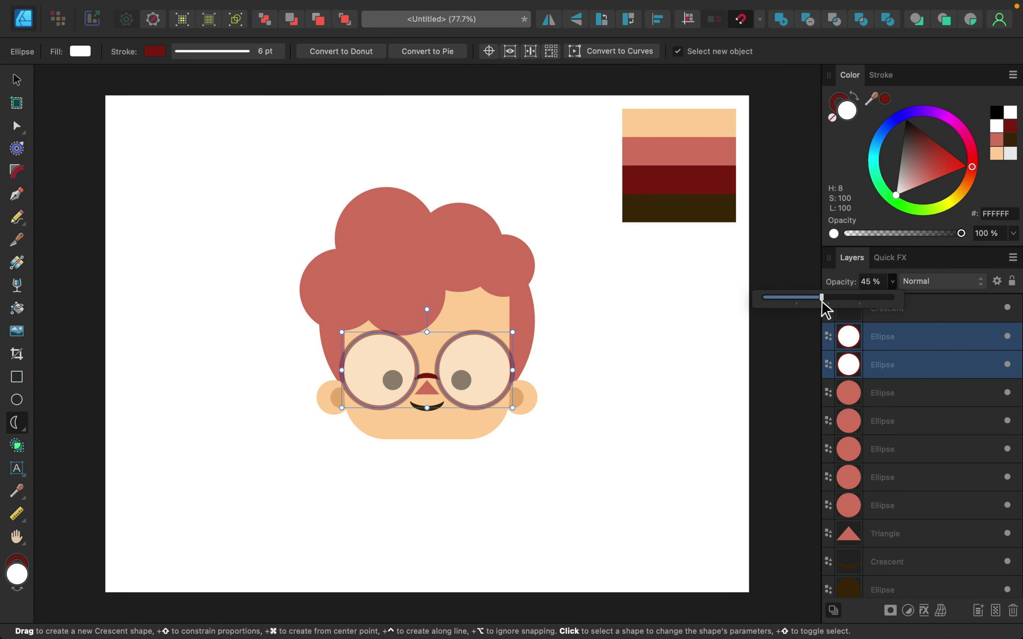
Restore both glasses rings to 100% layer opacity and lower only their white fill's opacity to 40%.
{"action": "scroll", "coordinate": [519, 345], "scroll_direction": "up", "scroll_amount": 5}
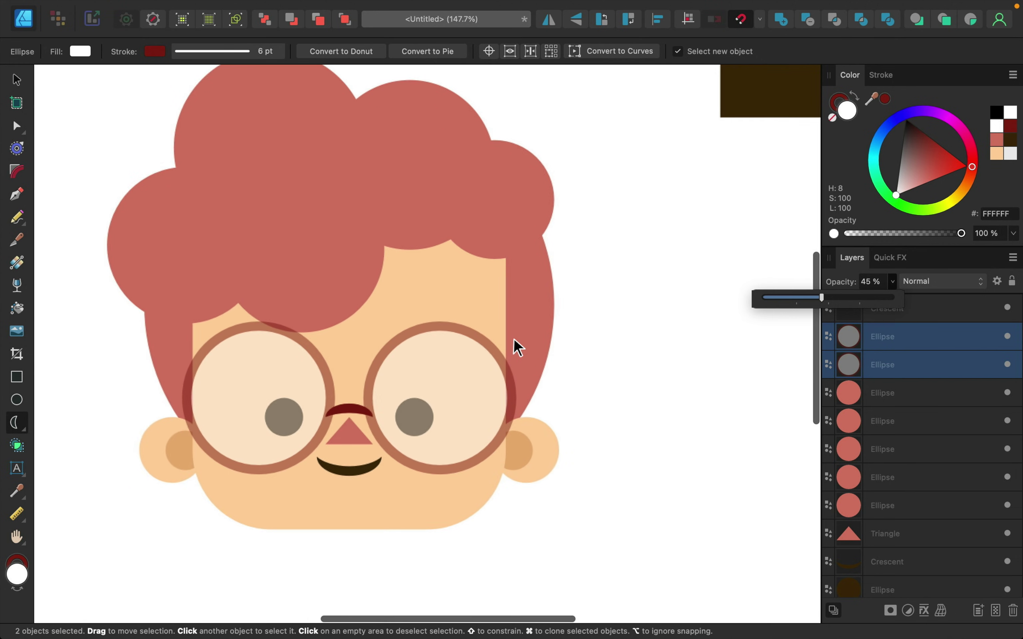
{"action": "scroll", "coordinate": [519, 346], "scroll_direction": "down", "scroll_amount": 4}
{"action": "scroll", "coordinate": [519, 347], "scroll_direction": "down", "scroll_amount": 2}
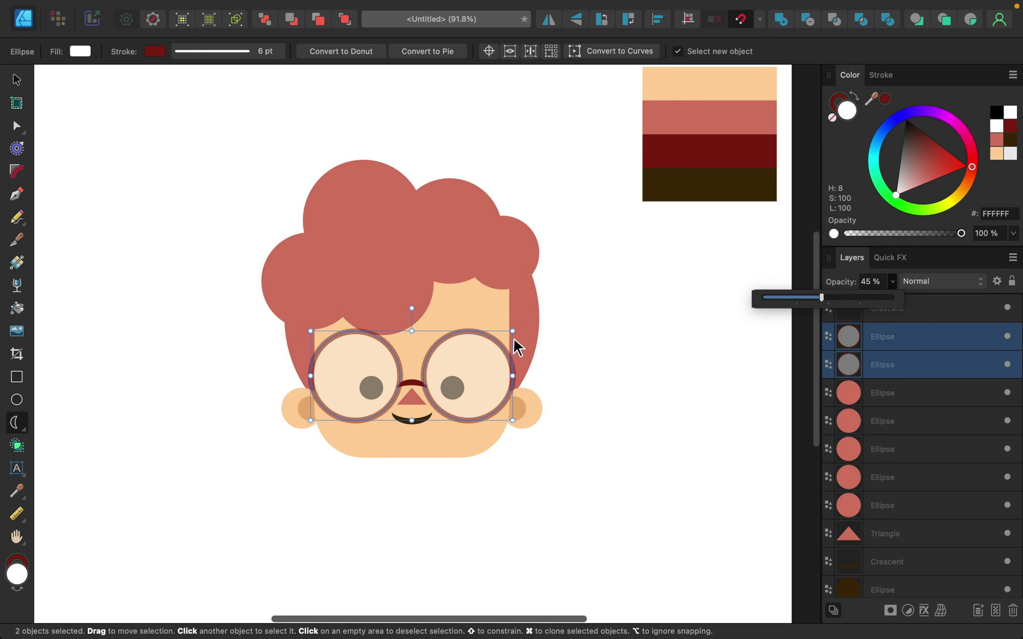
{"action": "left_click_drag", "start_coordinate": [825, 302], "coordinate": [929, 303]}
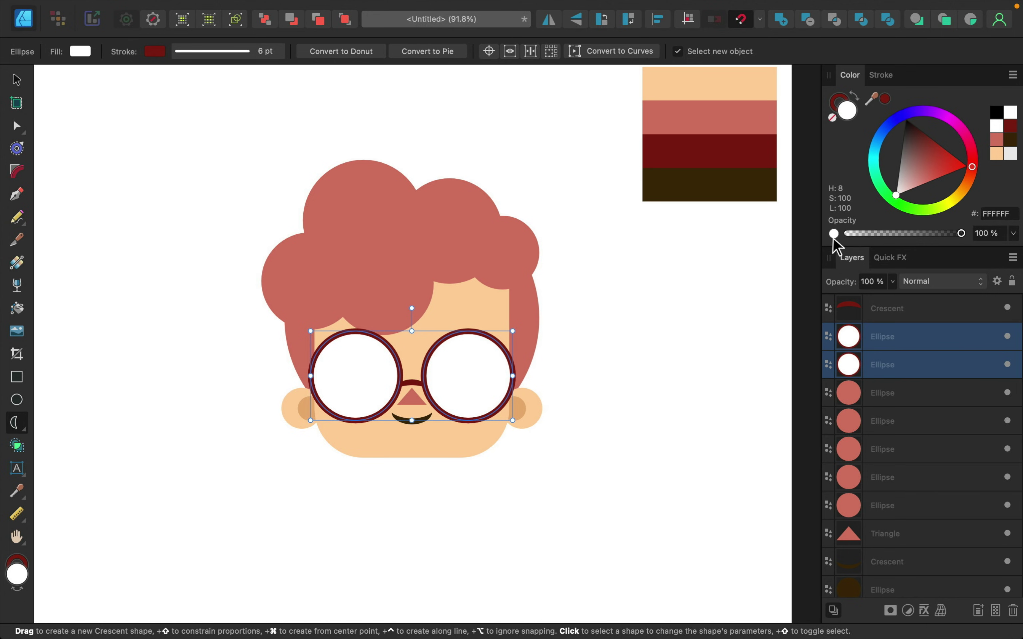
{"action": "left_click_drag", "start_coordinate": [960, 233], "coordinate": [893, 232]}
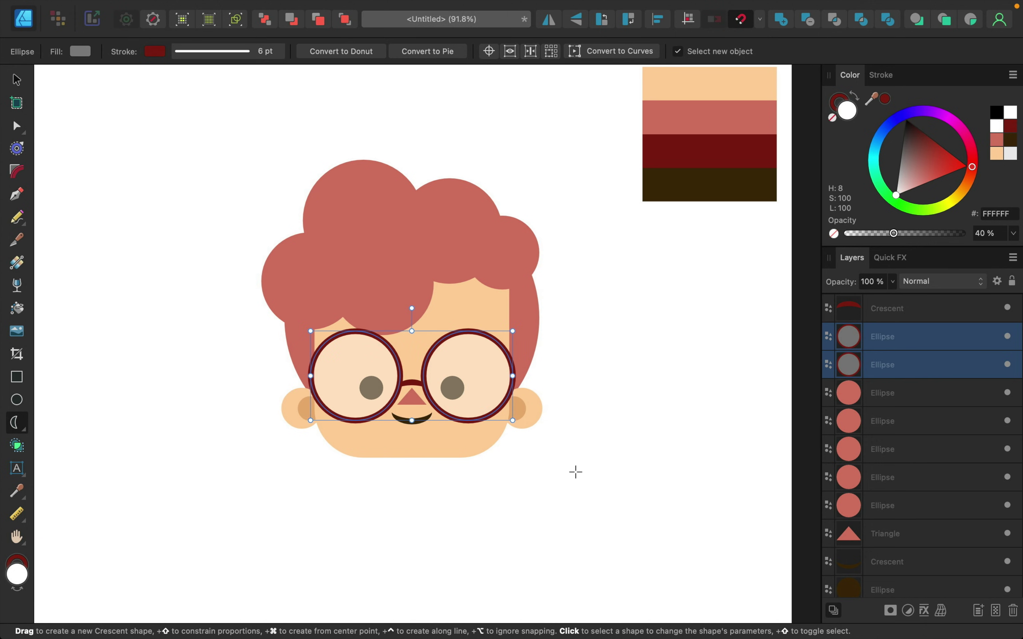
Bring both dark eye circles to the front of the layer stack, above the glasses.
{"action": "scroll", "coordinate": [576, 473], "scroll_direction": "down", "scroll_amount": 2}
{"action": "scroll", "coordinate": [576, 473], "scroll_direction": "left", "scroll_amount": 2}
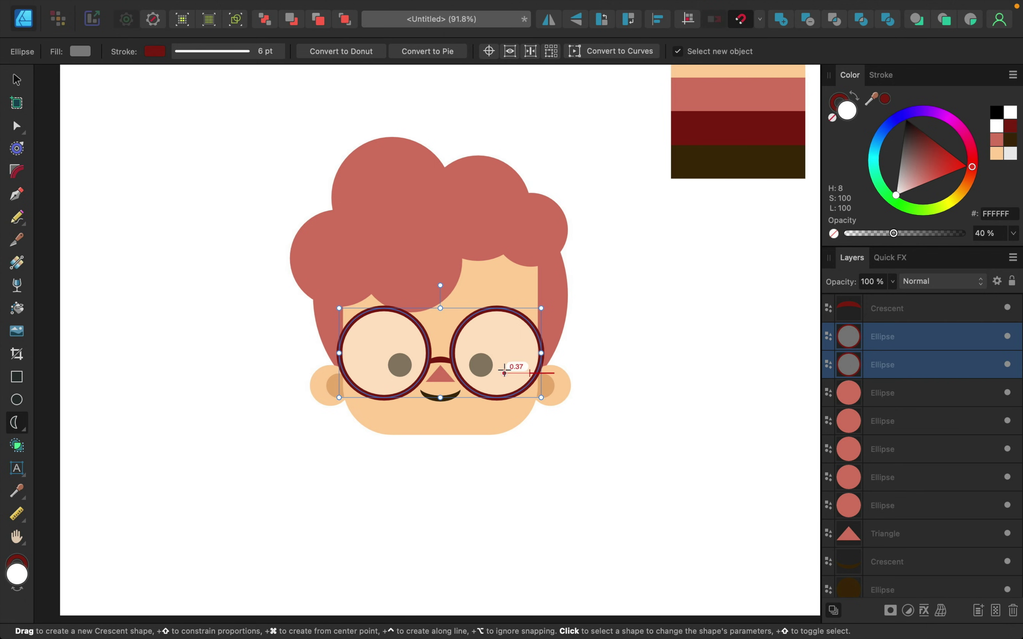
{"action": "scroll", "coordinate": [902, 430], "scroll_direction": "down", "scroll_amount": 5}
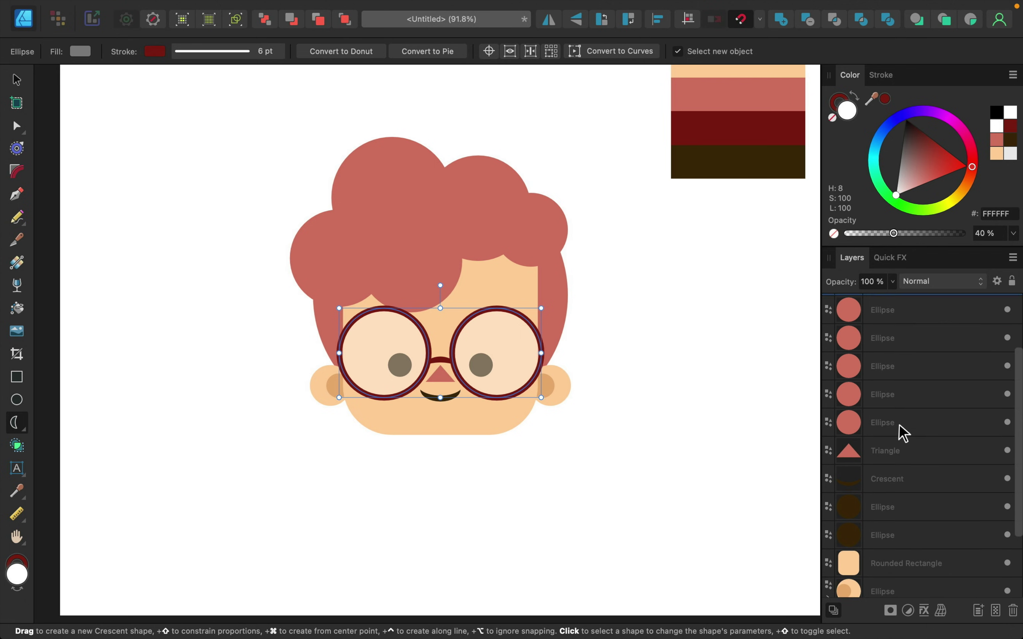
{"action": "left_click", "coordinate": [893, 482]}
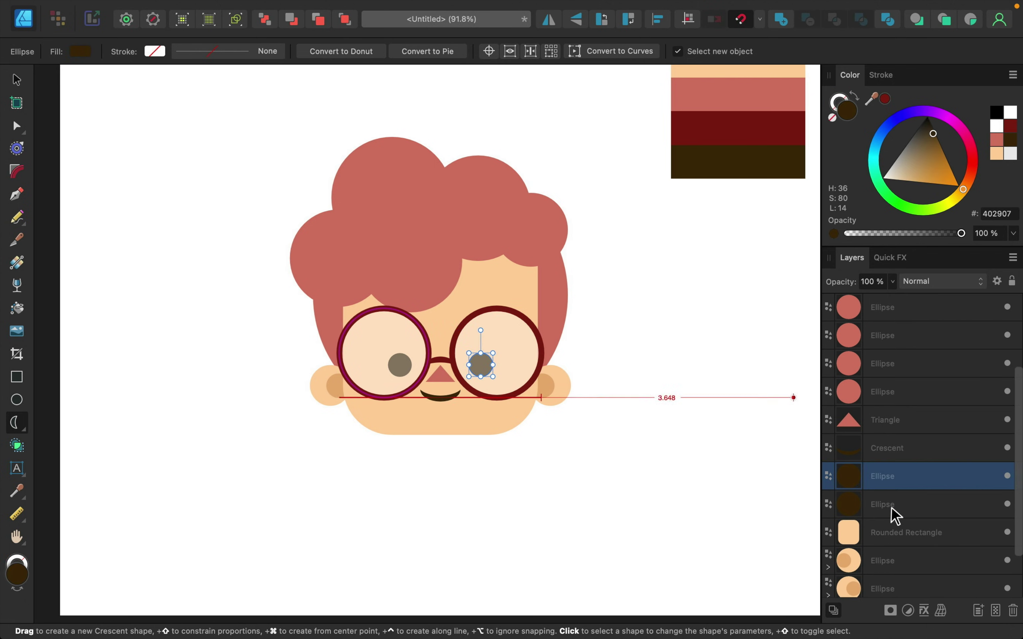
{"action": "left_click", "coordinate": [891, 510], "text": "shift"}
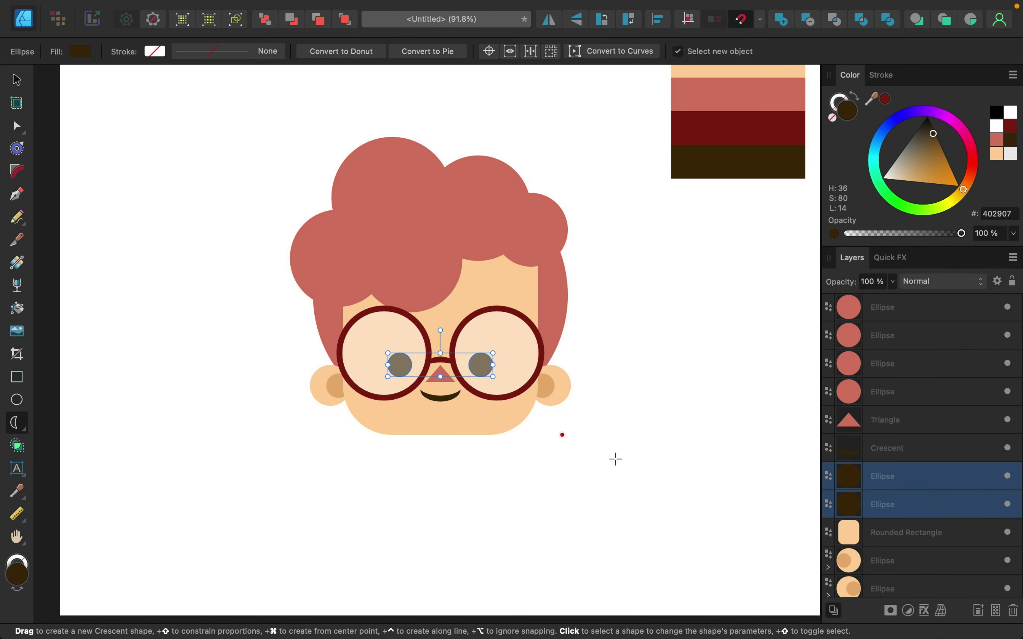
{"action": "left_click_drag", "start_coordinate": [892, 489], "coordinate": [910, 310]}
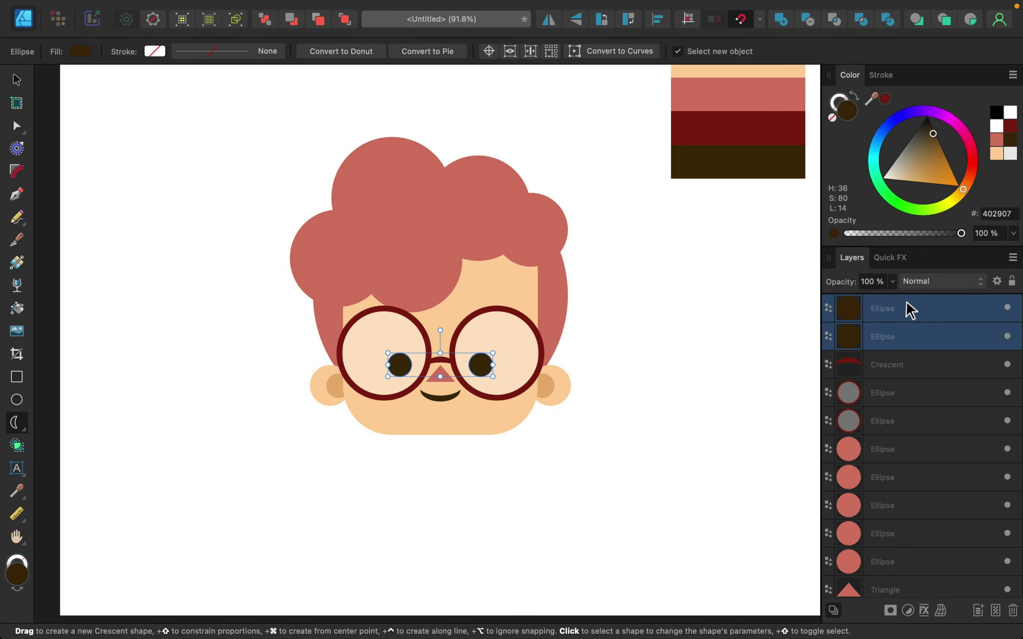
{"action": "left_click", "coordinate": [589, 456]}
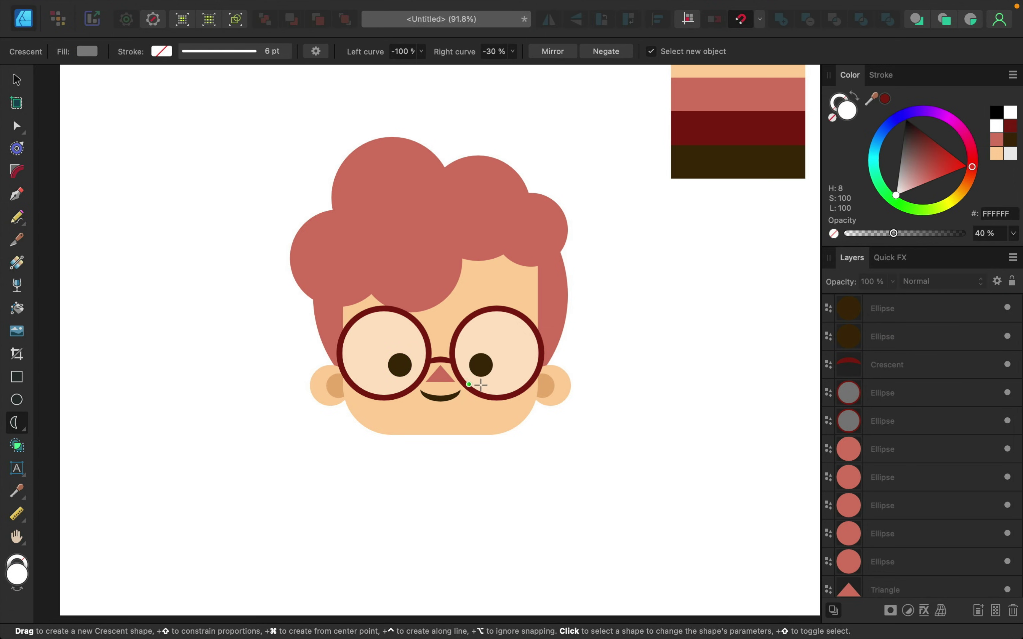
Move the five curly hair circles together straight up a little to expose more of the forehead.
{"action": "left_click", "coordinate": [19, 84]}
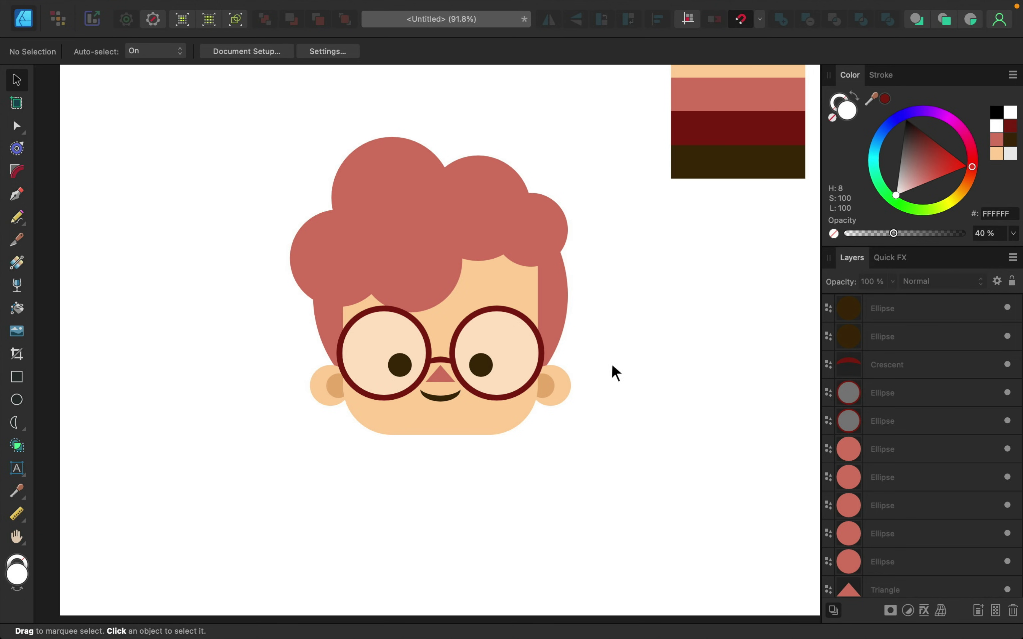
{"action": "left_click", "coordinate": [896, 451]}
{"action": "scroll", "coordinate": [891, 456], "scroll_direction": "down", "scroll_amount": 3}
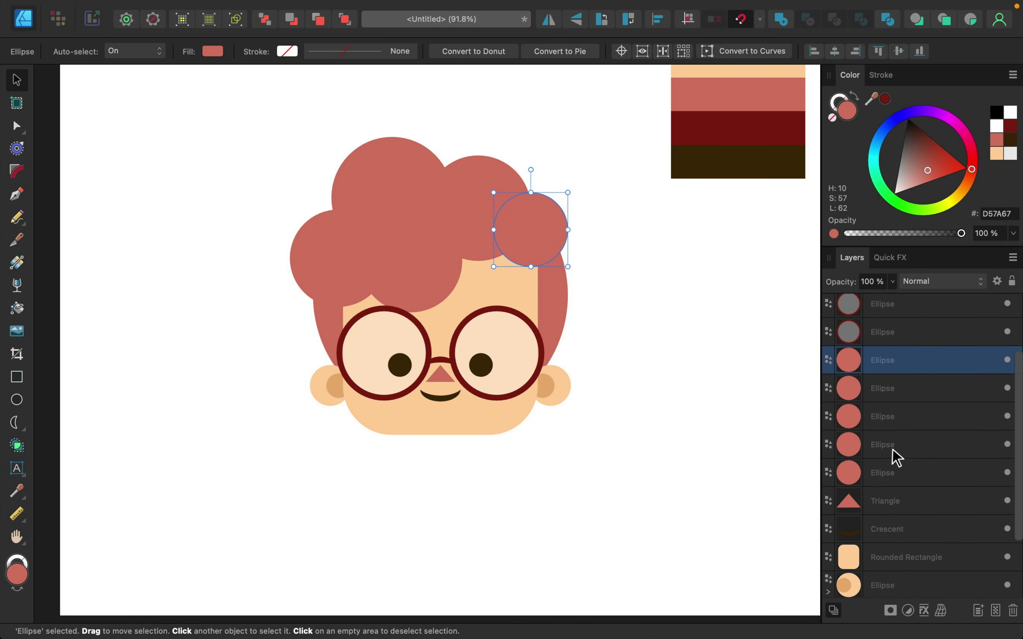
{"action": "left_click", "coordinate": [893, 481], "text": "shift"}
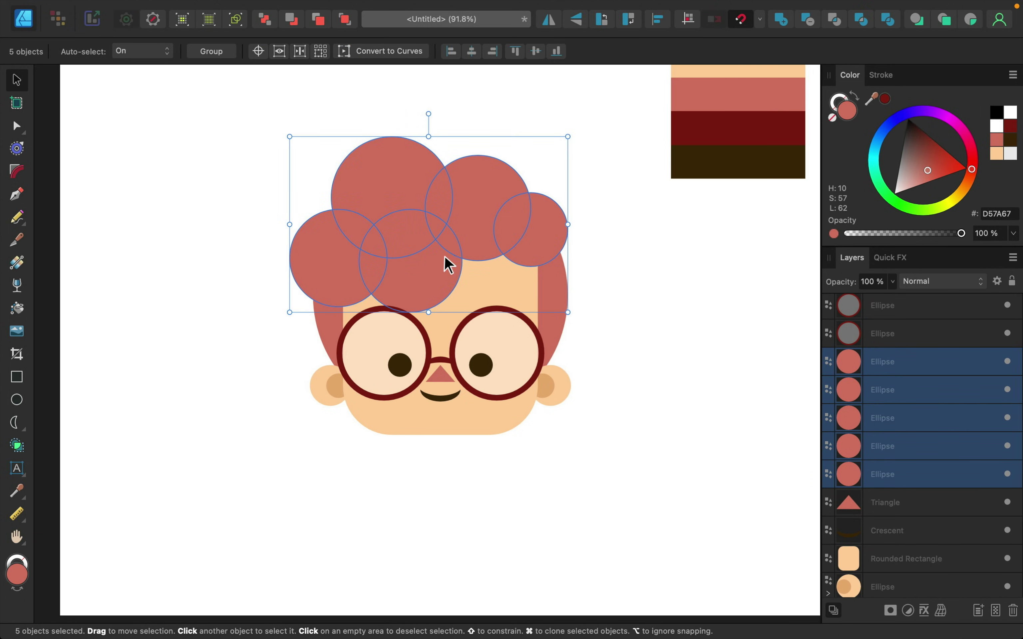
{"action": "left_click_drag", "start_coordinate": [449, 265], "coordinate": [448, 253]}
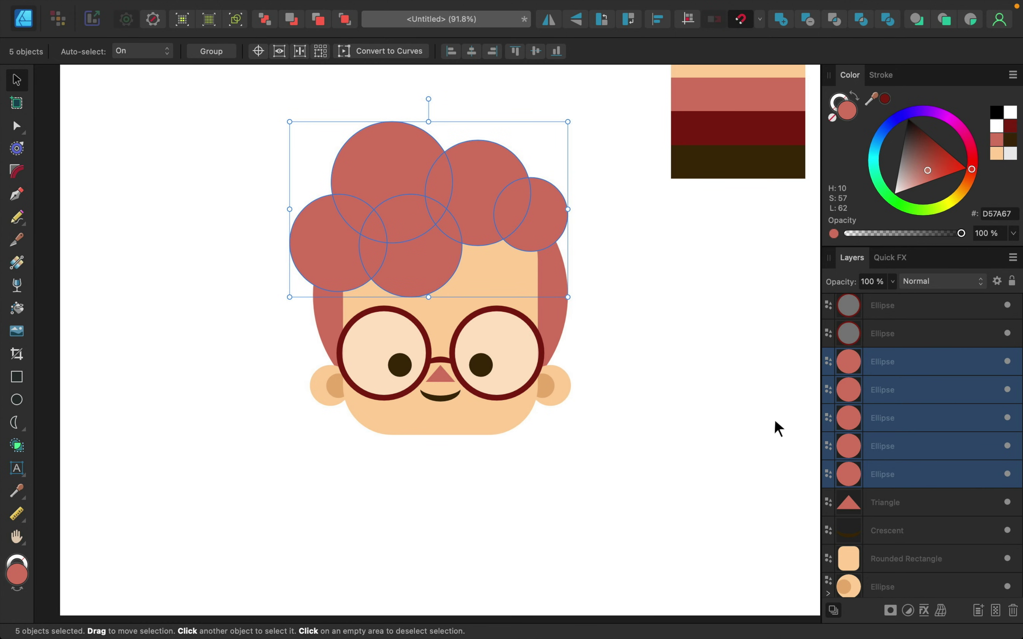
{"action": "left_click", "coordinate": [711, 422]}
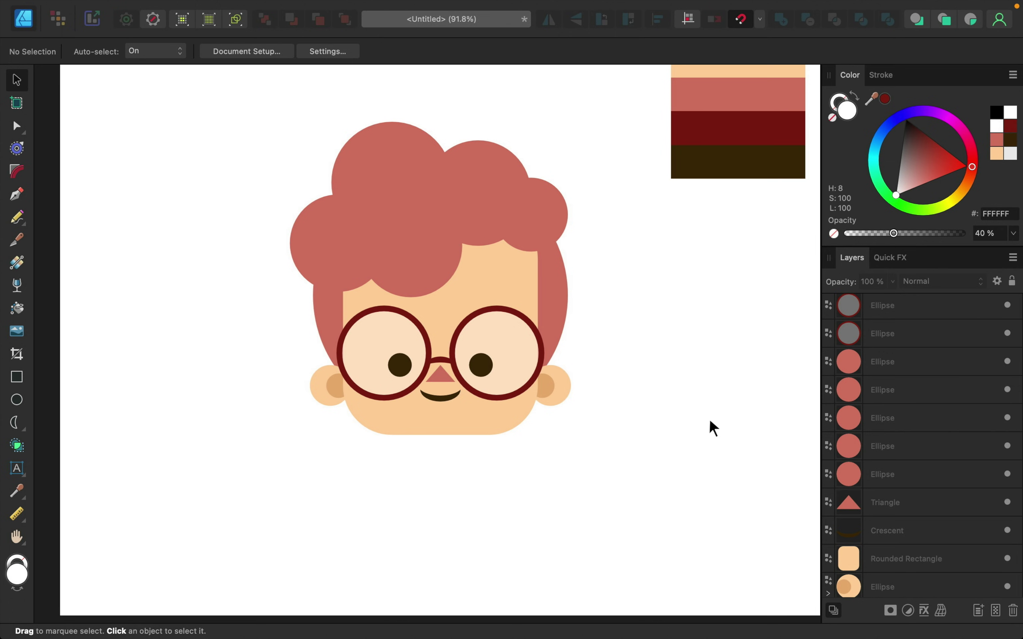
Duplicate the rounded-rectangle face twice and nudge the uppermost copy slightly up and to the right.
{"action": "scroll", "coordinate": [877, 514], "scroll_direction": "down", "scroll_amount": 3}
{"action": "left_click", "coordinate": [879, 496]}
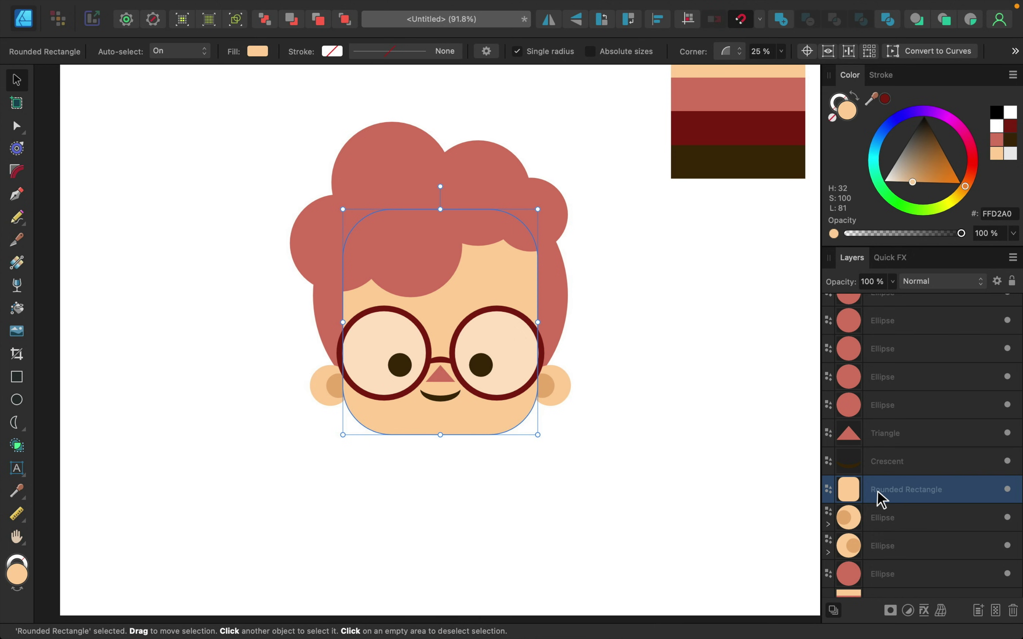
{"action": "key", "text": "super+j"}
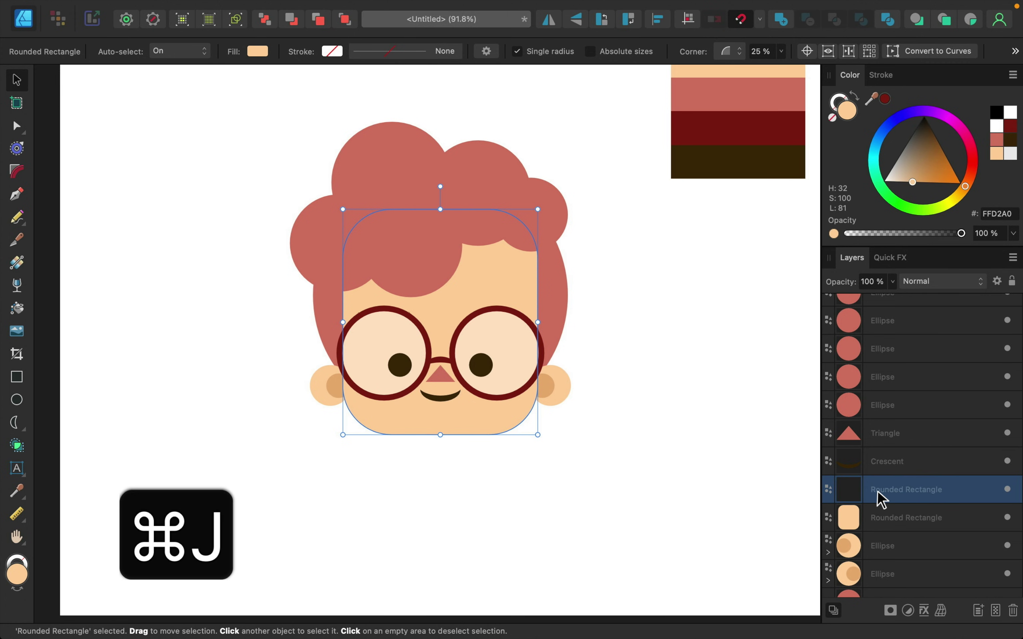
{"action": "key", "text": "super+j"}
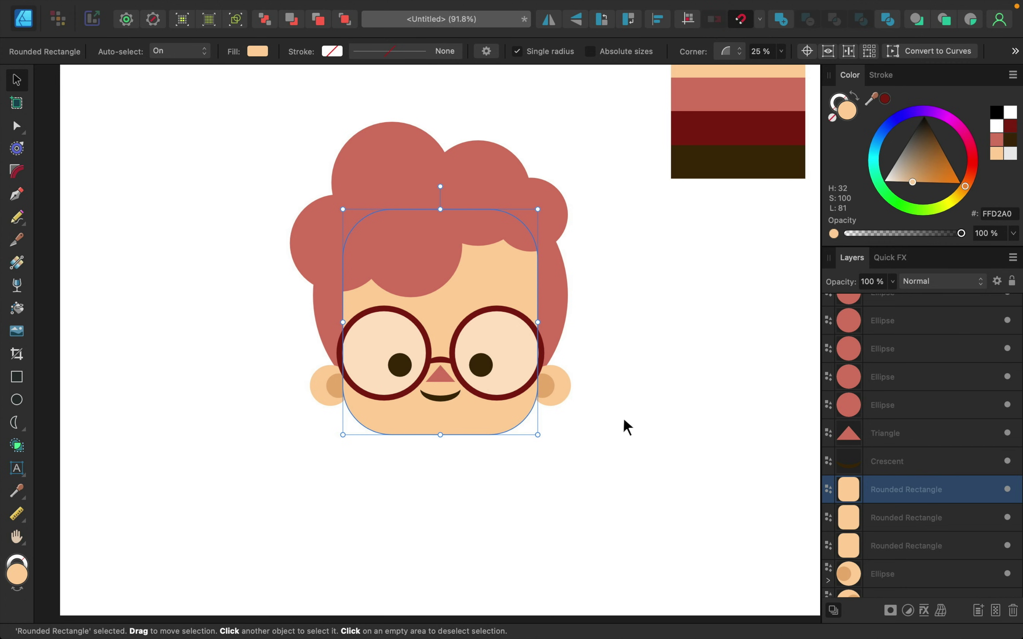
{"action": "key", "text": "shift+Up"}
{"action": "key", "text": "shift+Up"}
{"action": "key", "text": "shift+Up"}
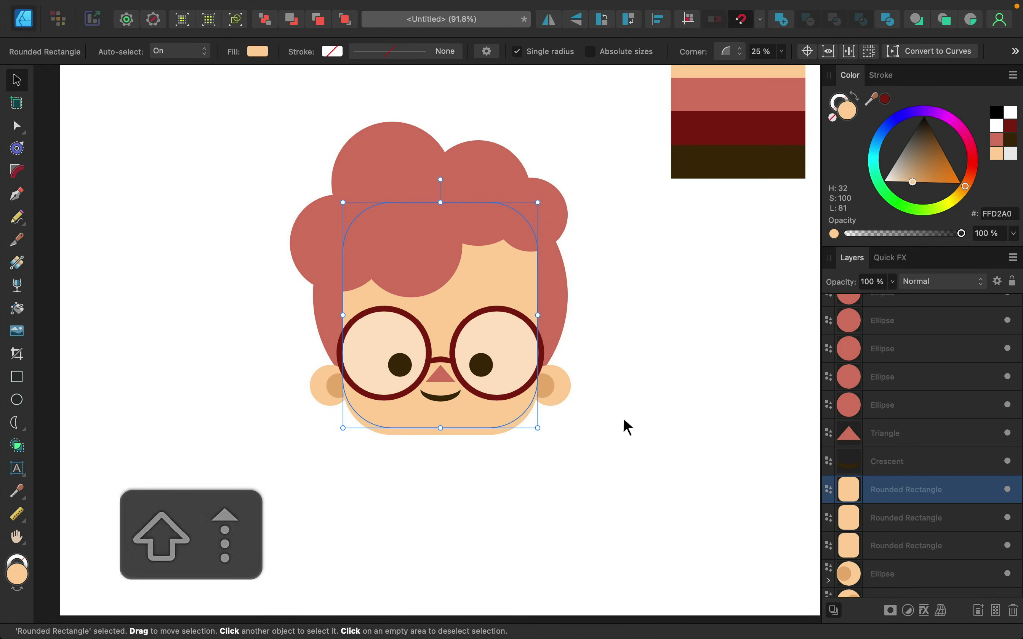
{"action": "key", "text": "shift+Right"}
{"action": "key", "text": "shift+Right"}
{"action": "key", "text": "shift+Right"}
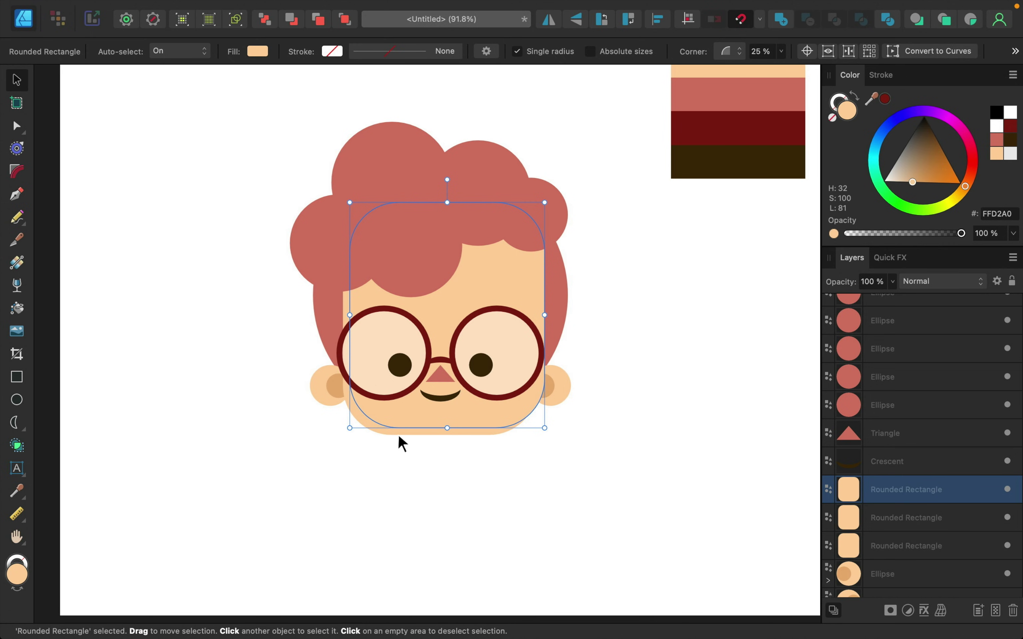
Fill both face copies with the darker skin tone E9B276 and subtract the offset copy to form an edge shadow.
{"action": "left_click", "coordinate": [895, 521], "text": "shift"}
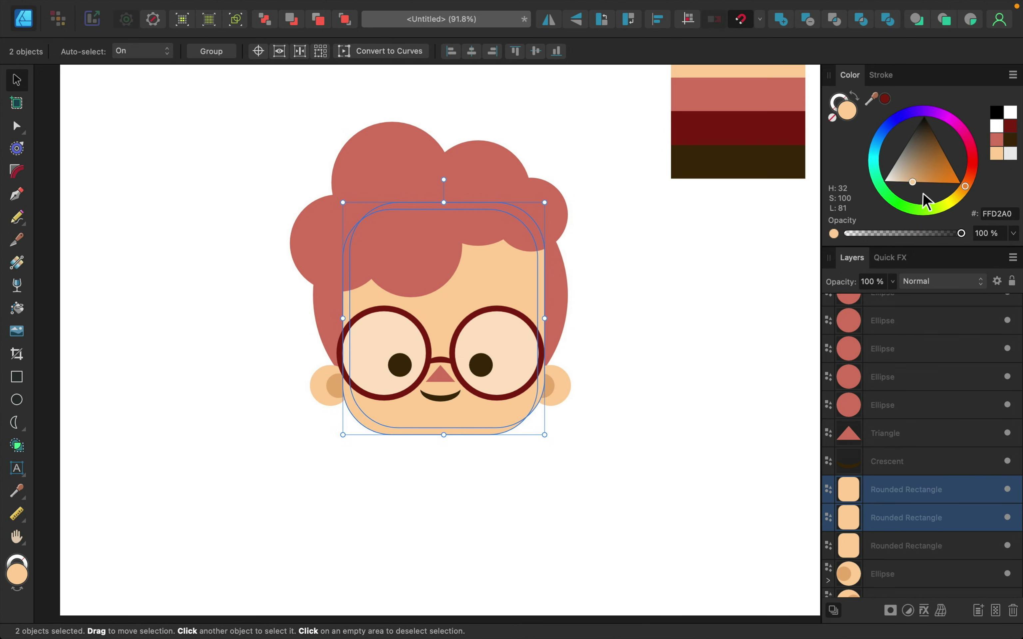
{"action": "left_click_drag", "start_coordinate": [914, 182], "coordinate": [920, 180]}
{"action": "left_click_drag", "start_coordinate": [871, 100], "coordinate": [557, 392]}
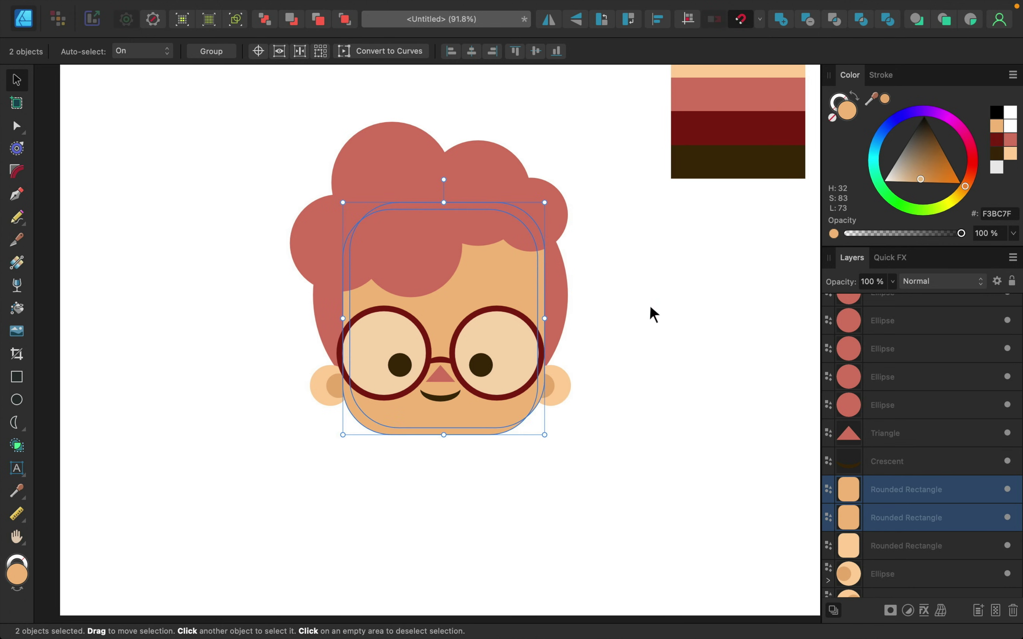
{"action": "left_click", "coordinate": [886, 99]}
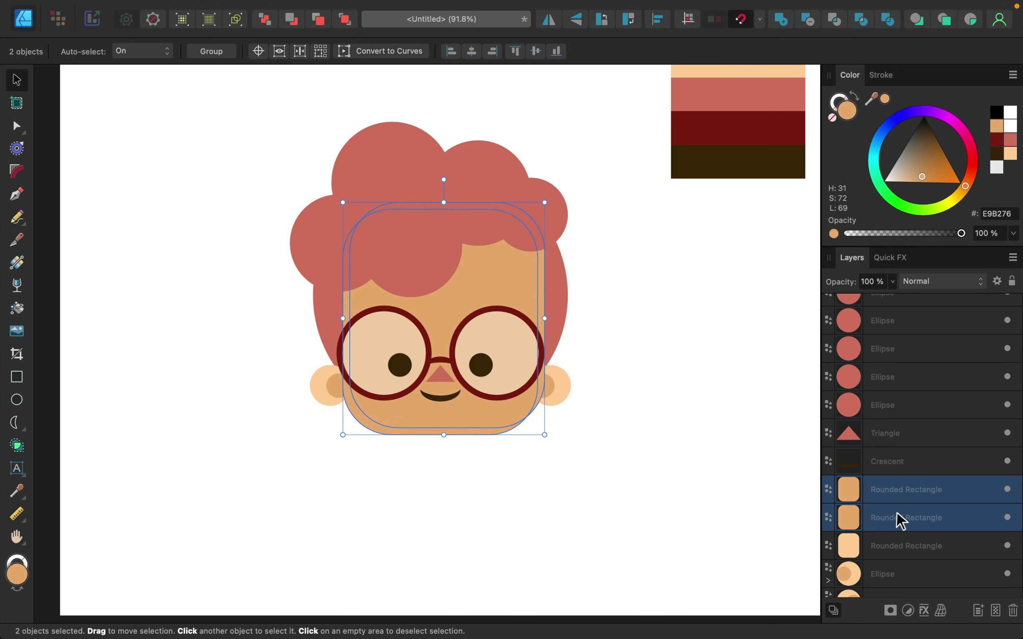
{"action": "left_click", "coordinate": [809, 20]}
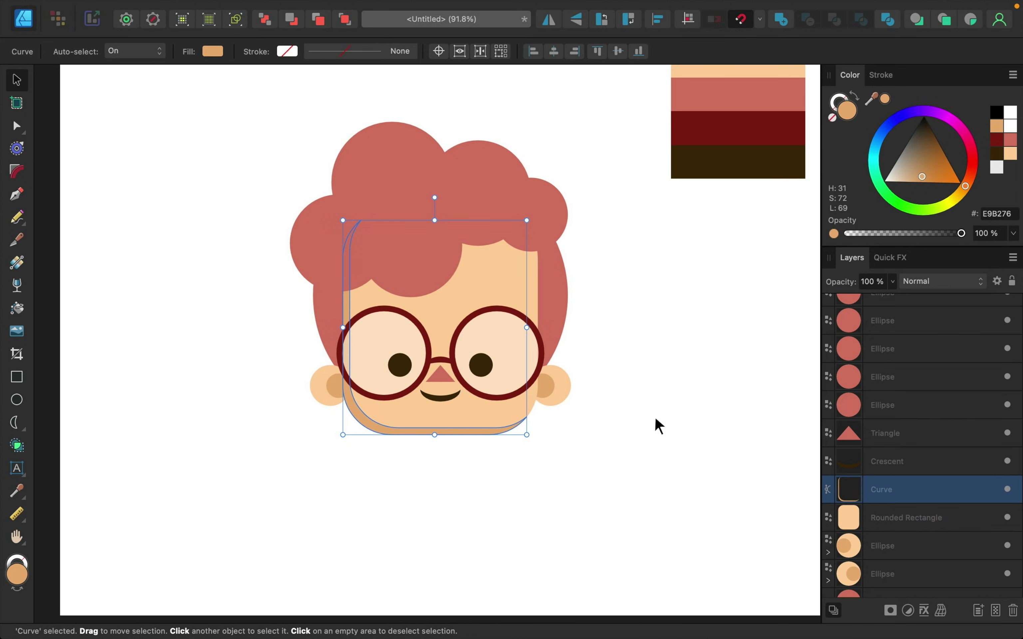
Toggle the face shadow's visibility repeatedly to compare the face with and without it.
{"action": "left_click", "coordinate": [922, 520]}
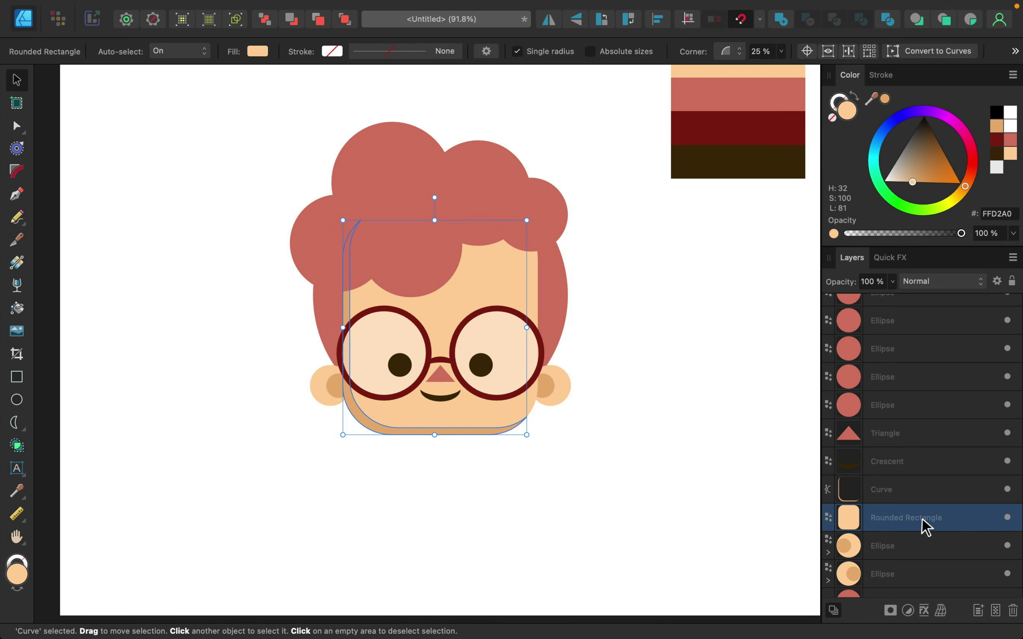
{"action": "left_click", "coordinate": [1008, 489]}
{"action": "left_click", "coordinate": [1007, 489]}
{"action": "left_click", "coordinate": [1007, 490]}
{"action": "left_click", "coordinate": [1007, 489]}
{"action": "left_click", "coordinate": [1007, 489]}
{"action": "left_click", "coordinate": [1007, 489]}
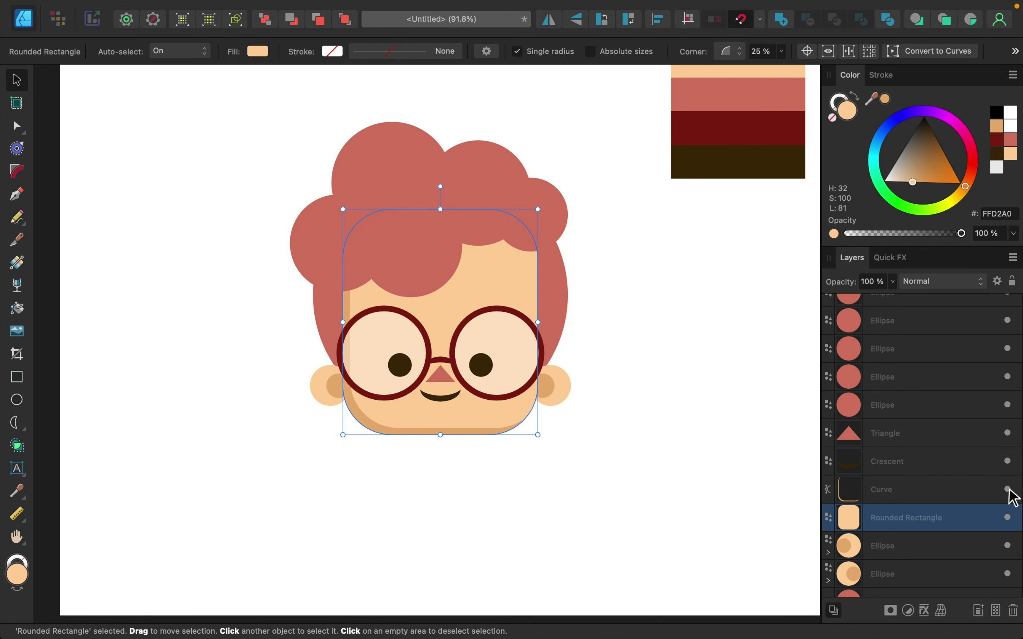
Merge the five hair circles into a single shape with the Add operation.
{"action": "left_click", "coordinate": [913, 406]}
{"action": "scroll", "coordinate": [914, 403], "scroll_direction": "up", "scroll_amount": 3}
{"action": "left_click", "coordinate": [913, 372], "text": "shift"}
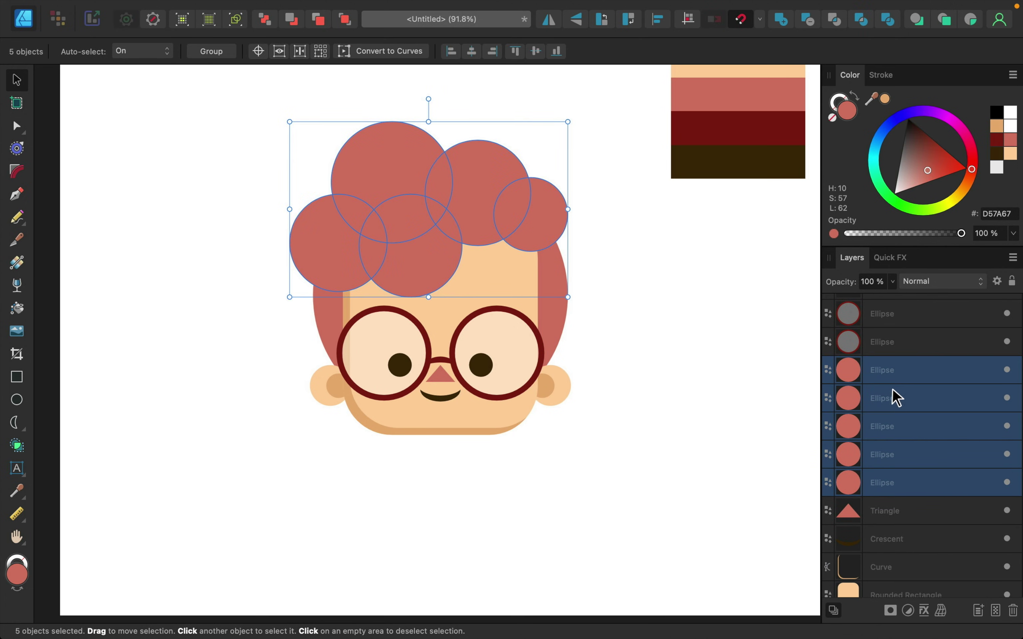
{"action": "left_click", "coordinate": [786, 22]}
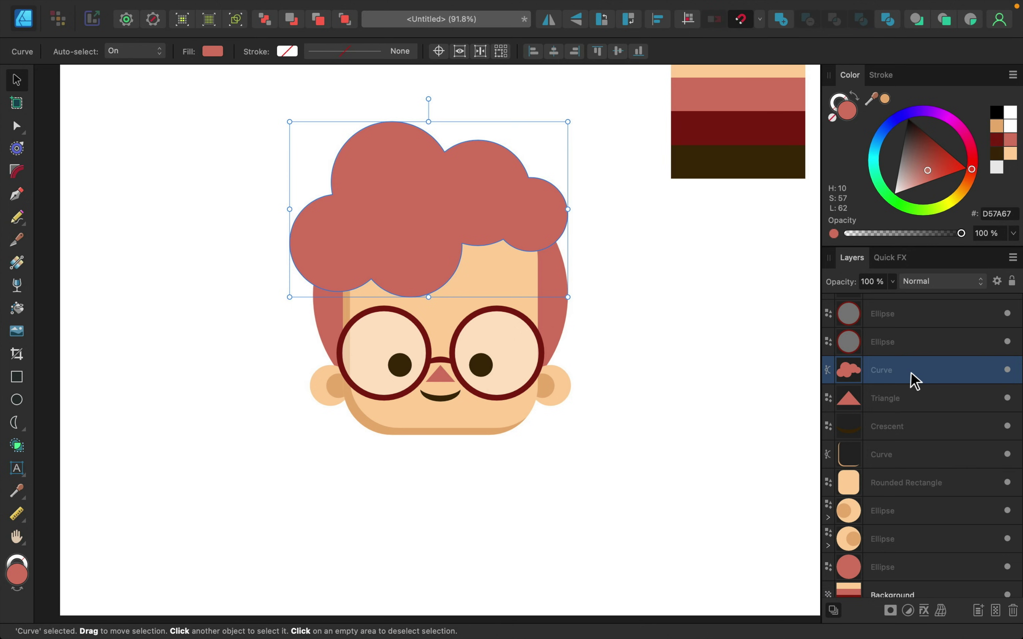
Duplicate the merged hair shape twice and nudge the uppermost copy up and slightly to the right.
{"action": "key", "text": "super+j"}
{"action": "key", "text": "super+j"}
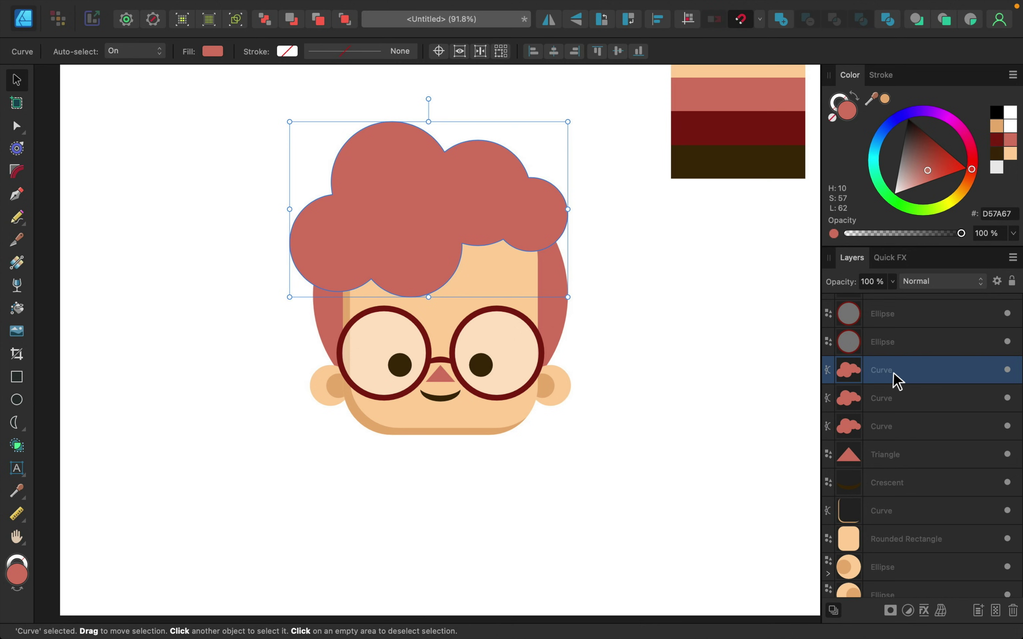
{"action": "key", "text": "shift+Up"}
{"action": "key", "text": "shift+Up"}
{"action": "key", "text": "shift+Up"}
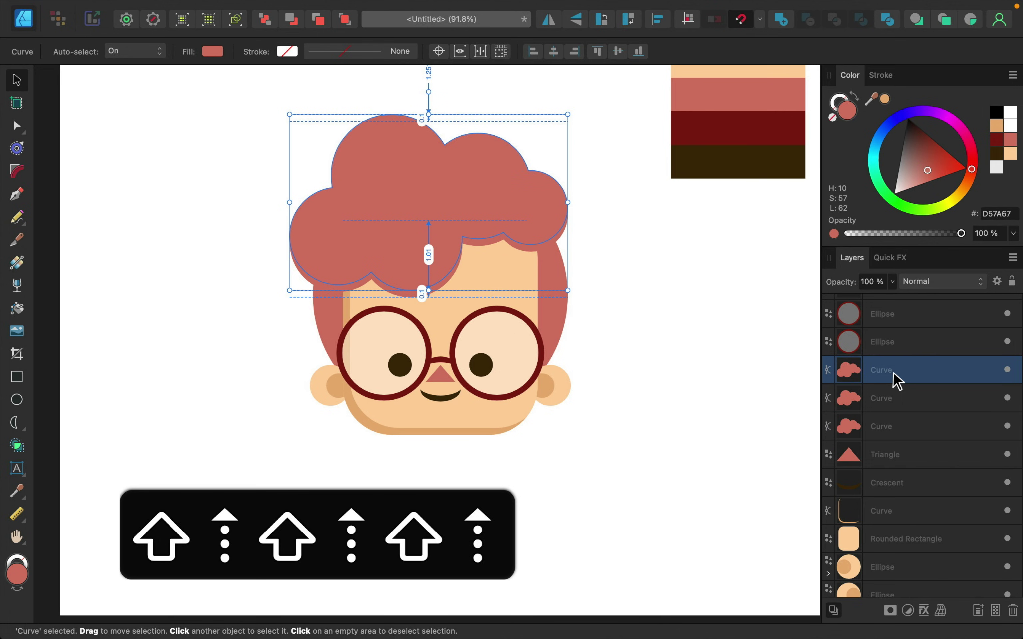
{"action": "key", "text": "shift+Right"}
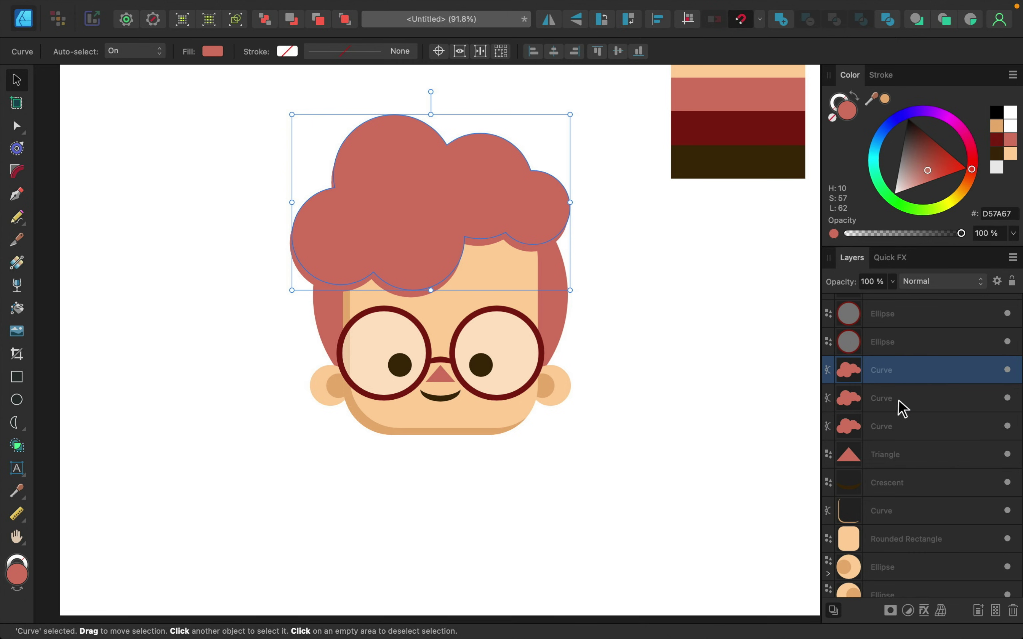
Darken both hair copies to AD5847 and subtract the offset copy to form a shadow along the curls' lower edges.
{"action": "left_click", "coordinate": [898, 400], "text": "shift"}
{"action": "left_click_drag", "start_coordinate": [927, 174], "coordinate": [927, 160]}
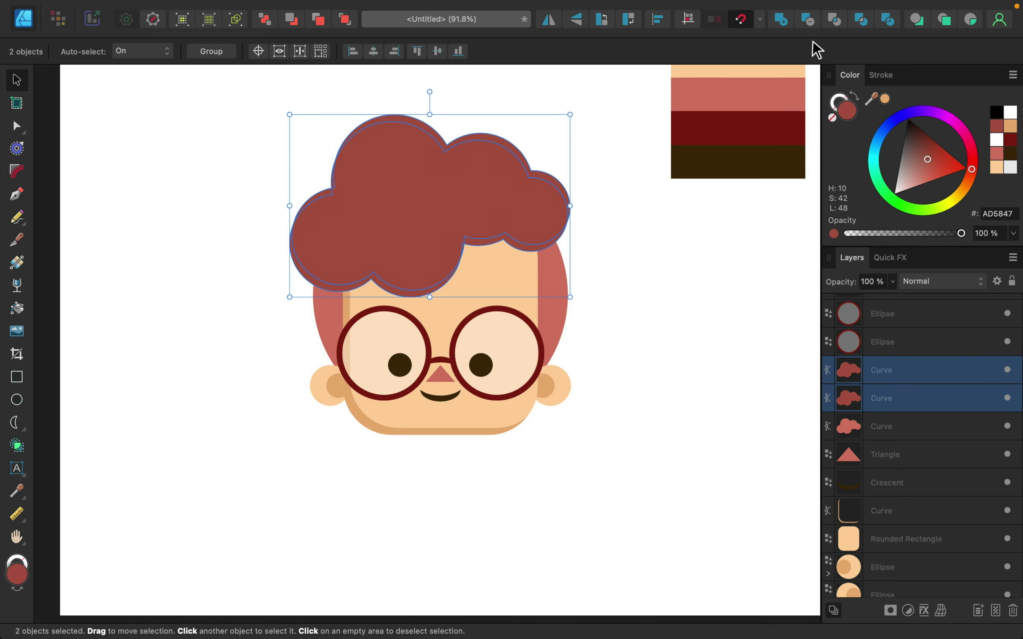
{"action": "left_click", "coordinate": [811, 23]}
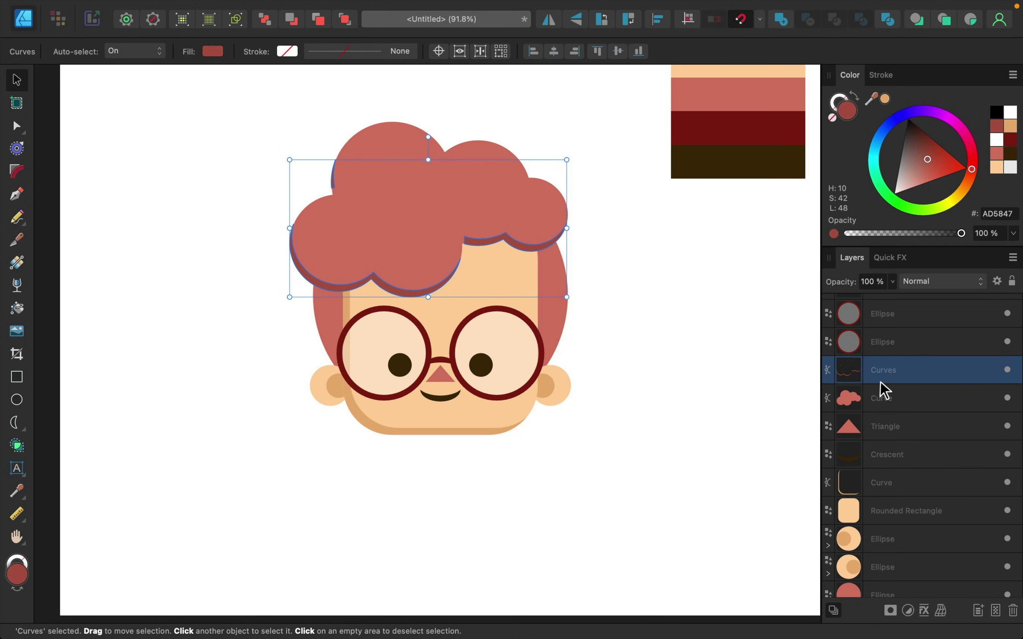
{"action": "left_click", "coordinate": [905, 406]}
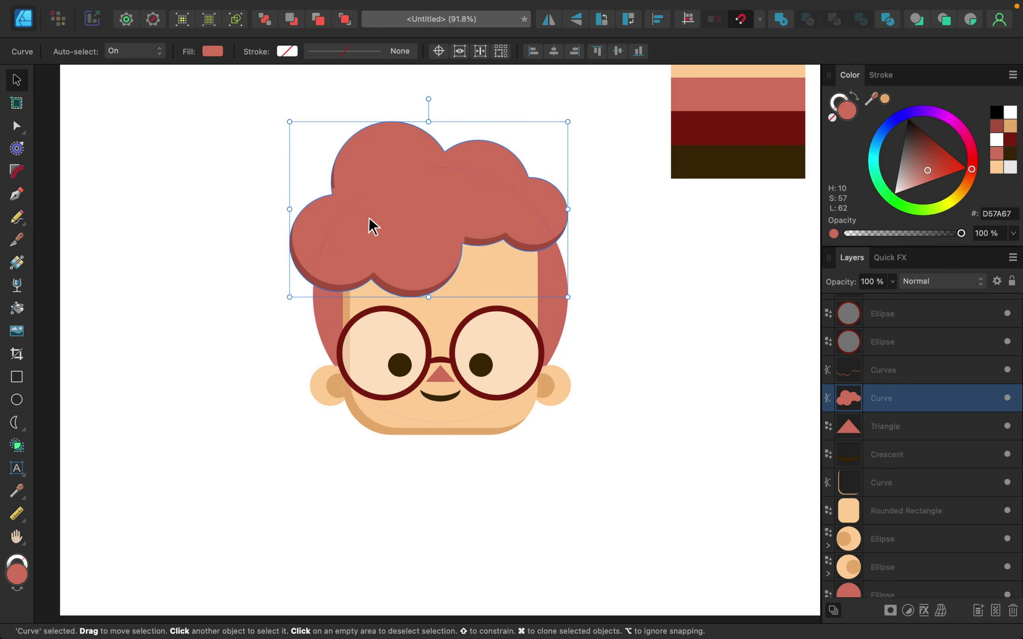
{"action": "left_click", "coordinate": [908, 379]}
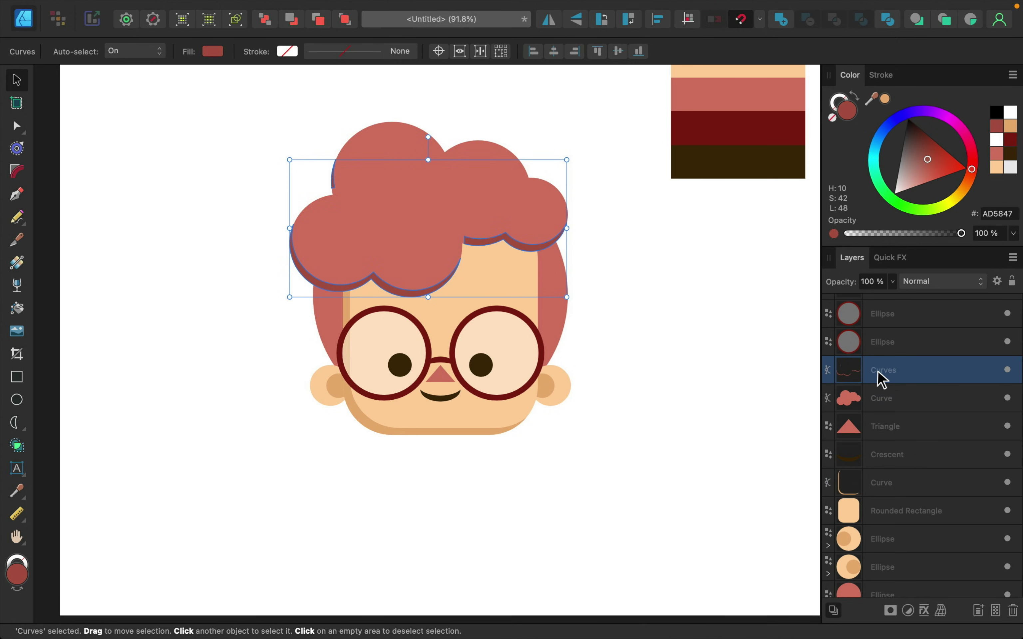
Draw a rectangle over the stray shadow sliver at the hair's upper-left edge and subtract it from the hair shadow shape.
{"action": "left_click", "coordinate": [17, 376]}
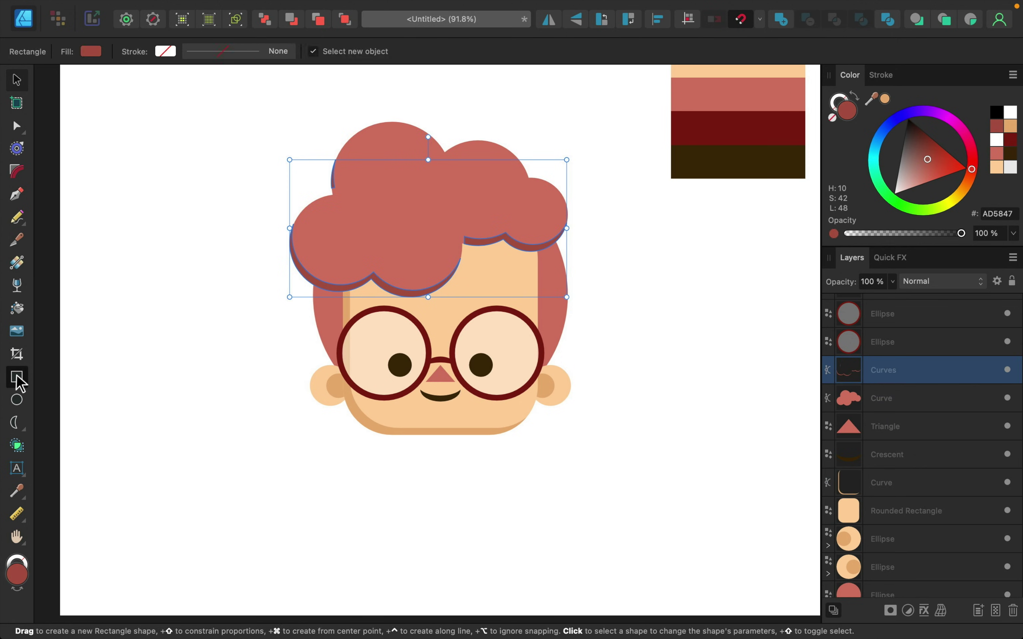
{"action": "left_click_drag", "start_coordinate": [281, 129], "coordinate": [385, 209]}
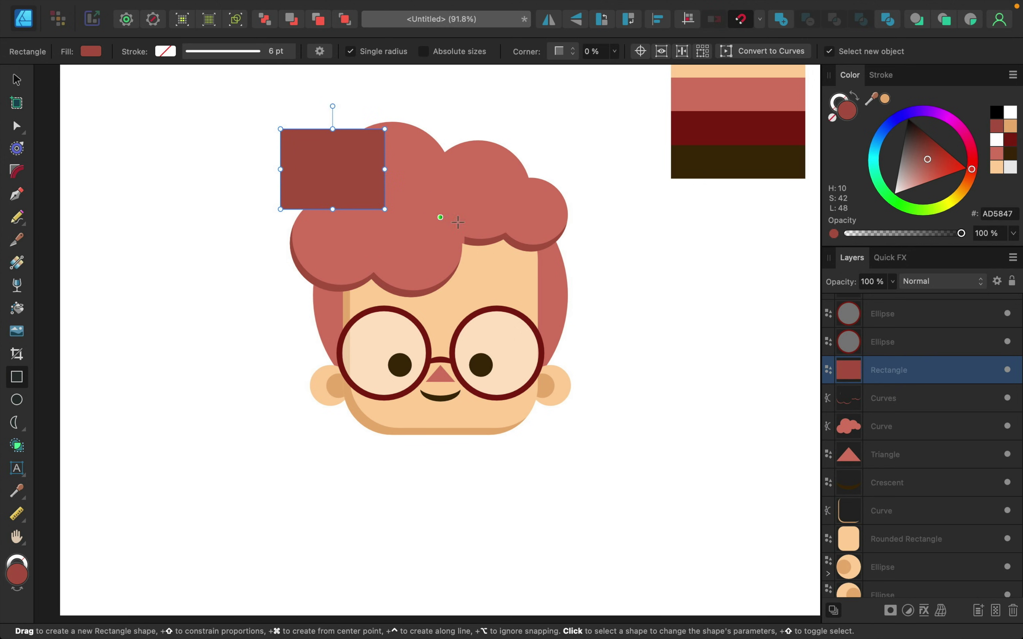
{"action": "left_click", "coordinate": [901, 400], "text": "shift"}
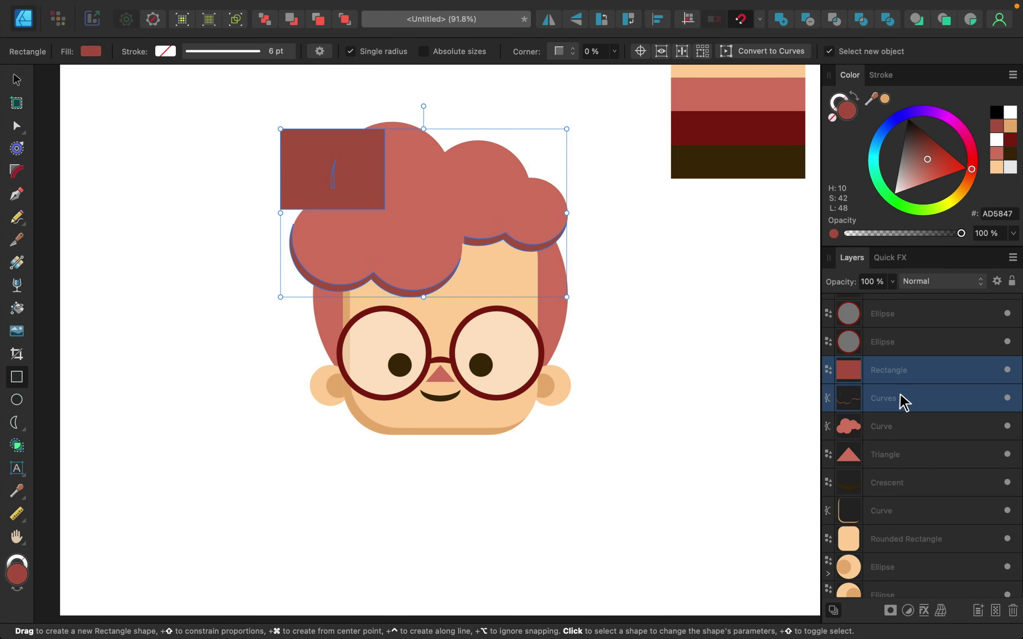
{"action": "left_click", "coordinate": [807, 22]}
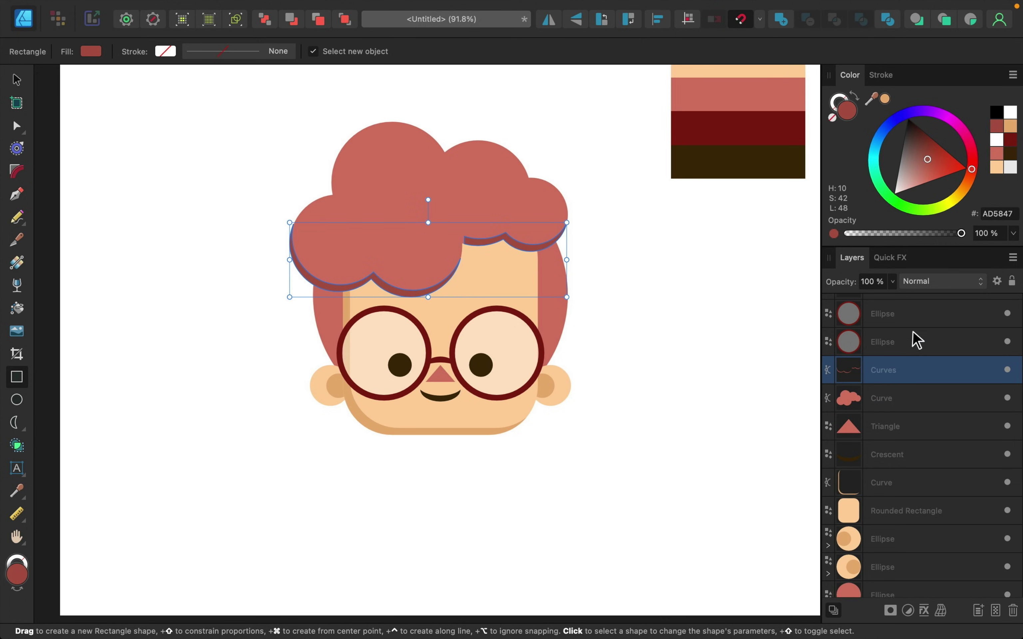
Select the hair shadow and face shadow together and toggle their visibility to compare the character with and without shadows.
{"action": "scroll", "coordinate": [919, 334], "scroll_direction": "up", "scroll_amount": 2}
{"action": "scroll", "coordinate": [921, 336], "scroll_direction": "down", "scroll_amount": 4}
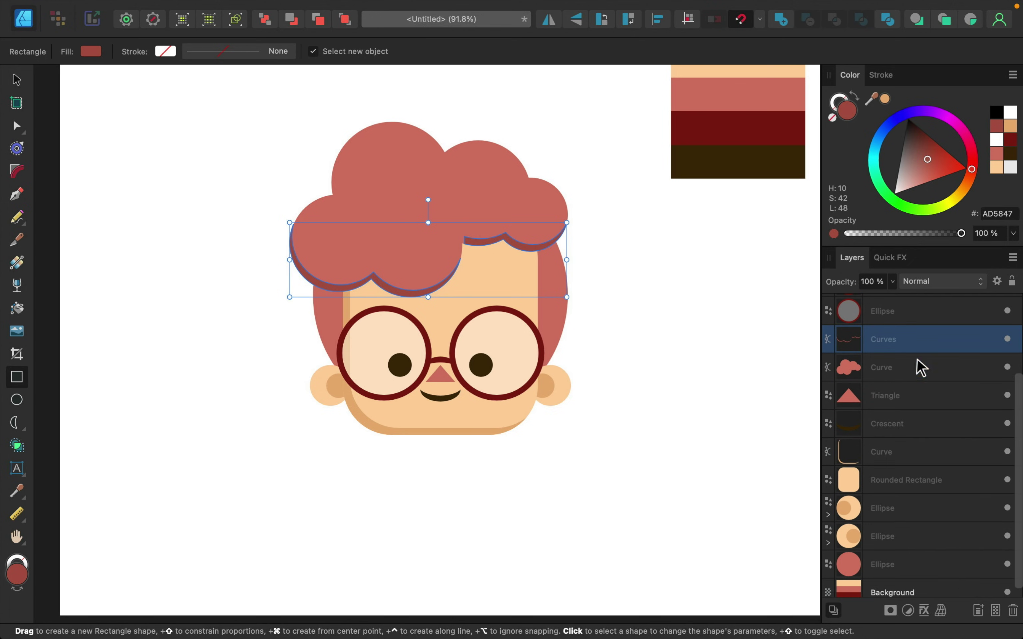
{"action": "left_click", "coordinate": [909, 451], "text": "super"}
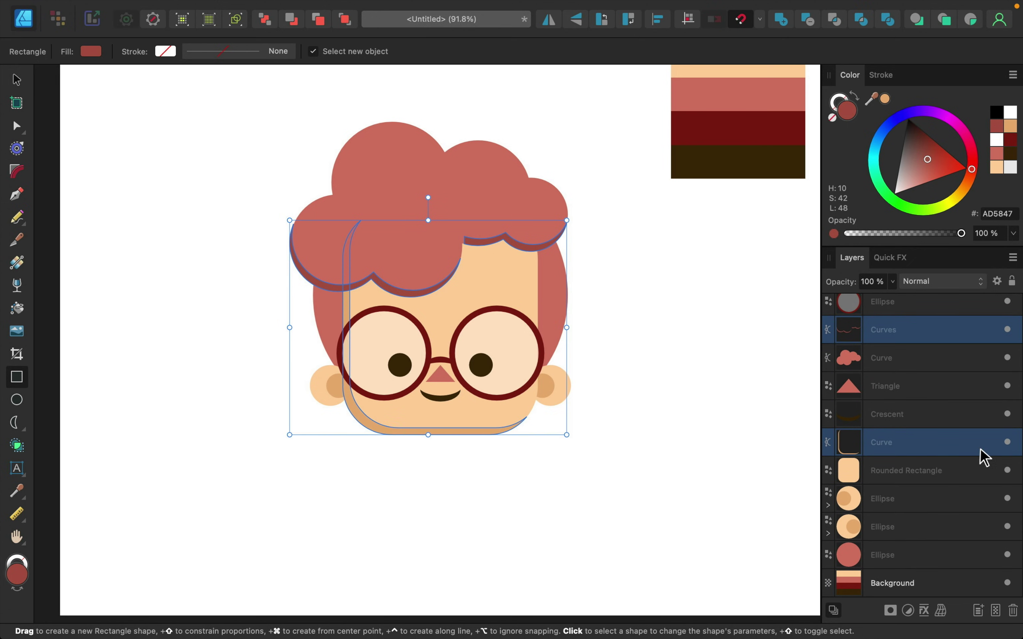
{"action": "left_click", "coordinate": [1008, 442]}
{"action": "key", "text": "h"}
{"action": "left_click", "coordinate": [1009, 443]}
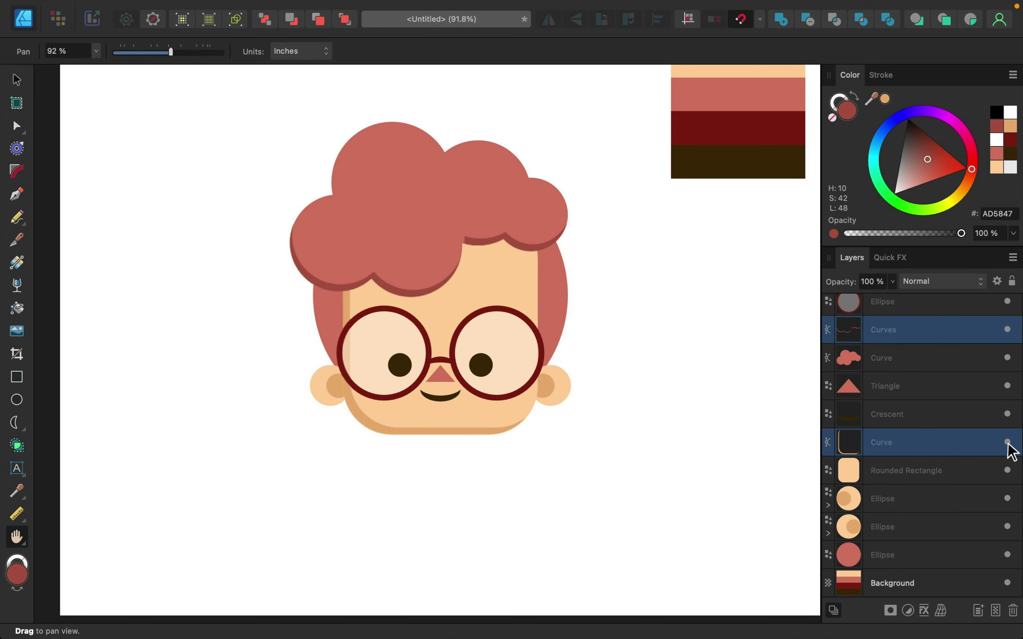
{"action": "left_click", "coordinate": [1008, 442]}
{"action": "left_click", "coordinate": [1008, 442]}
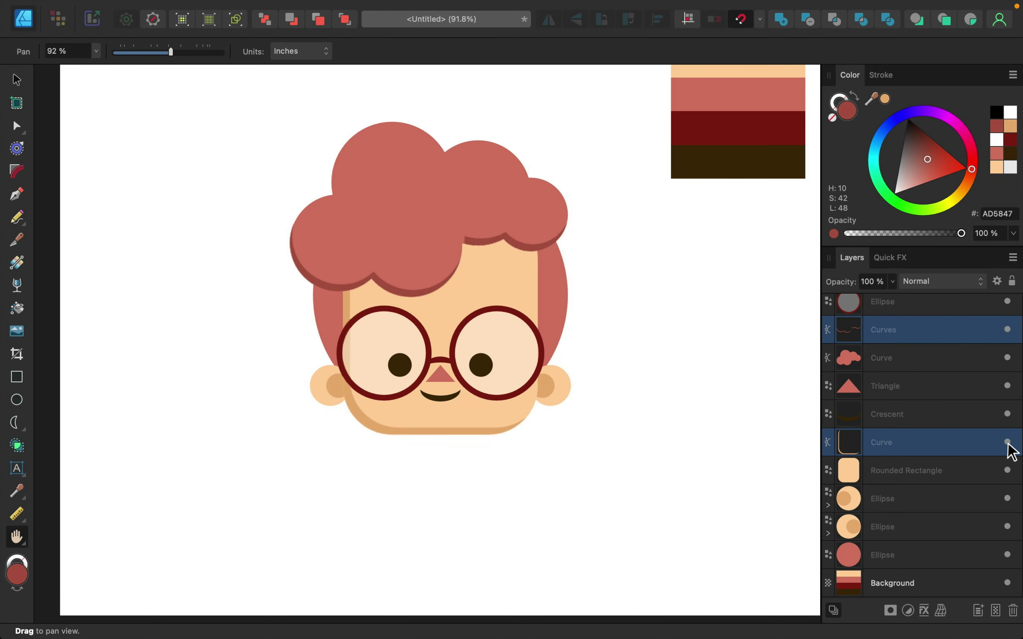